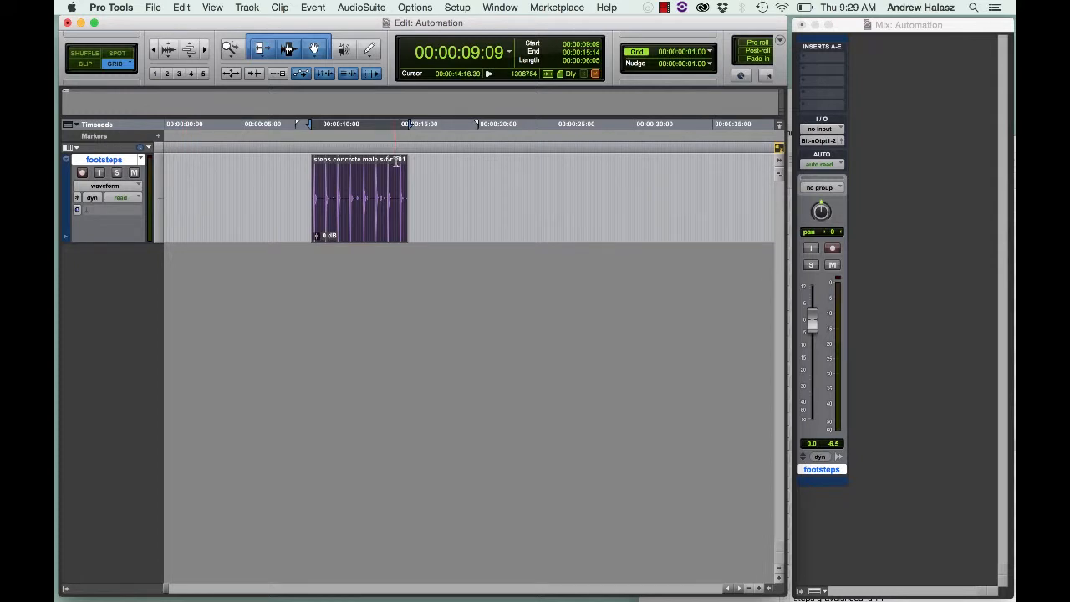
Step: Show the Automation window and display the Inserts A-E column in the Edit window
{"action": "left_click", "coordinate": [499, 6]}
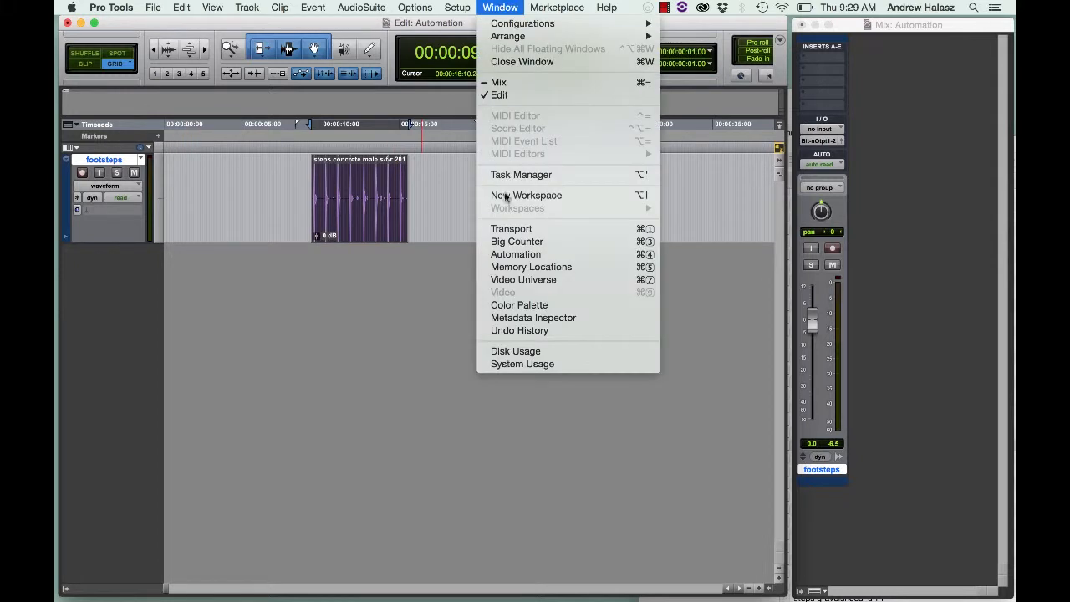
{"action": "left_click", "coordinate": [511, 255]}
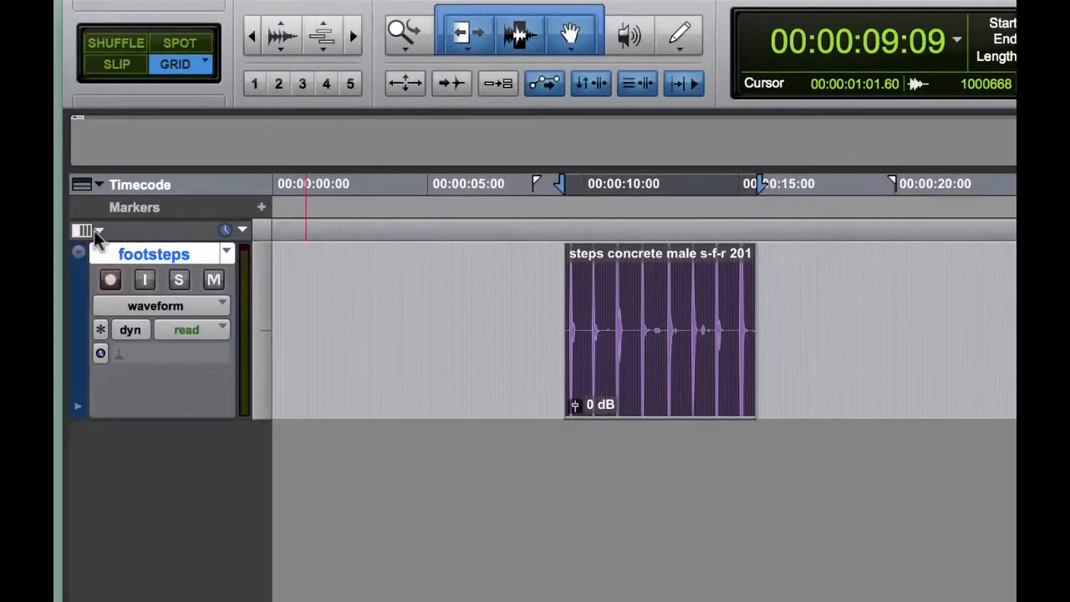
{"action": "left_click", "coordinate": [66, 148]}
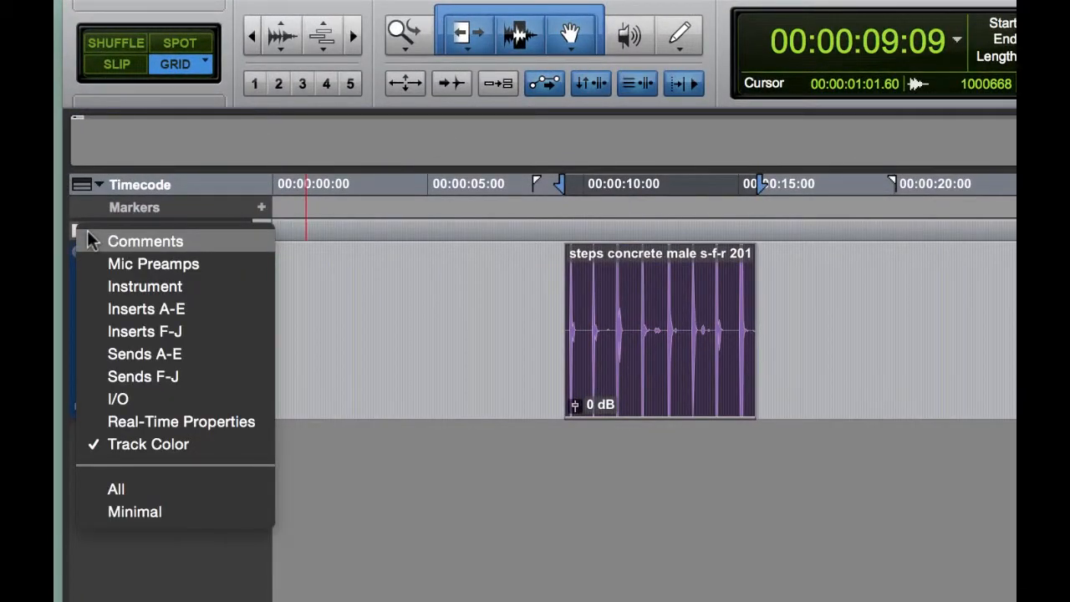
{"action": "left_click", "coordinate": [98, 310]}
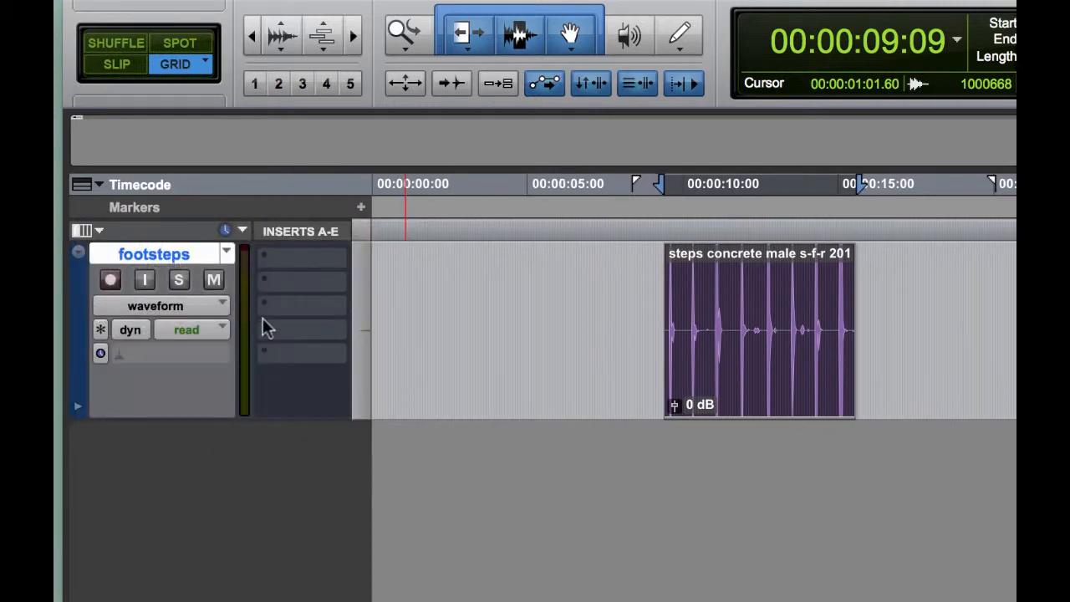
Step: Insert the D-Verb (mono) reverb in the footsteps track's first insert slot and place its plug-in window below the track
{"action": "left_click", "coordinate": [303, 260]}
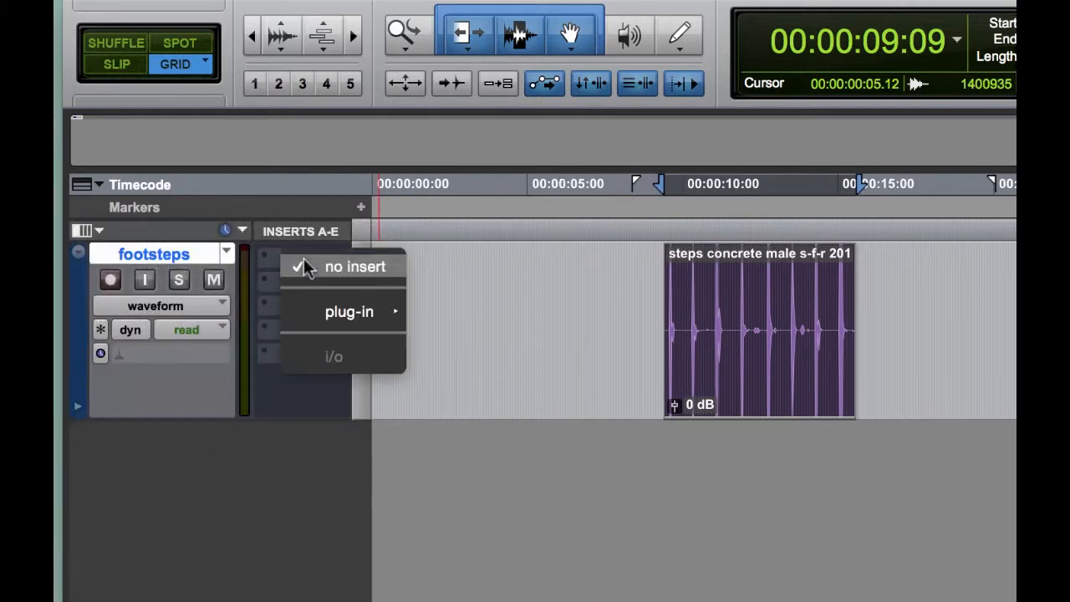
{"action": "mouse_move", "coordinate": [332, 322]}
{"action": "mouse_move", "coordinate": [505, 392]}
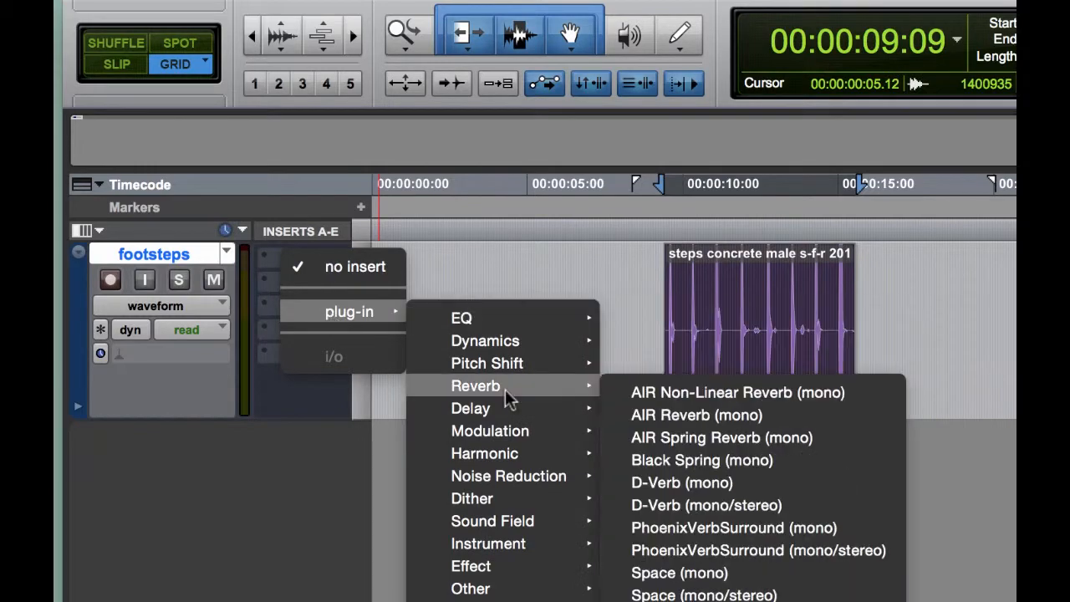
{"action": "left_click", "coordinate": [702, 483]}
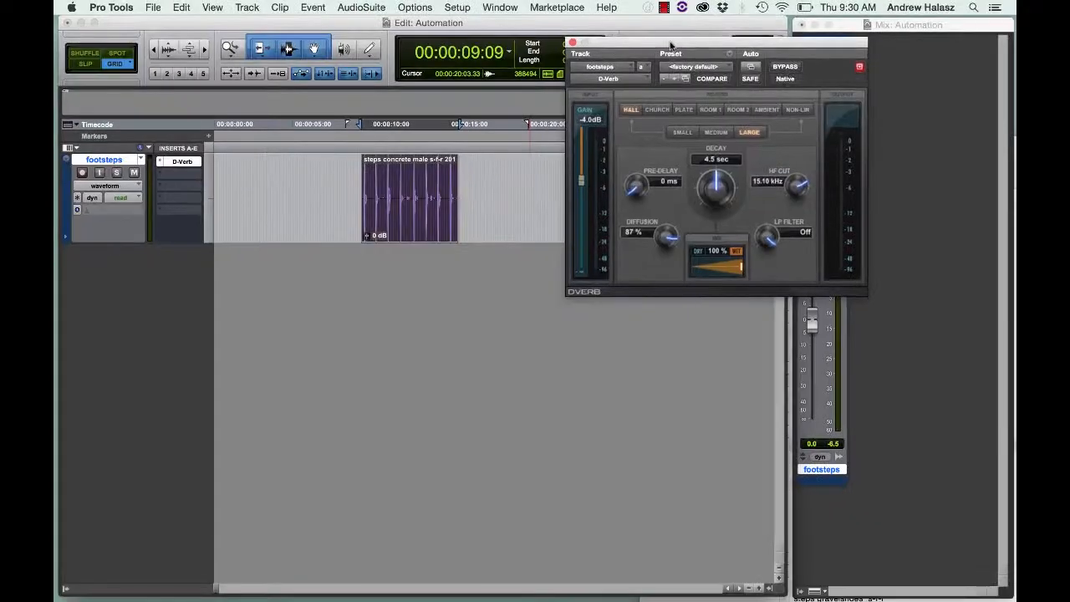
{"action": "left_click_drag", "start_coordinate": [672, 43], "coordinate": [349, 279]}
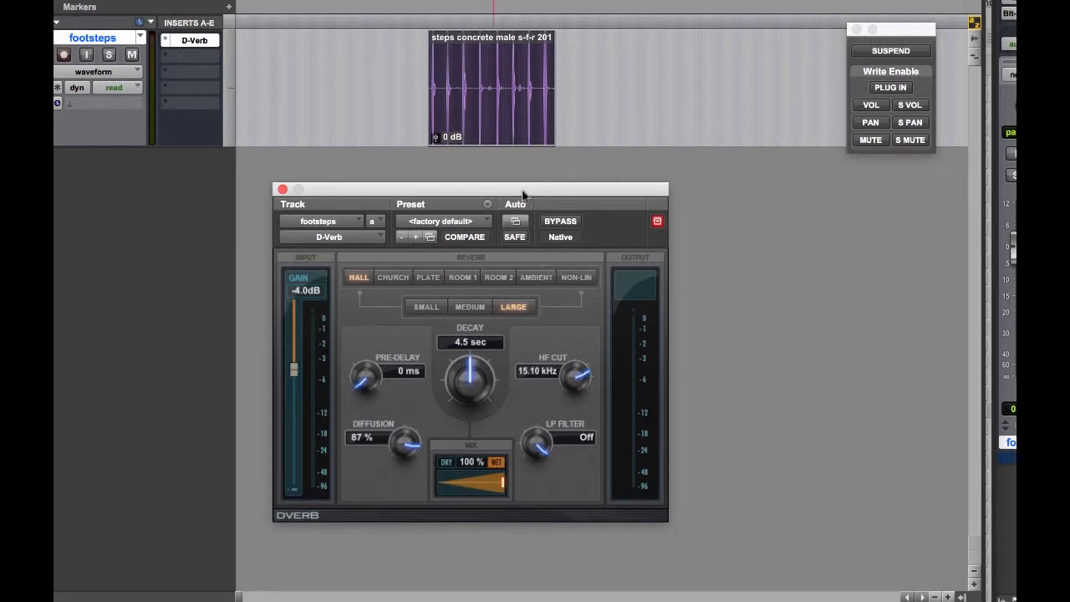
{"action": "mouse_move", "coordinate": [532, 195]}
{"action": "left_mouse_down"}
{"action": "mouse_move", "coordinate": [569, 175]}
{"action": "mouse_move", "coordinate": [538, 188]}
{"action": "left_mouse_up"}
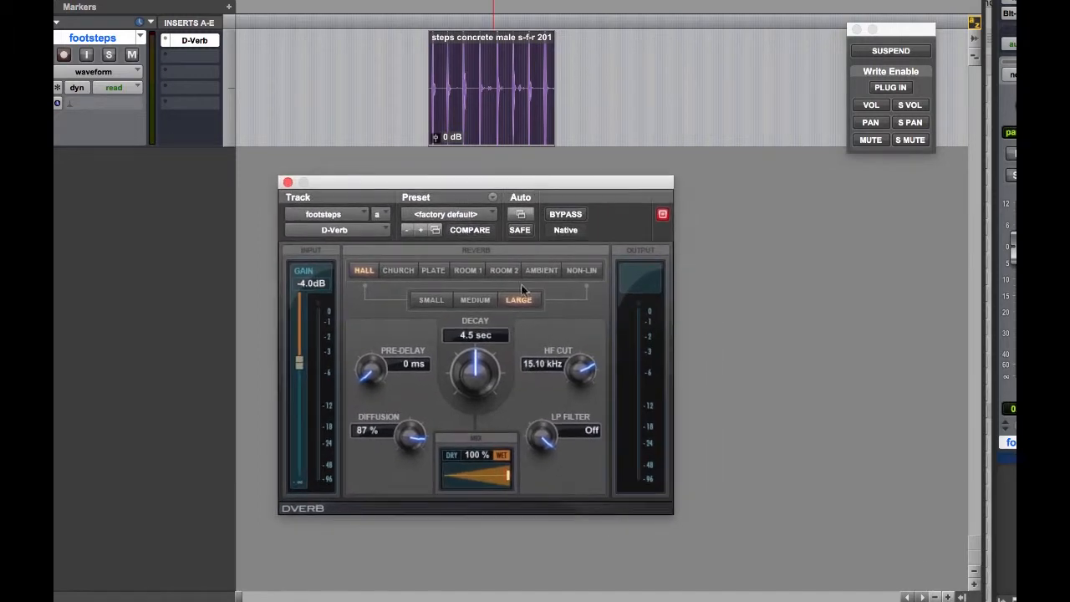
Step: Enable automation for all D-Verb parameters, from Master Bypass through LP Filter
{"action": "left_click", "coordinate": [520, 216]}
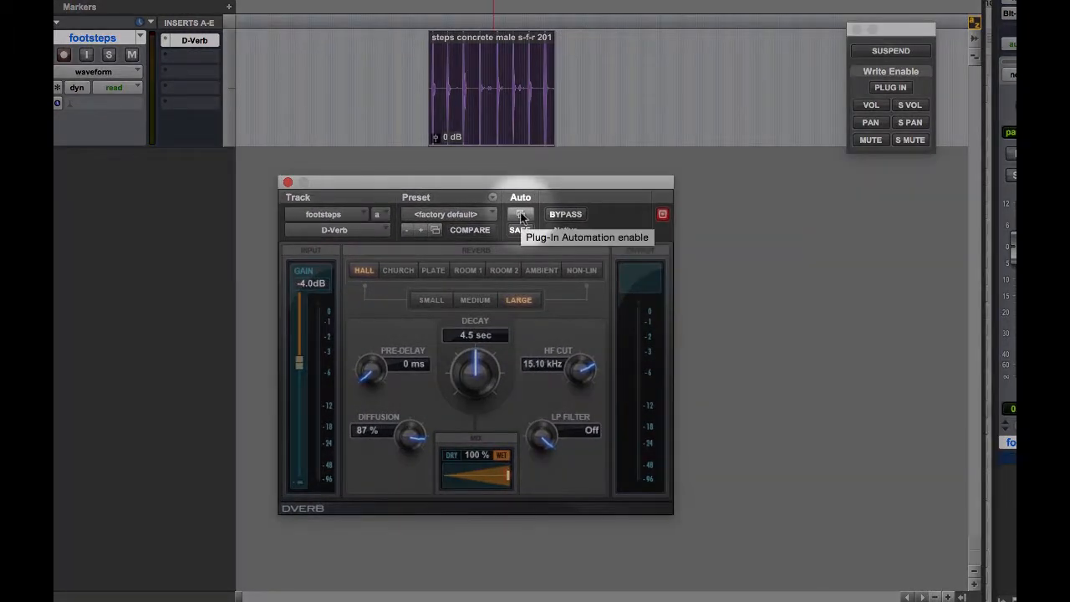
{"action": "left_click", "coordinate": [519, 215]}
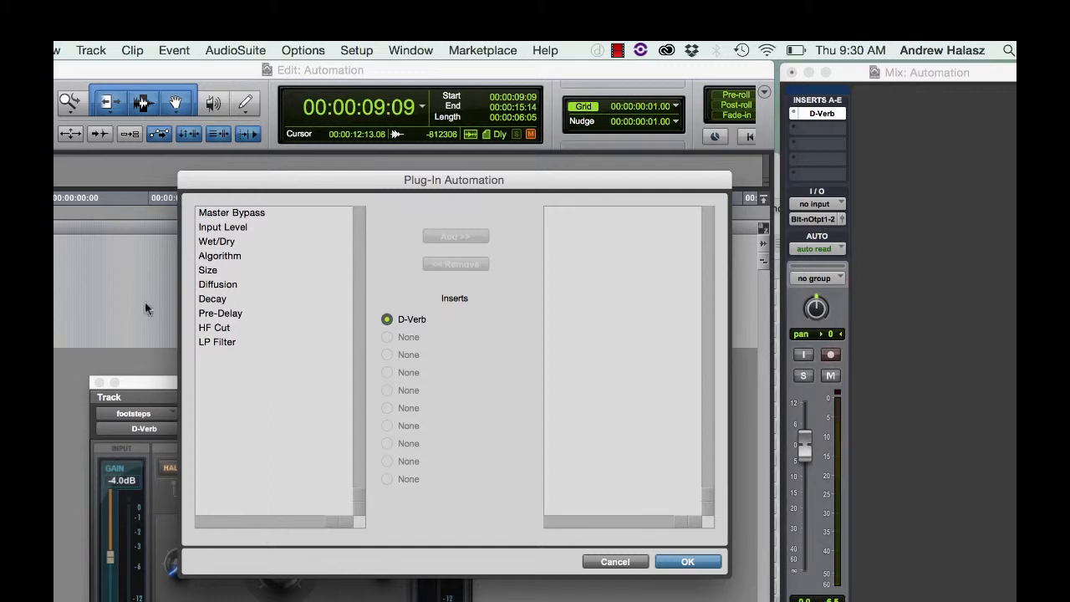
{"action": "left_click", "coordinate": [250, 213]}
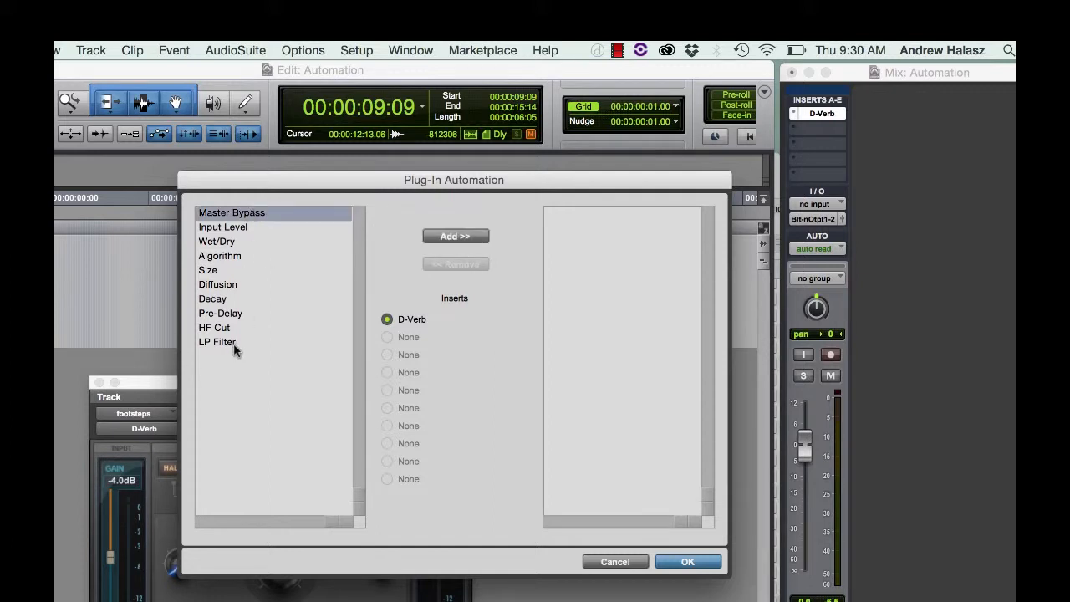
{"action": "left_click", "coordinate": [234, 347], "text": "shift"}
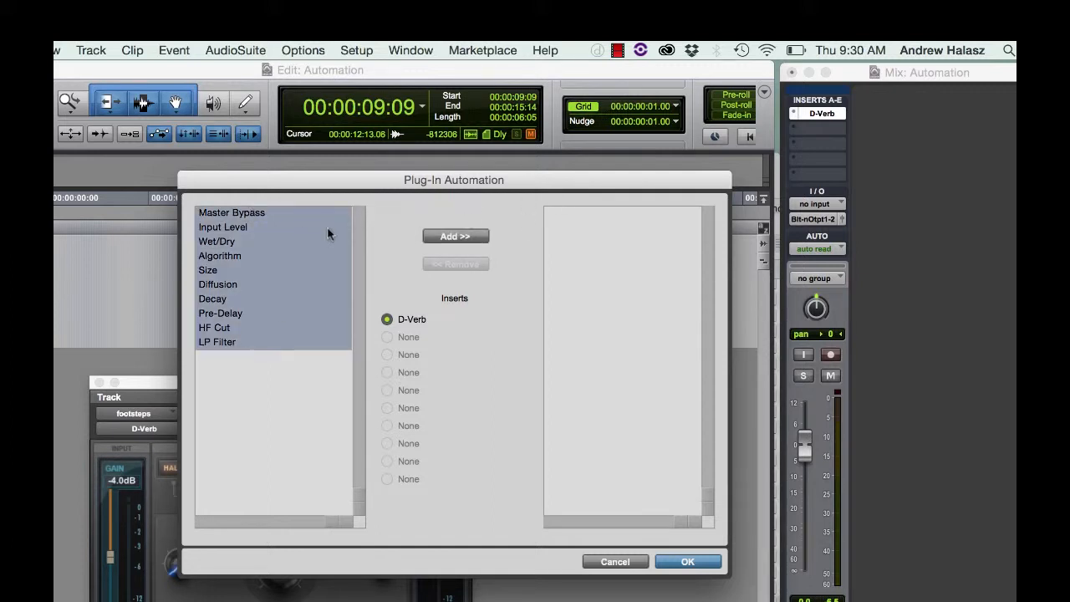
{"action": "left_click", "coordinate": [473, 237]}
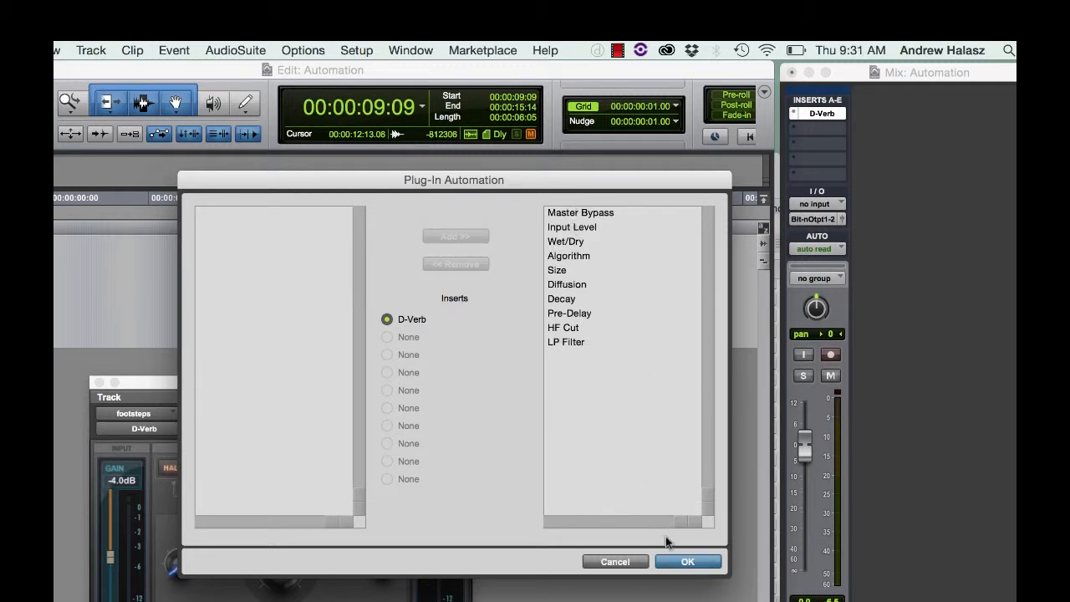
{"action": "left_click", "coordinate": [686, 561]}
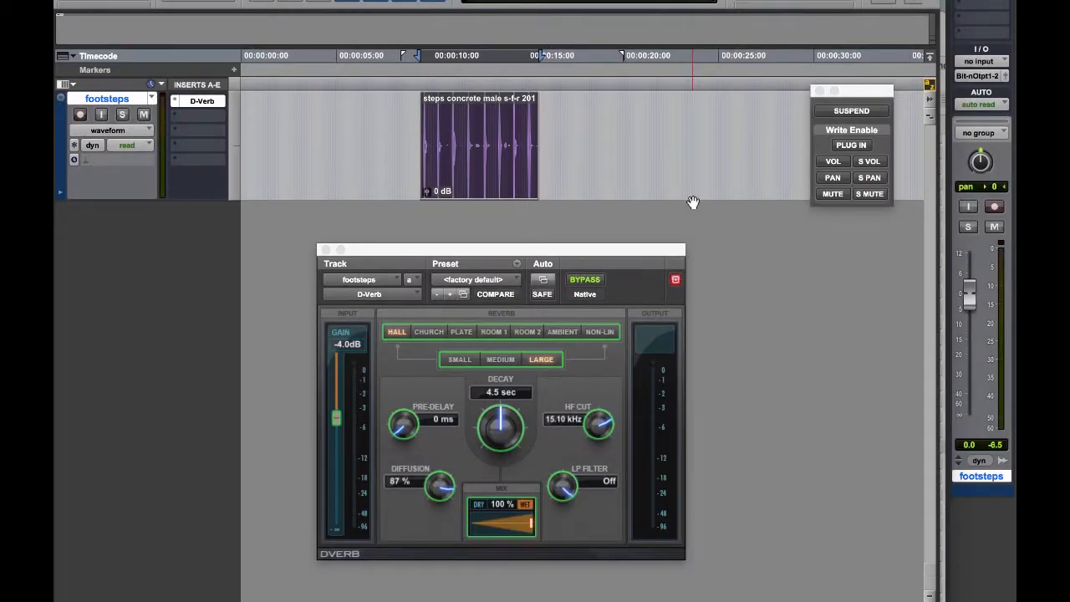
Step: Play the footsteps clip from just before its start with the reverb active, and return to the session start
{"action": "left_click_drag", "start_coordinate": [279, 113], "coordinate": [386, 113]}
{"action": "left_click", "coordinate": [385, 113]}
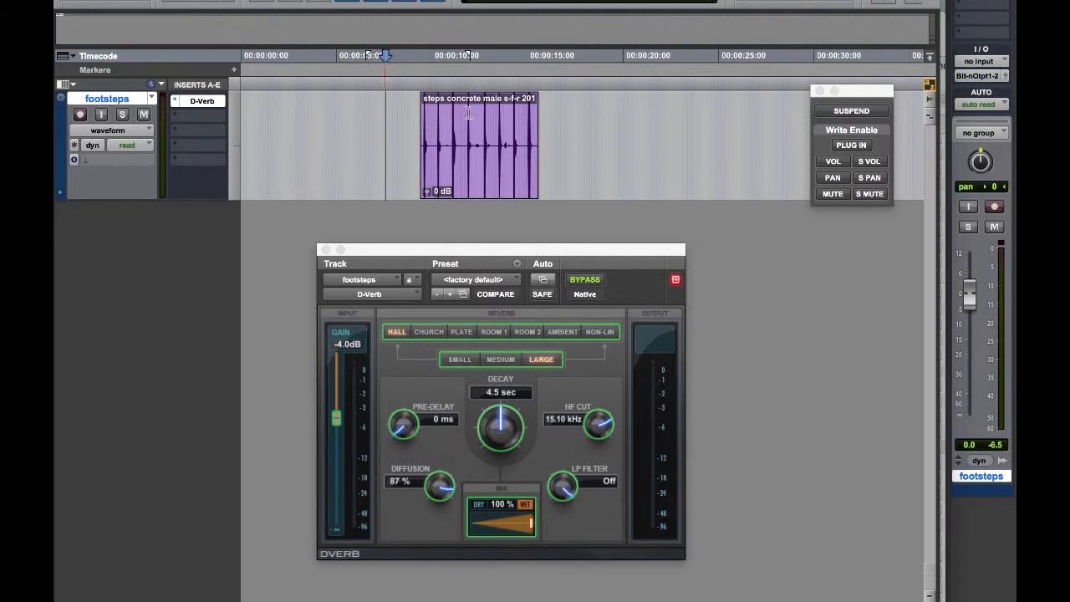
{"action": "left_click", "coordinate": [268, 130]}
{"action": "left_click", "coordinate": [257, 126]}
{"action": "left_click", "coordinate": [415, 117]}
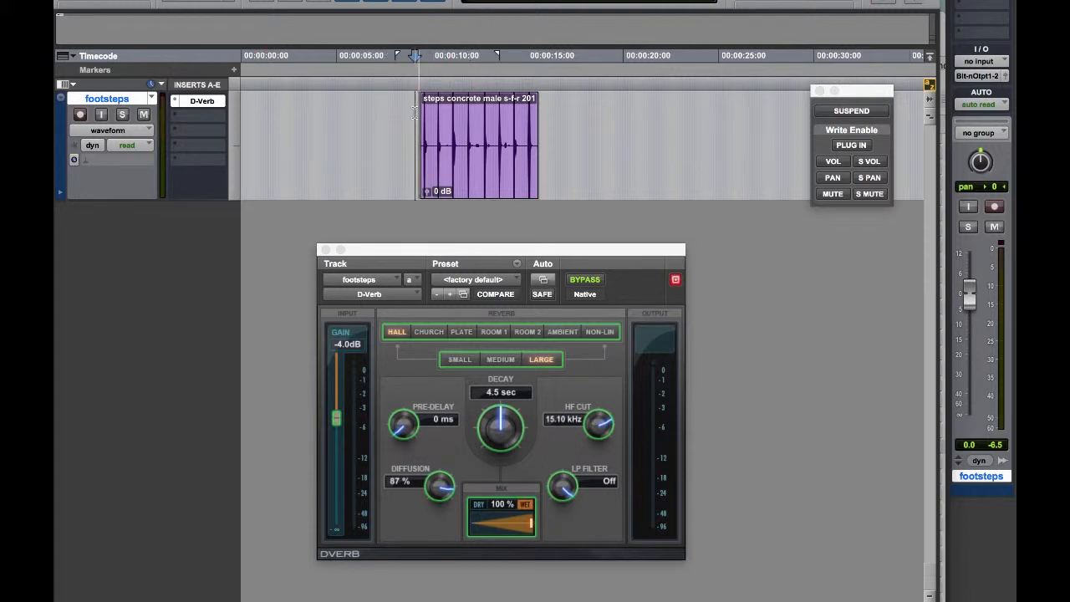
{"action": "key", "text": "space"}
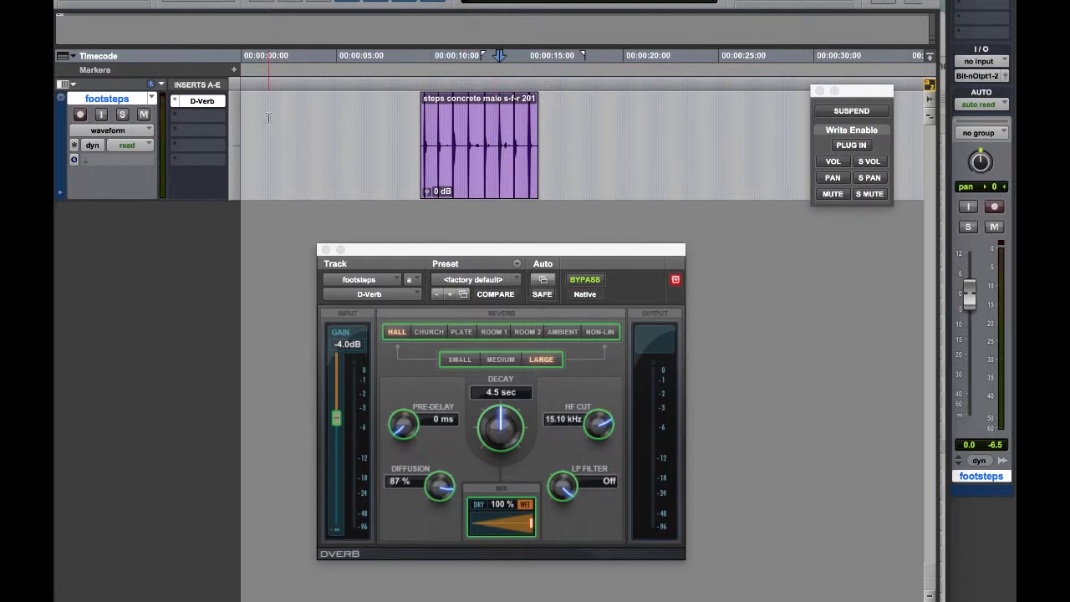
{"action": "key", "text": "Return"}
Step: Bypass D-Verb, play the footsteps clip from just before its start, and return to the session start
{"action": "left_click_drag", "start_coordinate": [544, 247], "coordinate": [495, 231]}
{"action": "left_click", "coordinate": [536, 264]}
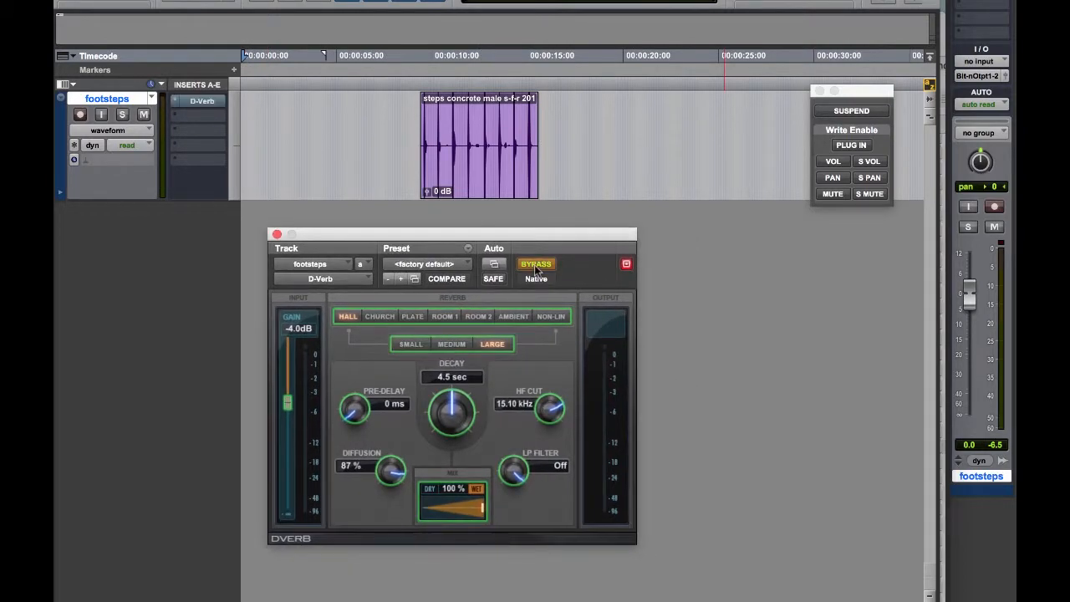
{"action": "left_click", "coordinate": [417, 121]}
{"action": "key", "text": "space"}
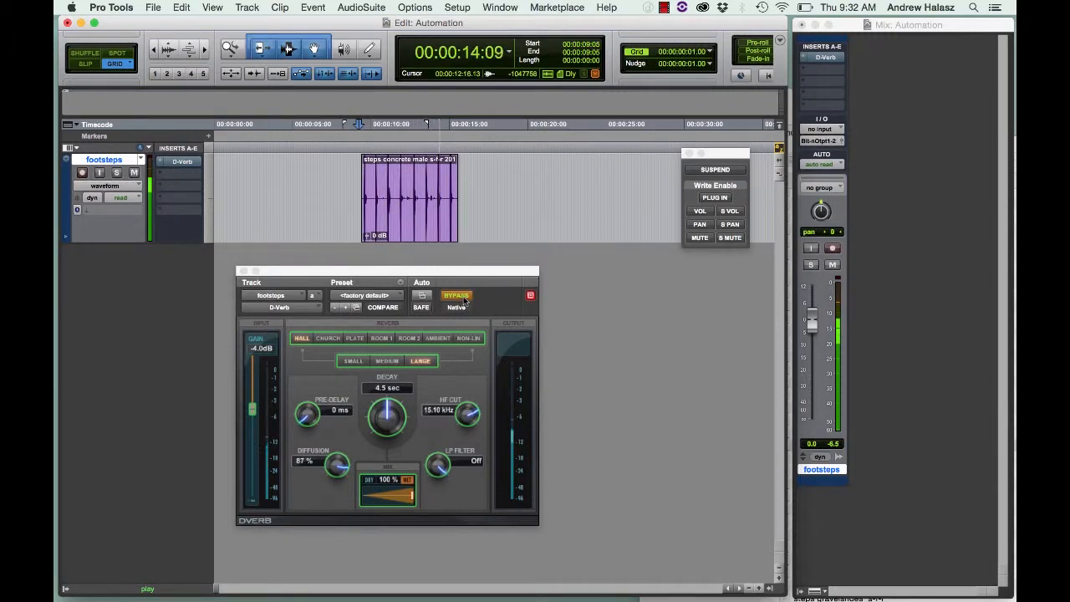
{"action": "key", "text": "space"}
{"action": "key", "text": "Return"}
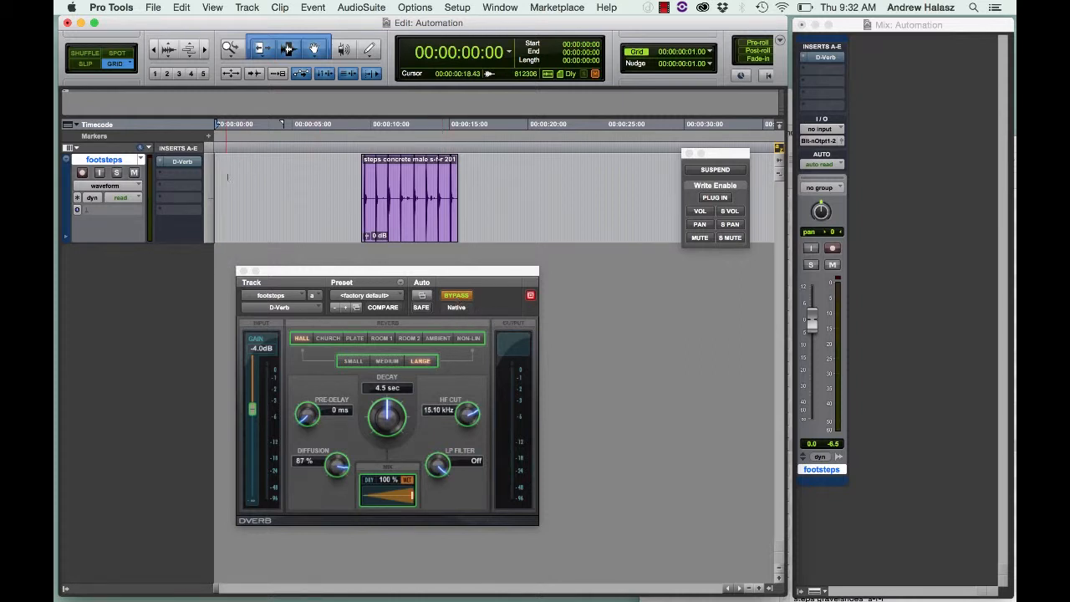
Step: Review which D-Verb parameters are enabled for automation, keeping the list as it is
{"action": "left_click", "coordinate": [421, 295]}
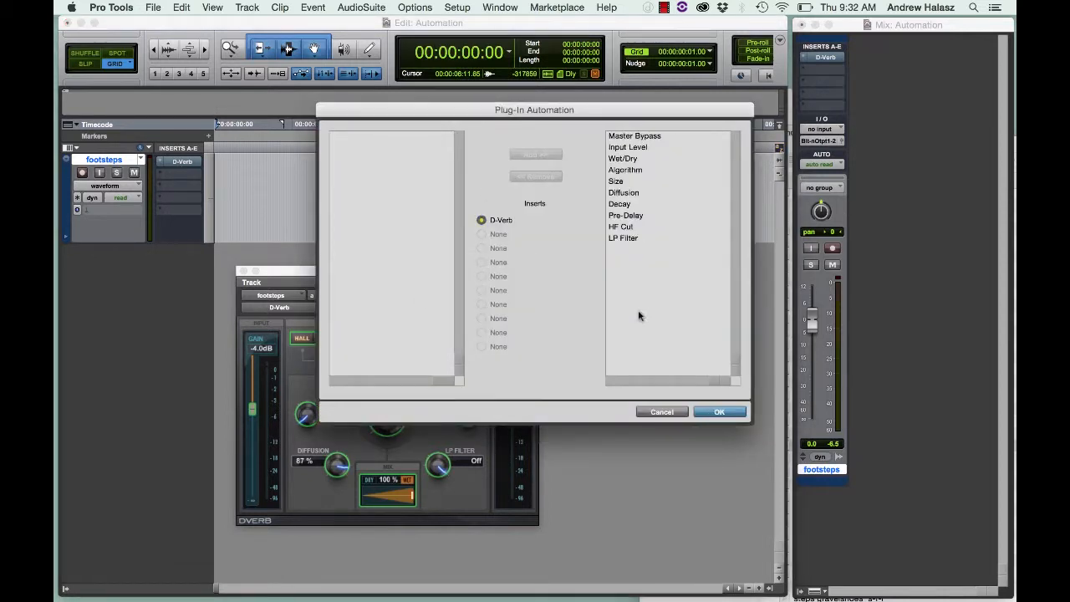
{"action": "left_click", "coordinate": [719, 412]}
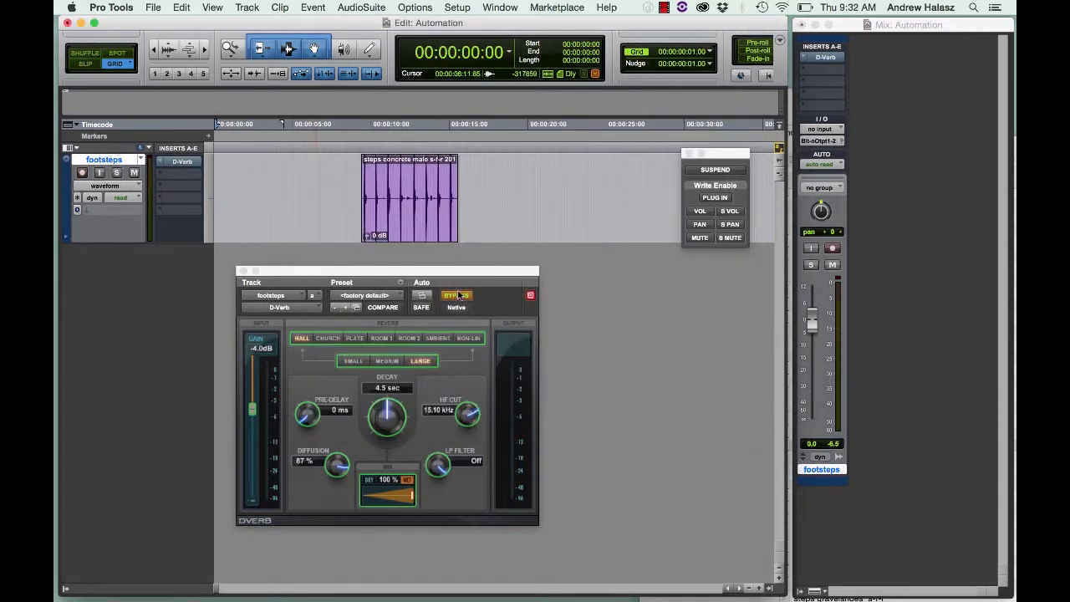
{"action": "left_click", "coordinate": [457, 296]}
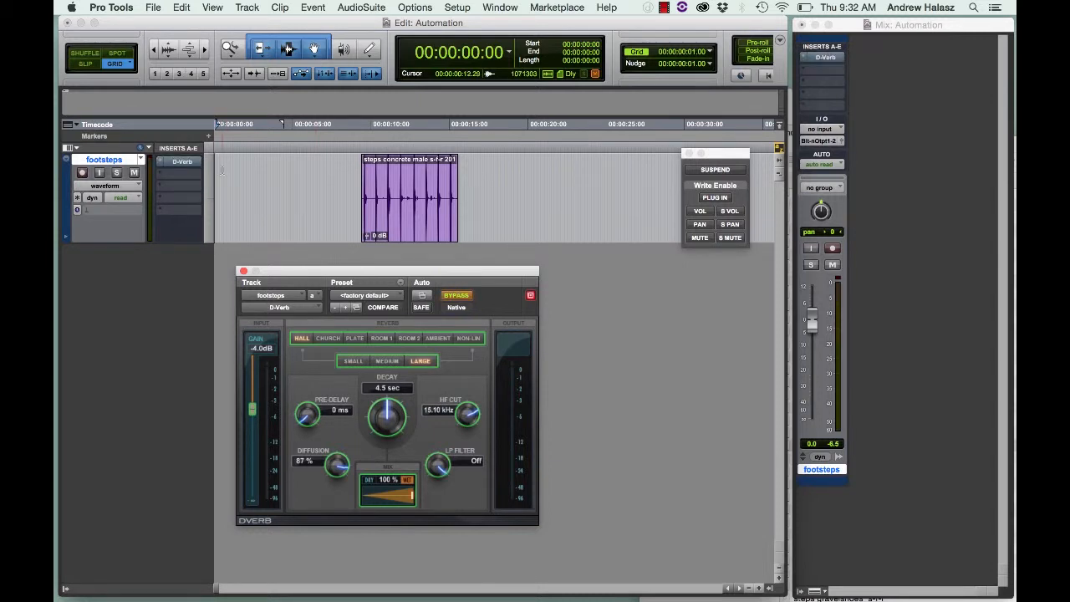
Step: Set the footsteps track to write automation, write-enable plug-in automation, and record a short pass from the session start with D-Verb bypassed
{"action": "left_click", "coordinate": [130, 203]}
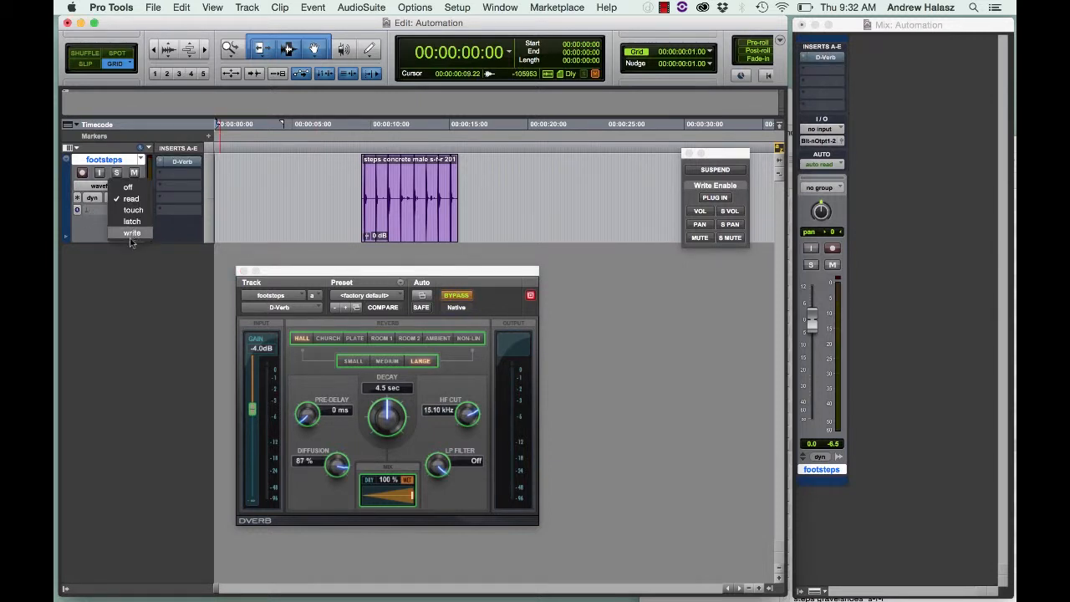
{"action": "left_click", "coordinate": [130, 242]}
{"action": "left_click", "coordinate": [714, 198]}
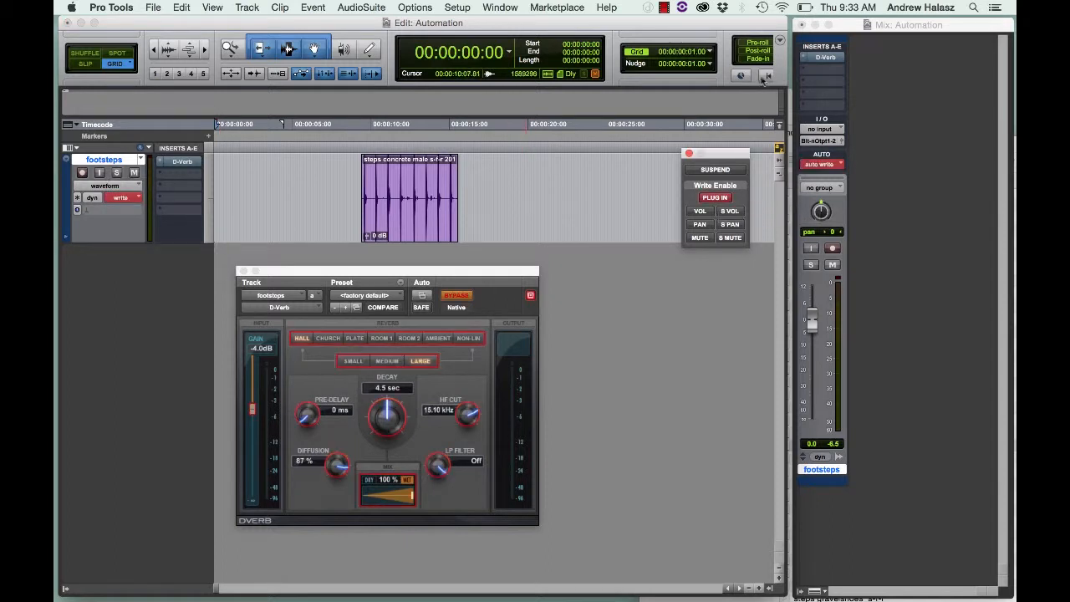
{"action": "key", "text": "space"}
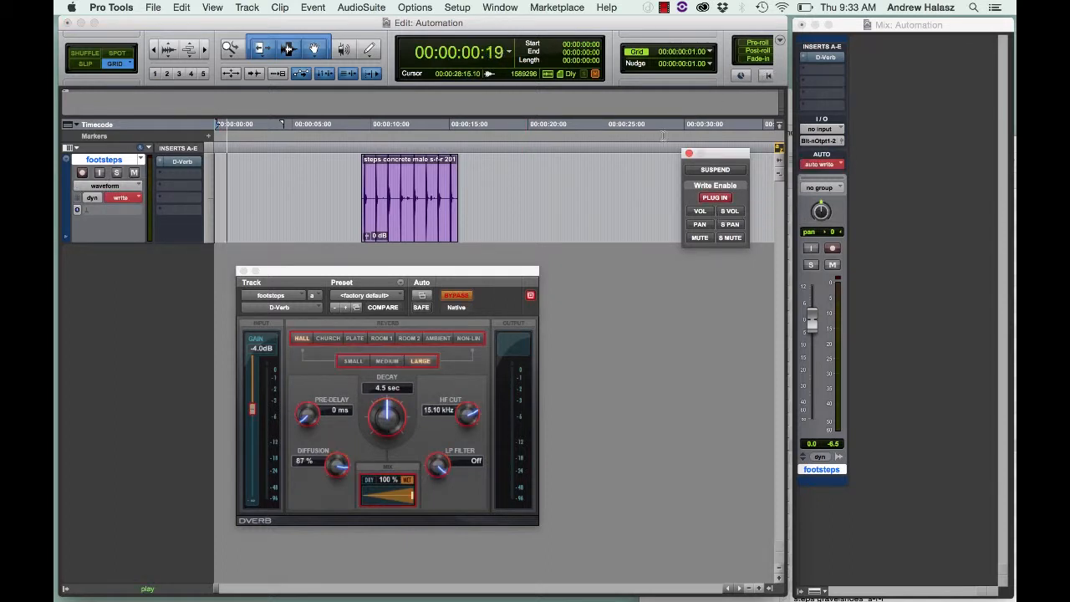
{"action": "key", "text": "space"}
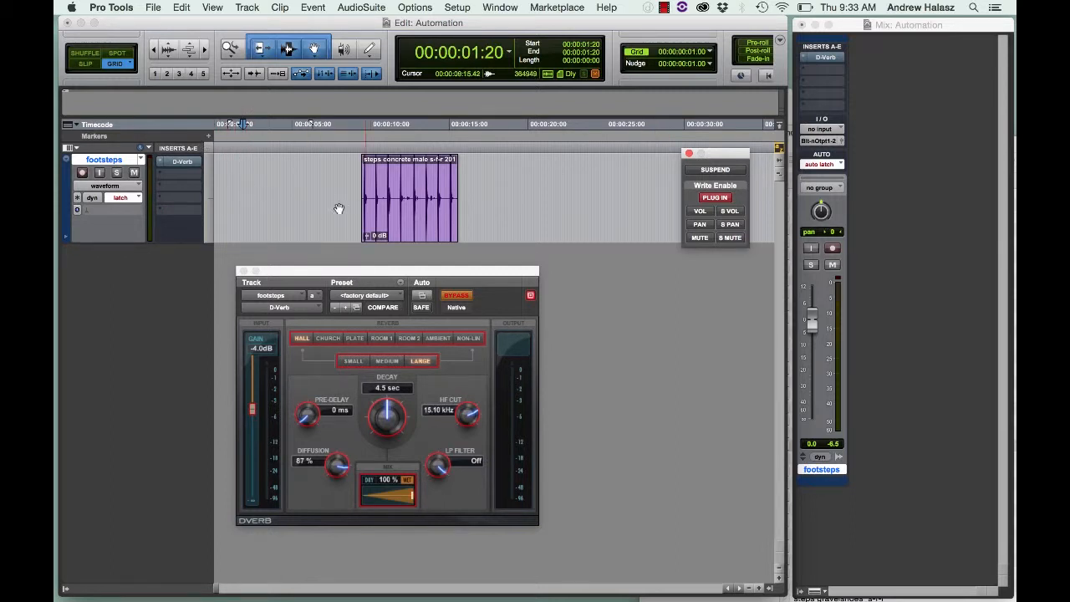
Step: Display D-Verb's Master Bypass automation on the footsteps track and place the edit cursor at 00:00:07:00
{"action": "left_click", "coordinate": [103, 186]}
{"action": "mouse_move", "coordinate": [107, 236]}
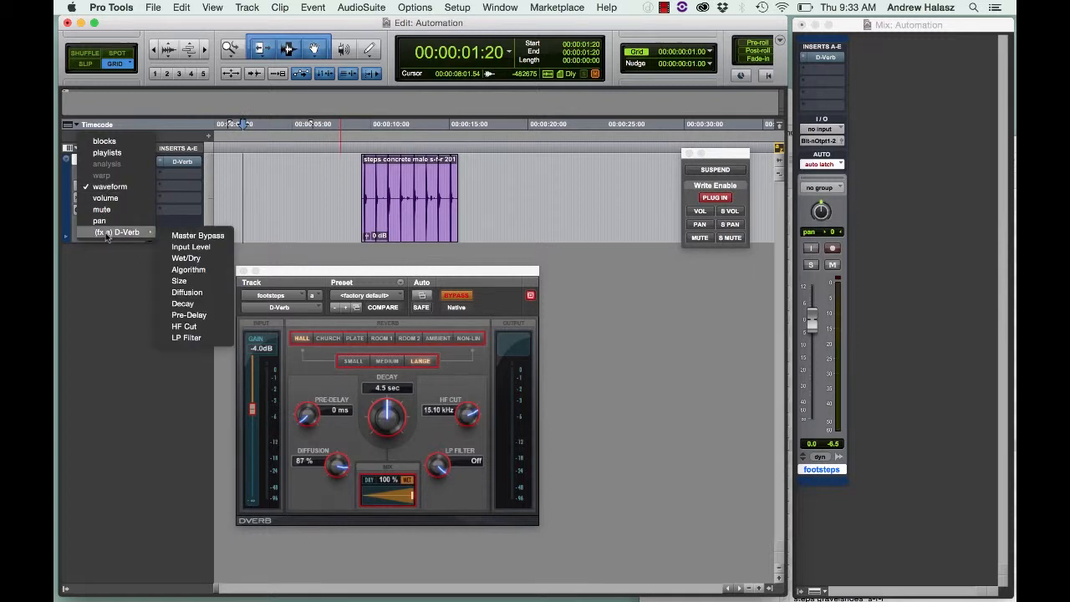
{"action": "left_click", "coordinate": [198, 235]}
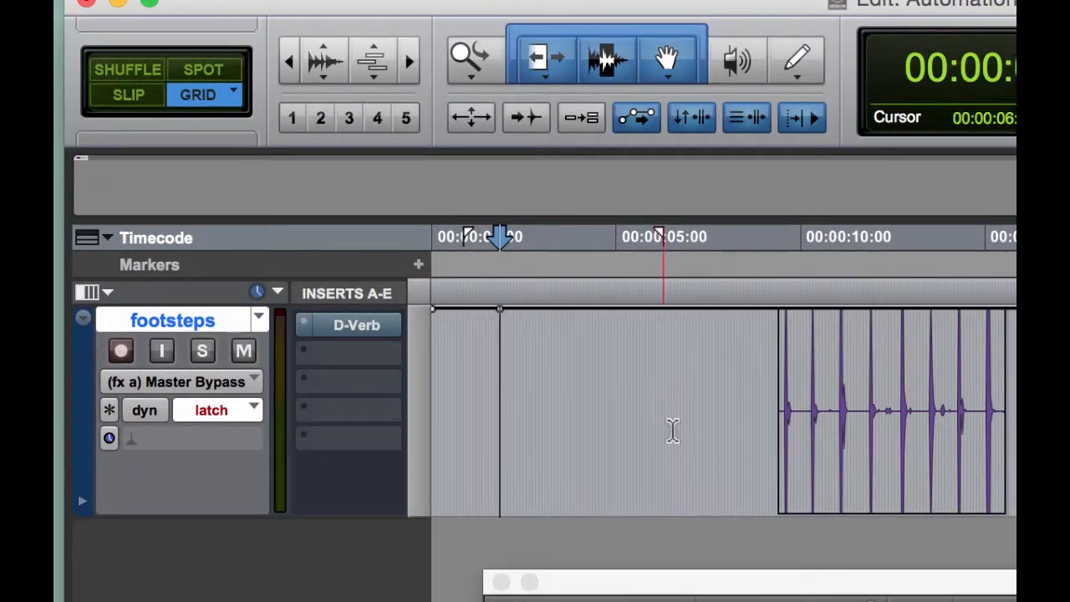
{"action": "left_click", "coordinate": [690, 422]}
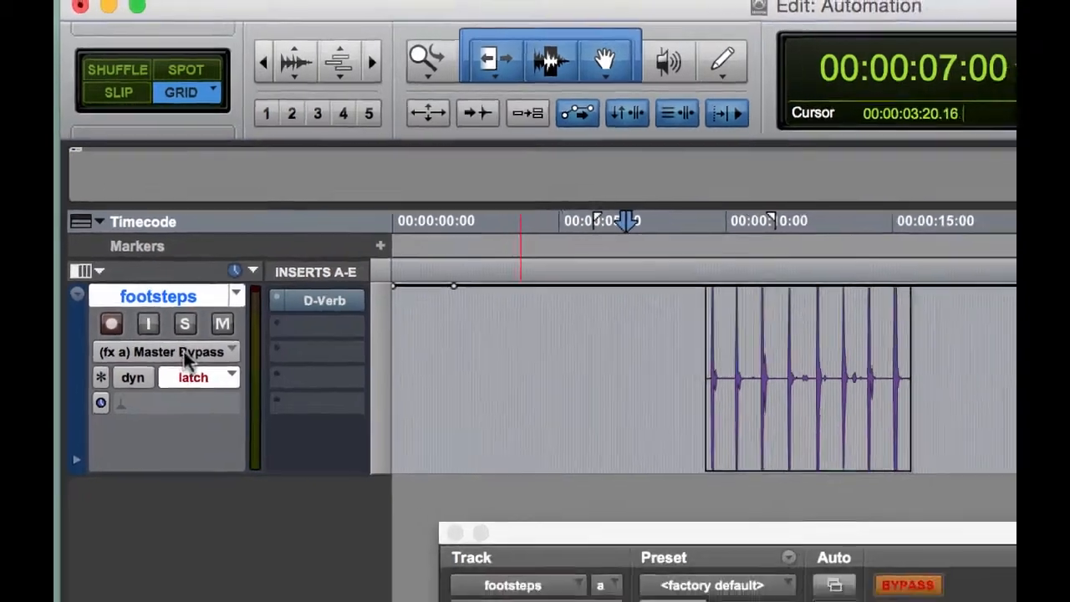
Step: Inspect the written D-Verb automation on the footsteps track for Input Level and Pre-Delay
{"action": "left_click", "coordinate": [185, 356]}
{"action": "mouse_move", "coordinate": [203, 354]}
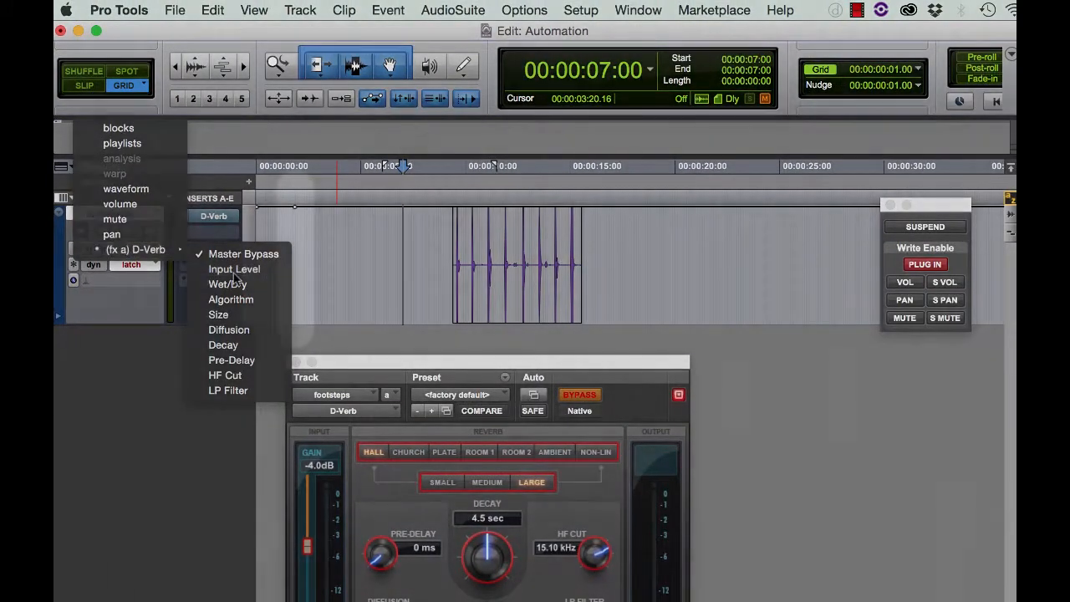
{"action": "left_click", "coordinate": [234, 270]}
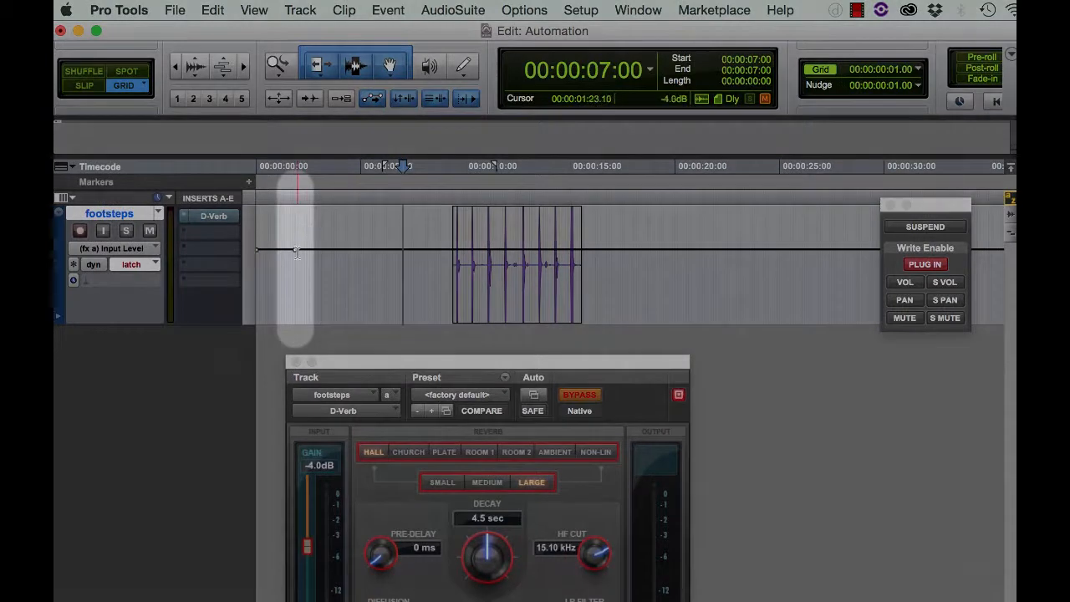
{"action": "left_click", "coordinate": [138, 252]}
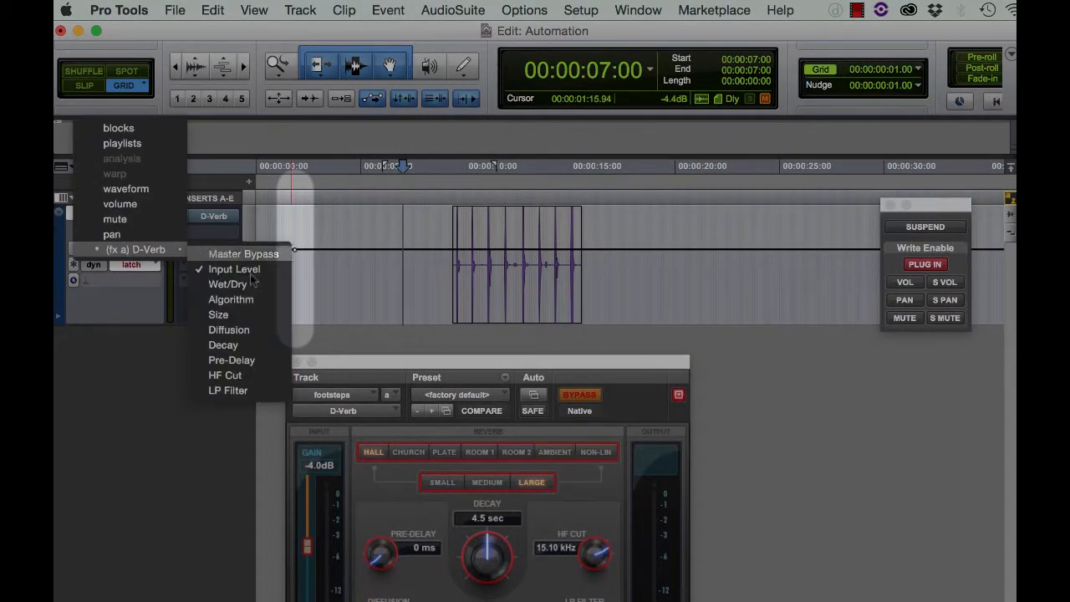
{"action": "left_click", "coordinate": [231, 329]}
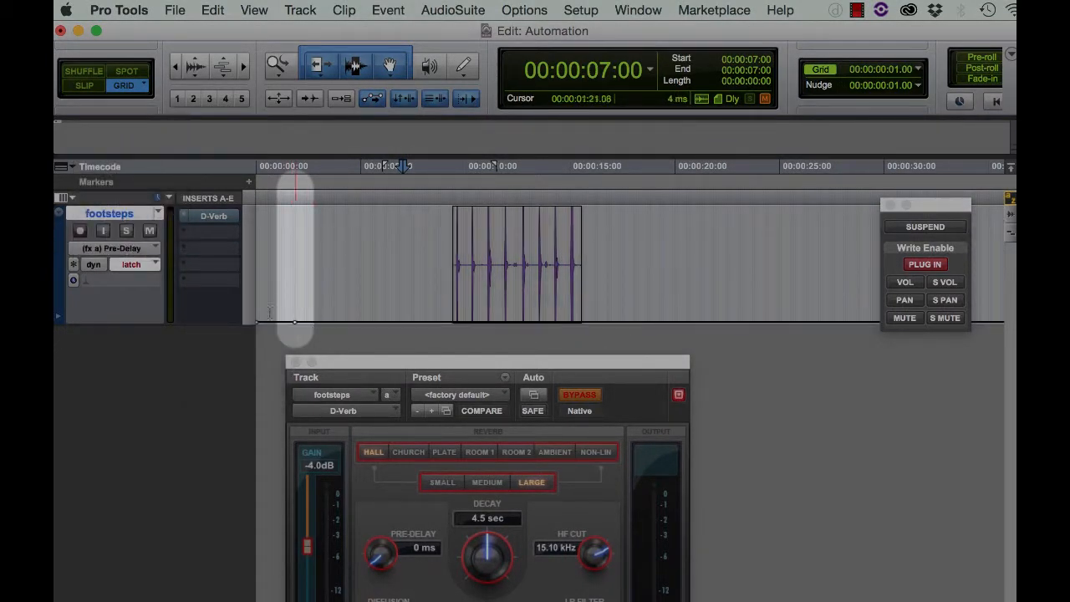
Step: Place the edit cursor at 00:00:01:05 on the footsteps track and set its automation mode to read
{"action": "left_click", "coordinate": [286, 269]}
{"action": "left_click", "coordinate": [131, 264]}
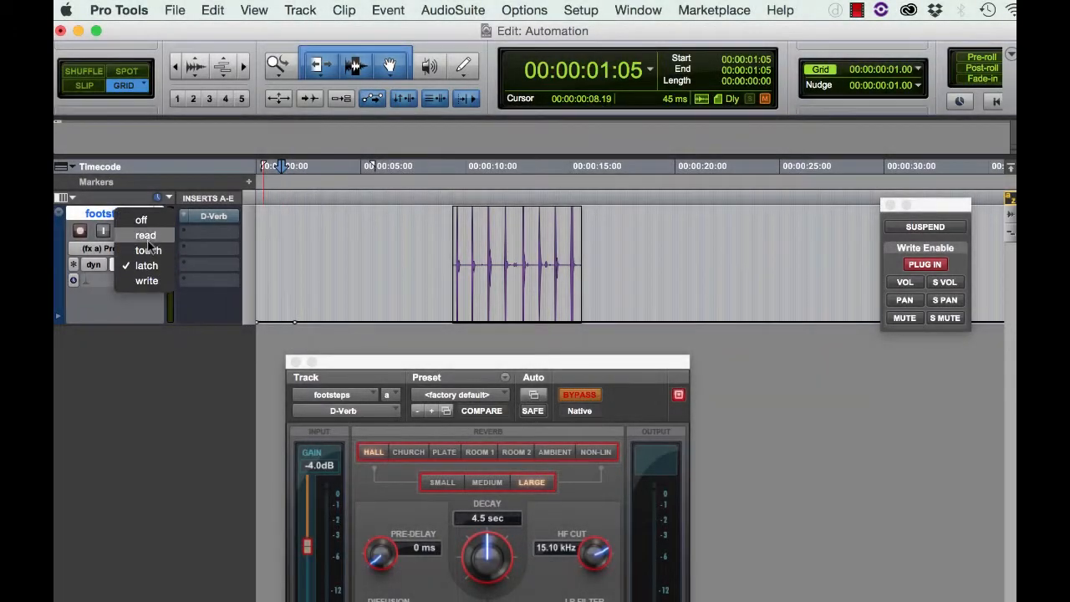
{"action": "left_click", "coordinate": [147, 237]}
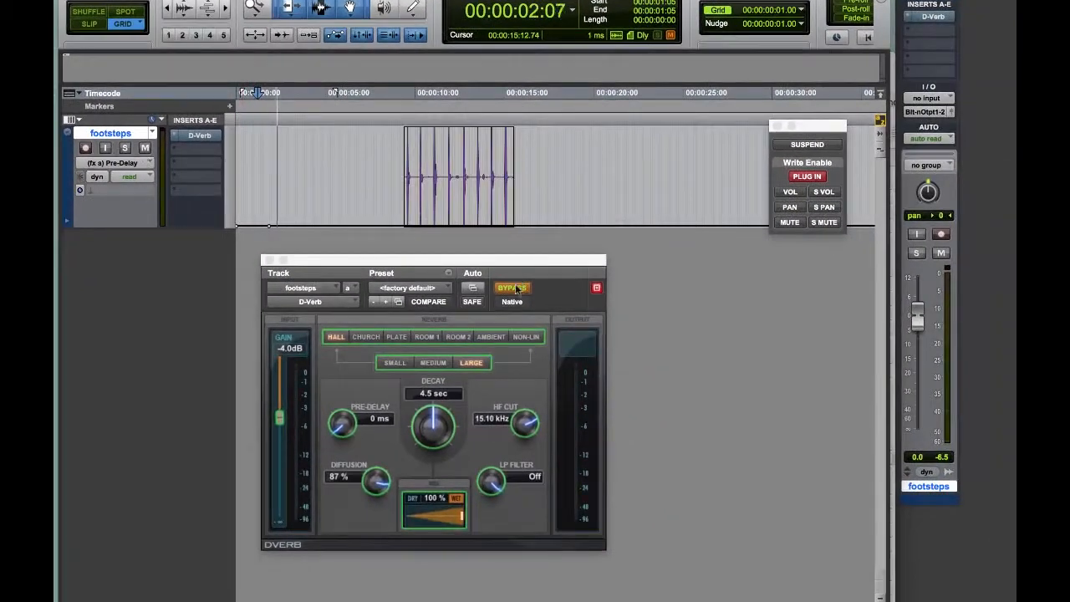
Step: During playback, try toggling D-Verb's bypass and adjusting its Decay and Pre-Delay against the written automation, and stop playback
{"action": "left_click", "coordinate": [513, 288]}
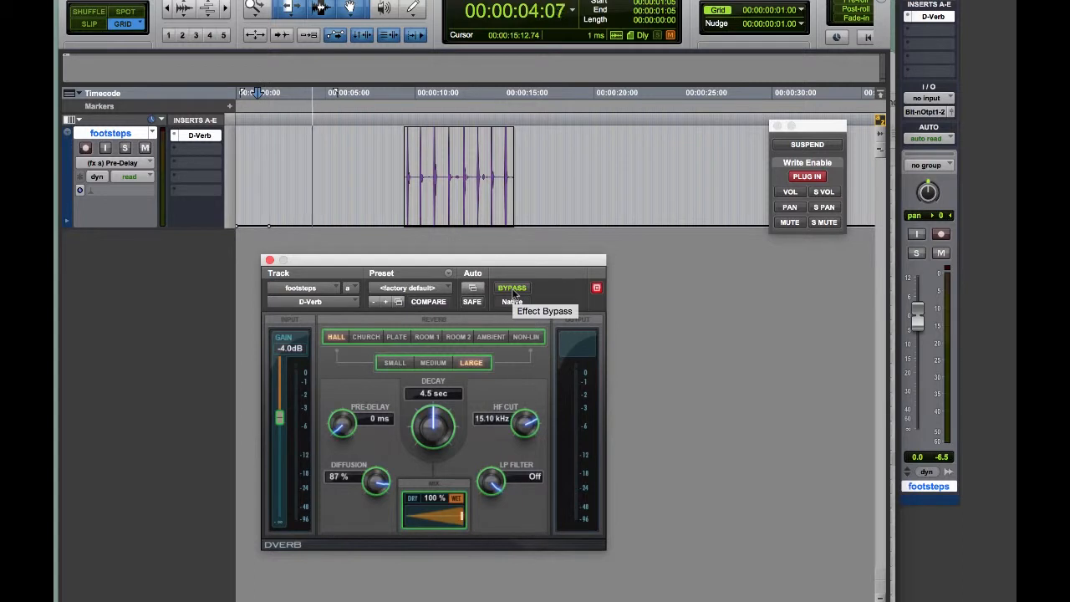
{"action": "left_click", "coordinate": [513, 290]}
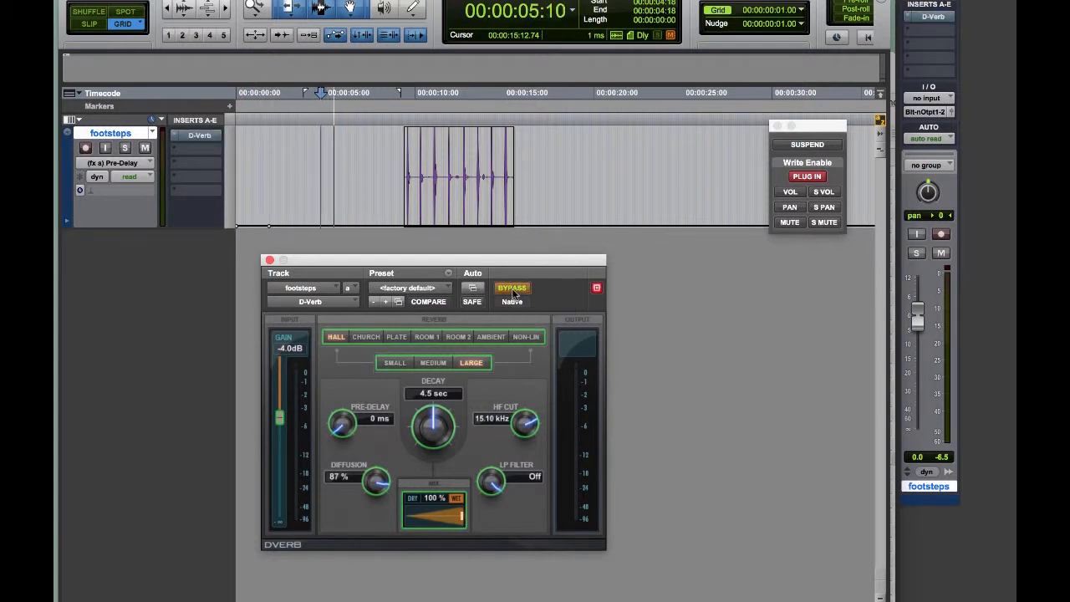
{"action": "left_click", "coordinate": [513, 289]}
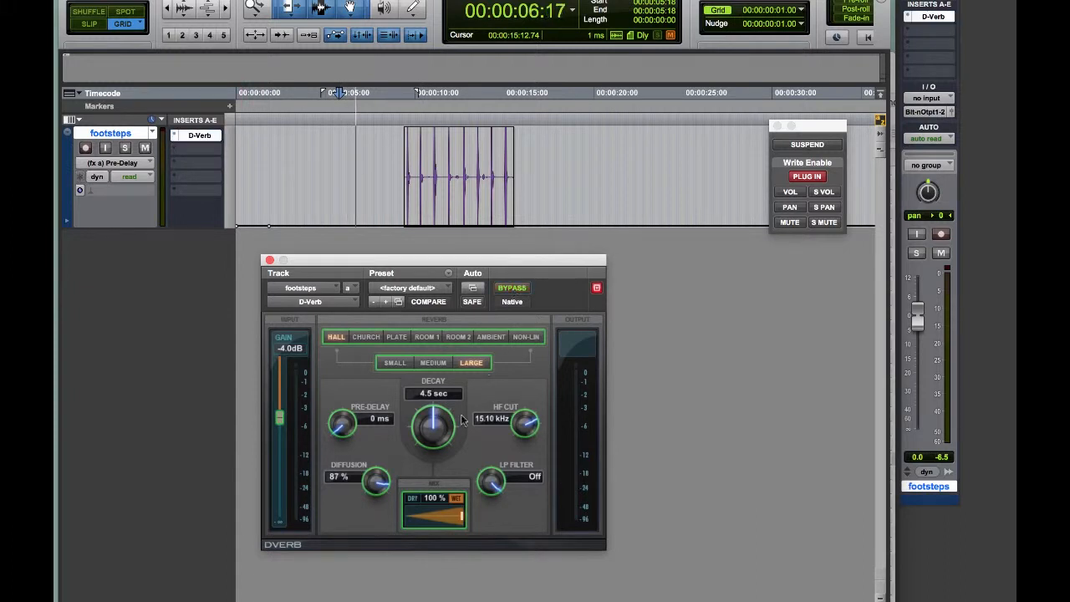
{"action": "left_click_drag", "start_coordinate": [433, 424], "coordinate": [397, 515]}
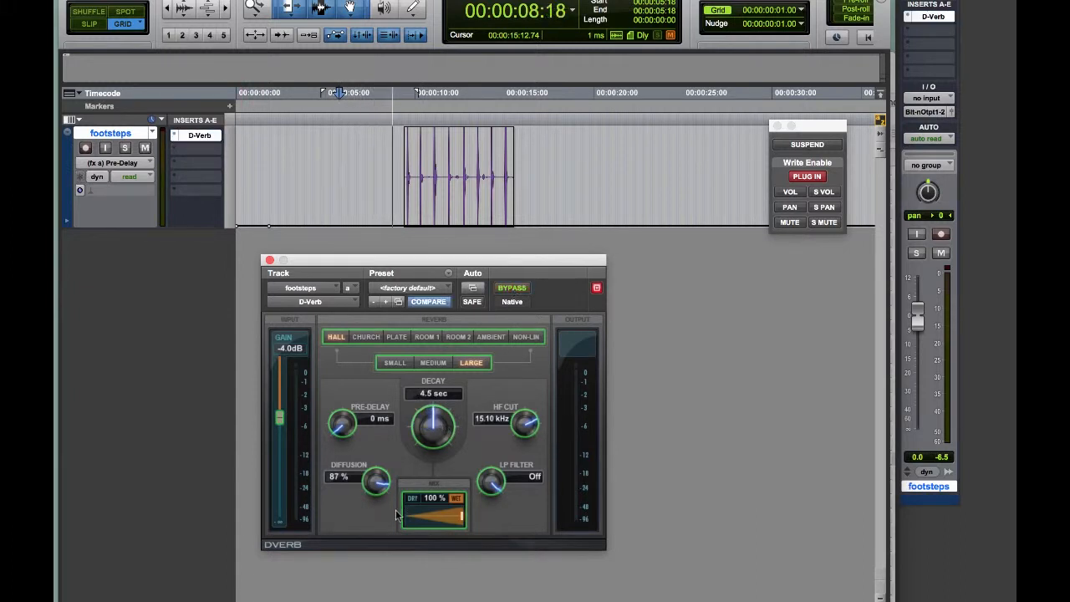
{"action": "left_click_drag", "start_coordinate": [434, 426], "coordinate": [361, 525]}
{"action": "left_click_drag", "start_coordinate": [336, 424], "coordinate": [338, 344]}
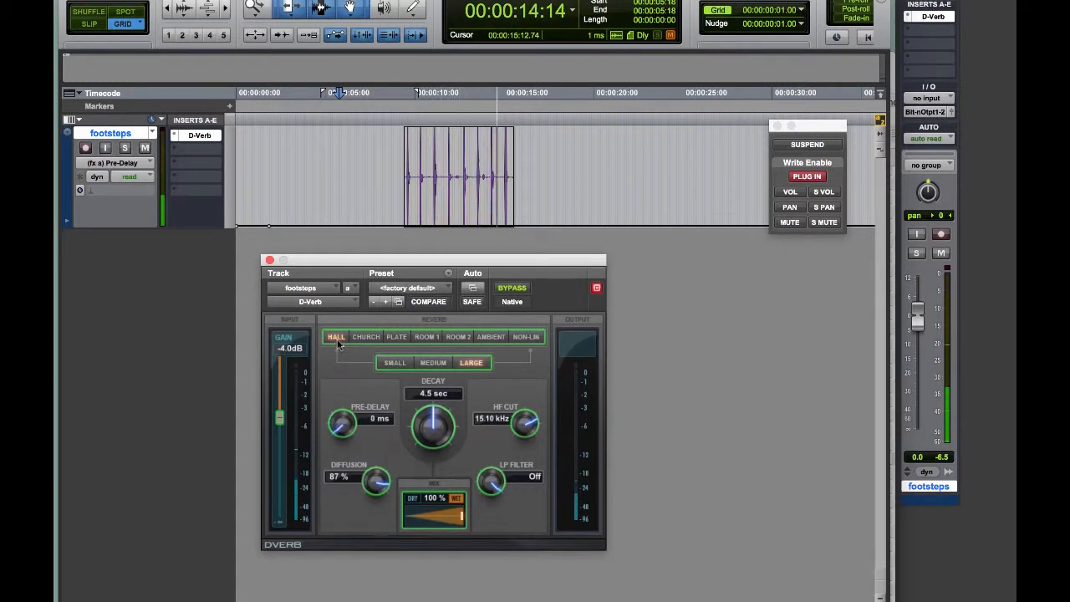
{"action": "key", "text": "space"}
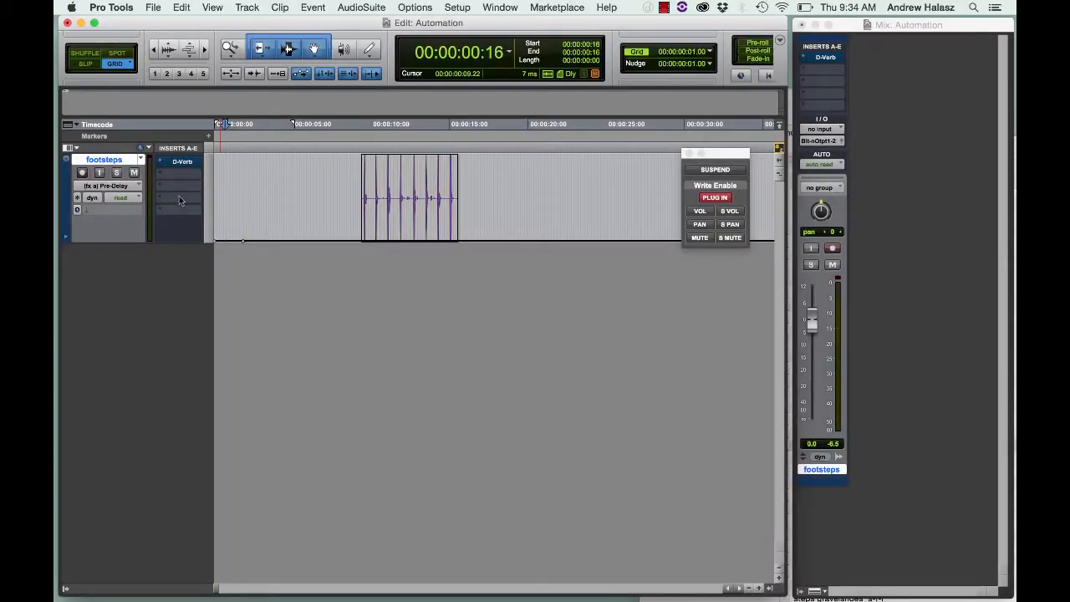
Step: Insert a mono EQ3 7-Band below D-Verb on the footsteps track and move its high-mid band frequency to 2.08 kHz
{"action": "left_click", "coordinate": [174, 173]}
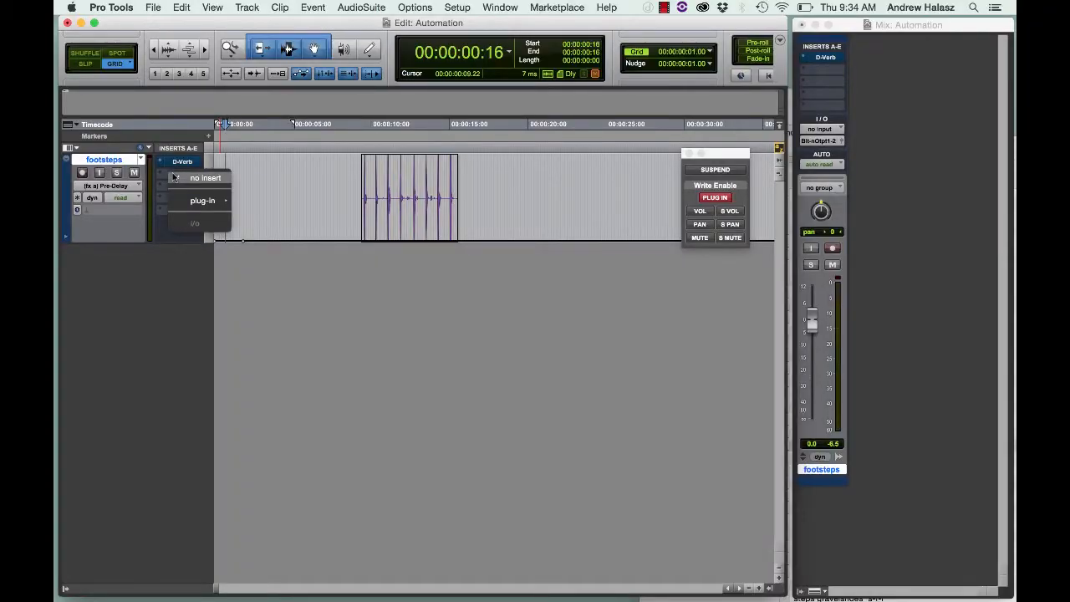
{"action": "mouse_move", "coordinate": [202, 201]}
{"action": "mouse_move", "coordinate": [259, 203]}
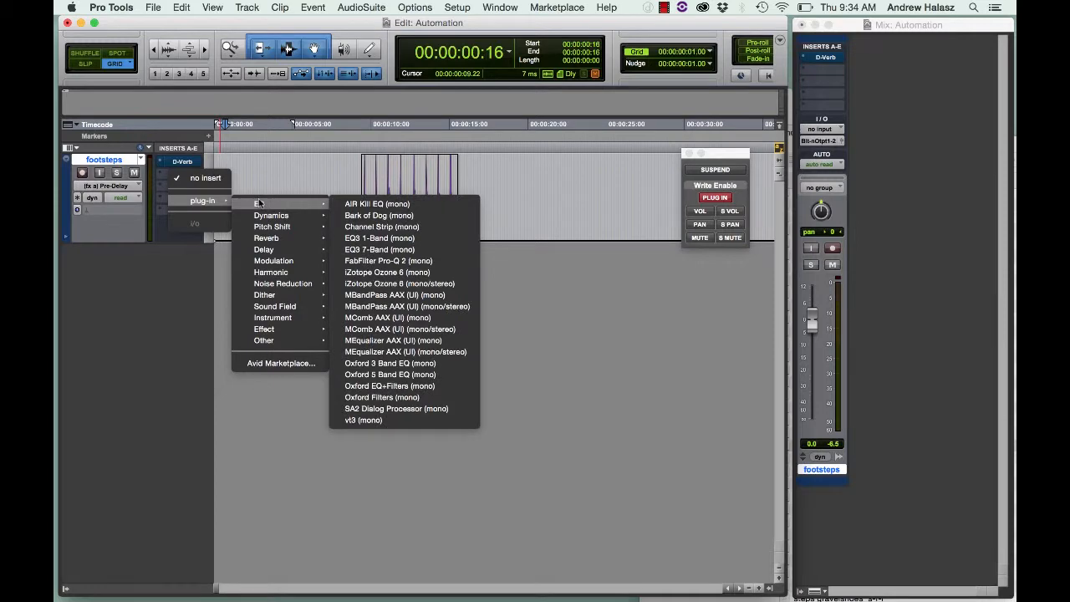
{"action": "left_click", "coordinate": [379, 249]}
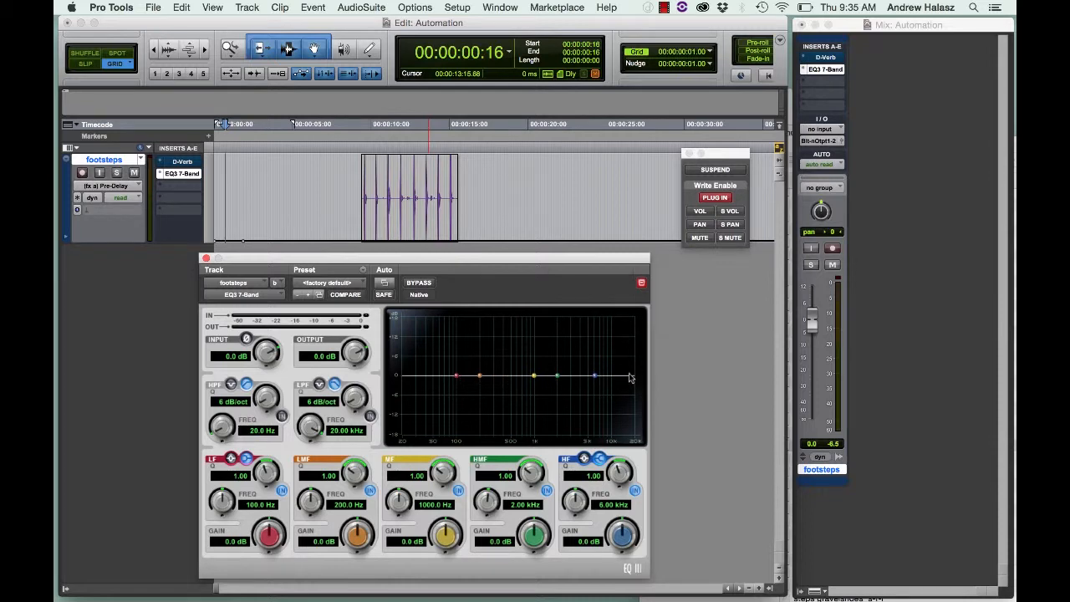
{"action": "mouse_move", "coordinate": [556, 376]}
{"action": "left_mouse_down"}
{"action": "mouse_move", "coordinate": [560, 338]}
{"action": "mouse_move", "coordinate": [560, 416]}
{"action": "mouse_move", "coordinate": [559, 375]}
{"action": "left_mouse_up"}
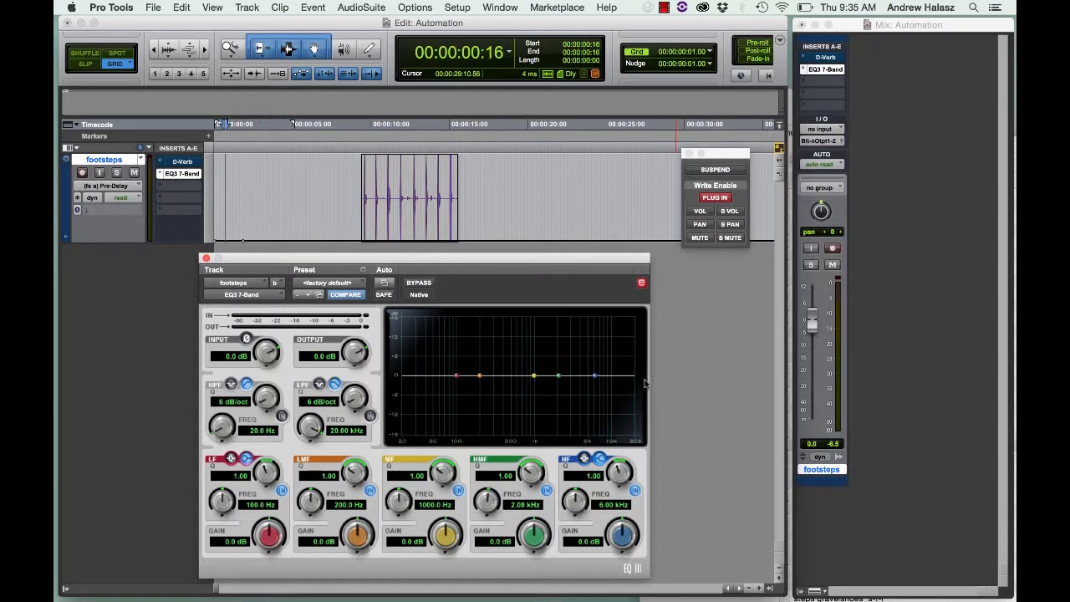
Step: Return to the session start and enable all EQ3 7-Band parameters for automation
{"action": "key", "text": "Return"}
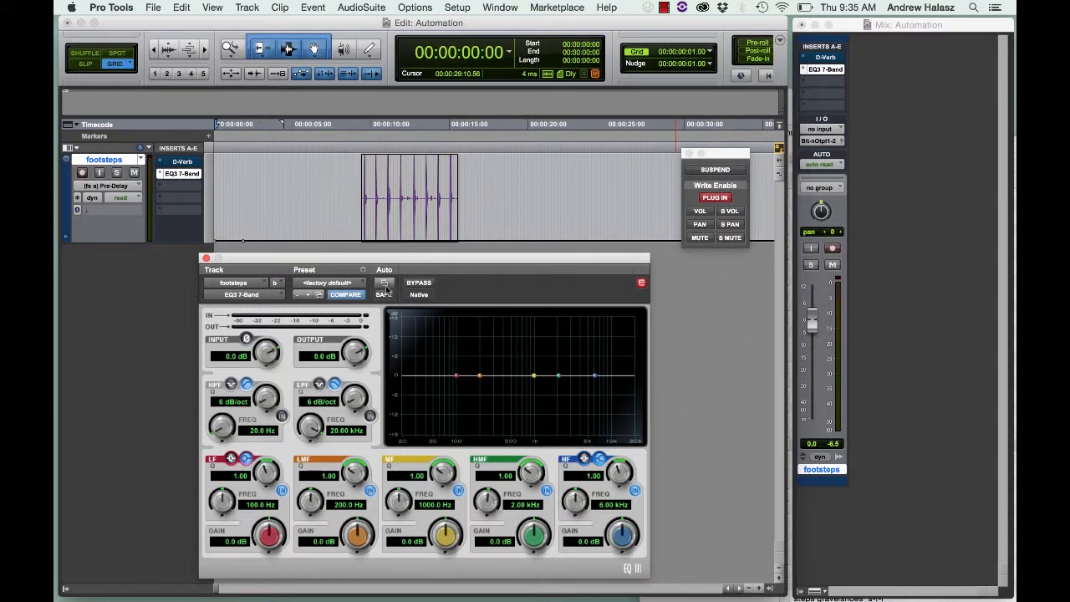
{"action": "left_click", "coordinate": [385, 285]}
{"action": "key", "text": "super+a"}
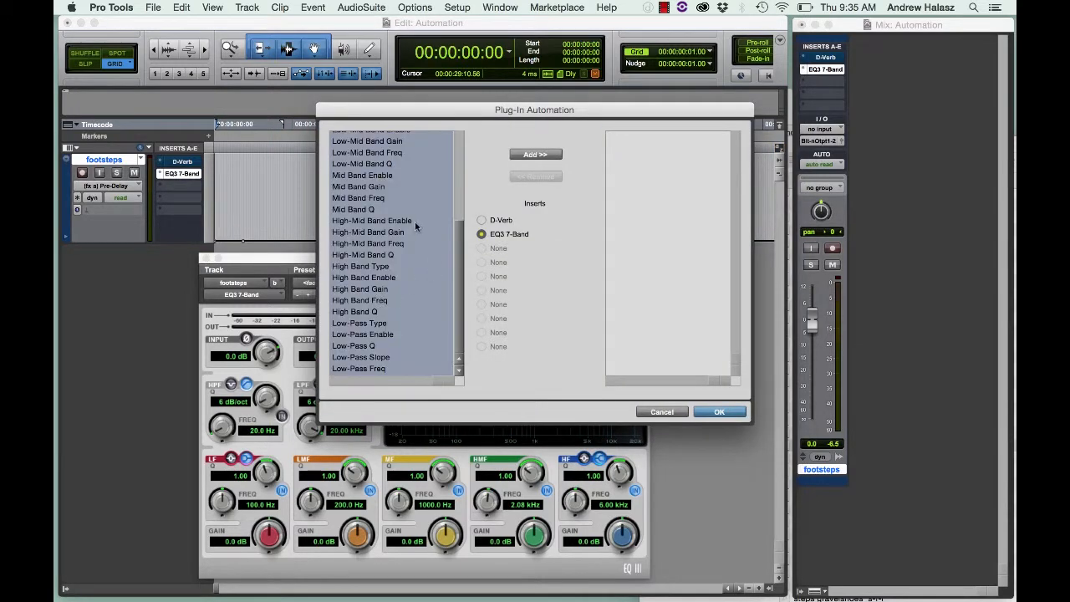
{"action": "scroll", "coordinate": [418, 226], "scroll_direction": "up", "scroll_amount": 10}
{"action": "scroll", "coordinate": [418, 231], "scroll_direction": "down", "scroll_amount": 10}
{"action": "left_click", "coordinate": [558, 154]}
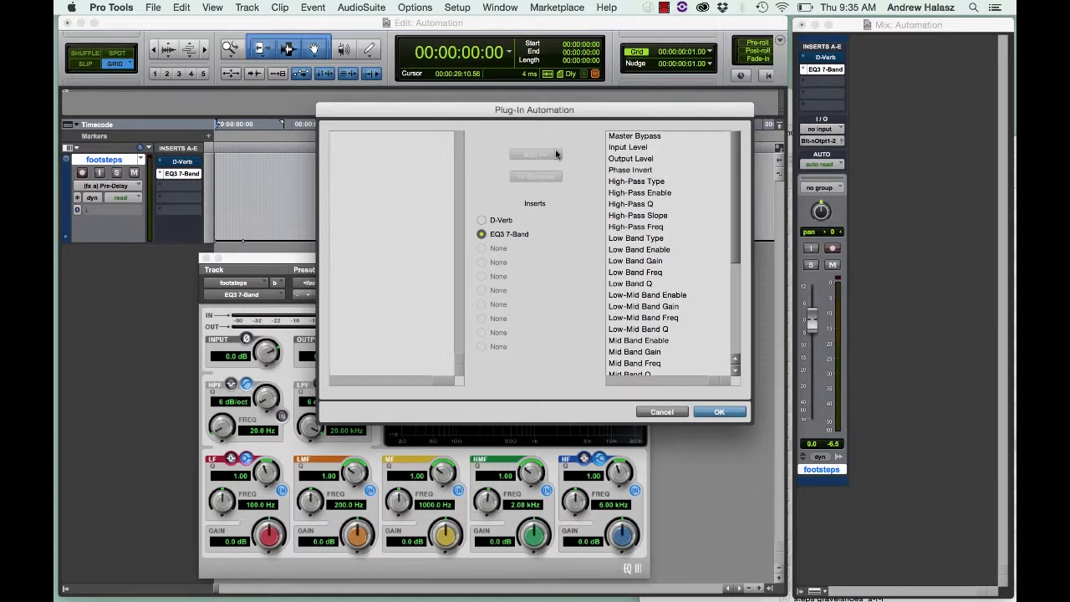
{"action": "scroll", "coordinate": [707, 284], "scroll_direction": "down", "scroll_amount": 5}
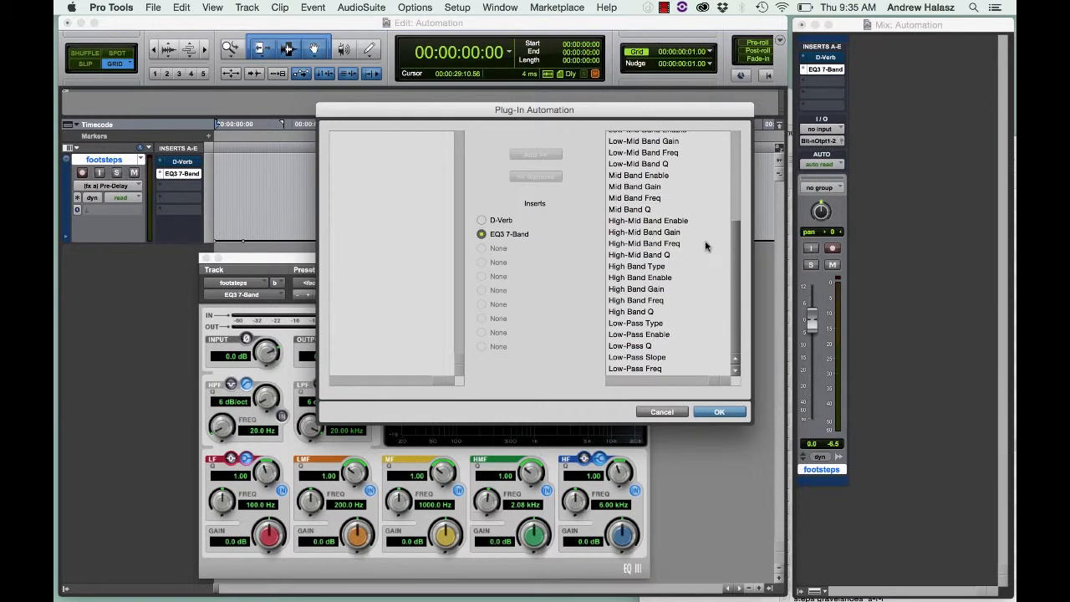
{"action": "scroll", "coordinate": [704, 246], "scroll_direction": "up", "scroll_amount": 5}
{"action": "left_click", "coordinate": [719, 411]}
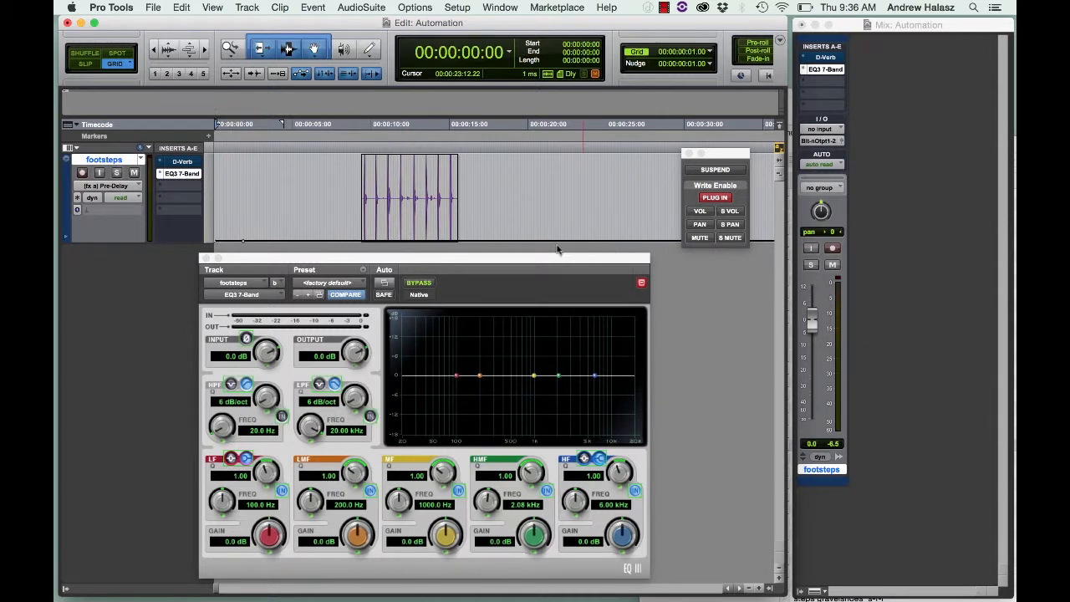
Step: Set the footsteps track to write automation and record a short plug-in automation pass from the session start
{"action": "left_click_drag", "start_coordinate": [561, 256], "coordinate": [579, 260]}
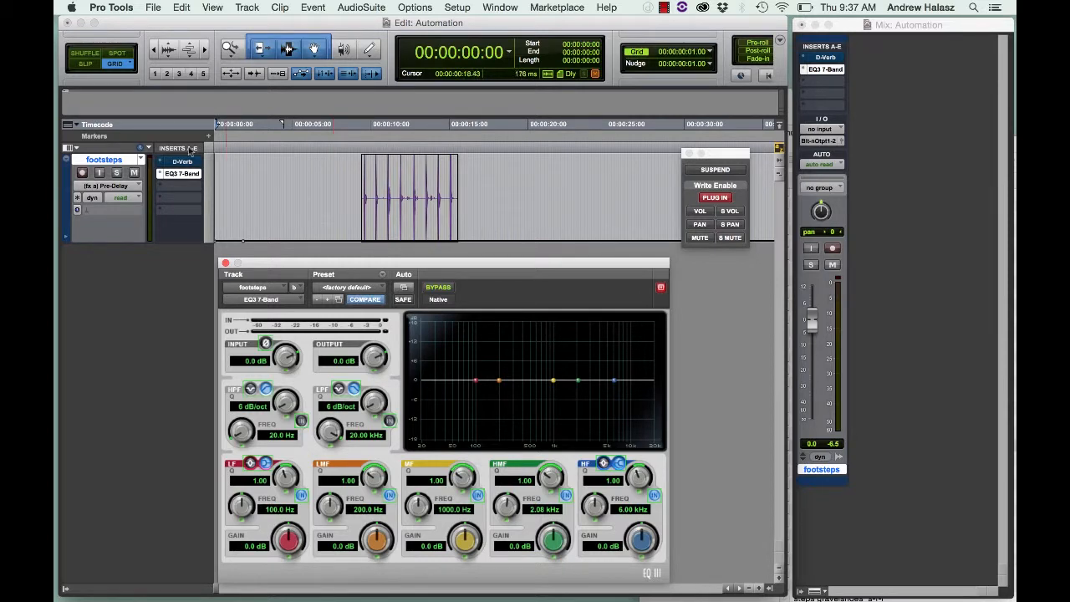
{"action": "left_click", "coordinate": [120, 198]}
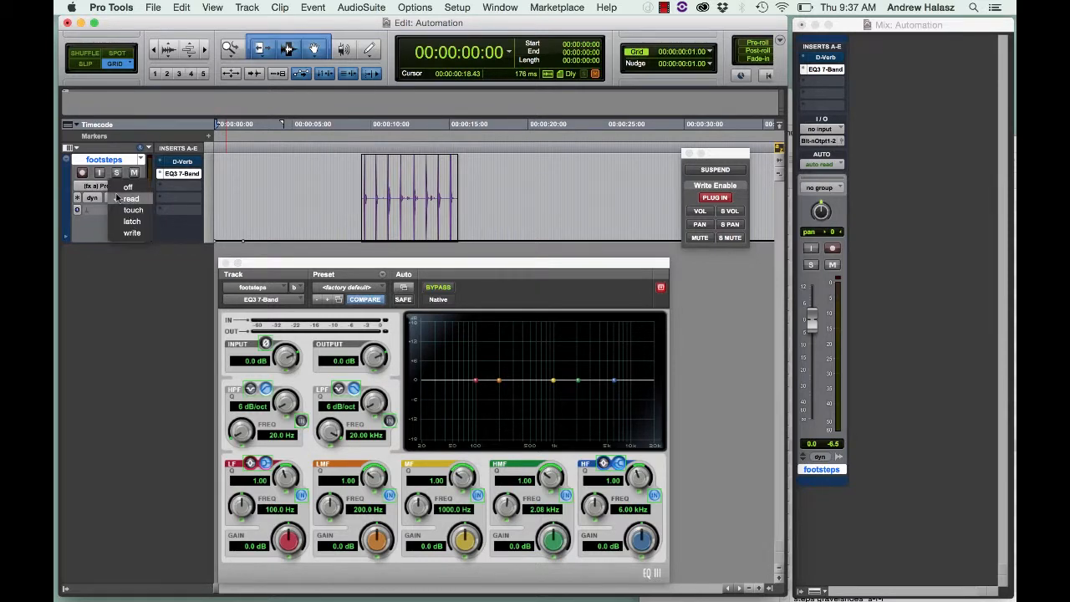
{"action": "left_click", "coordinate": [131, 236]}
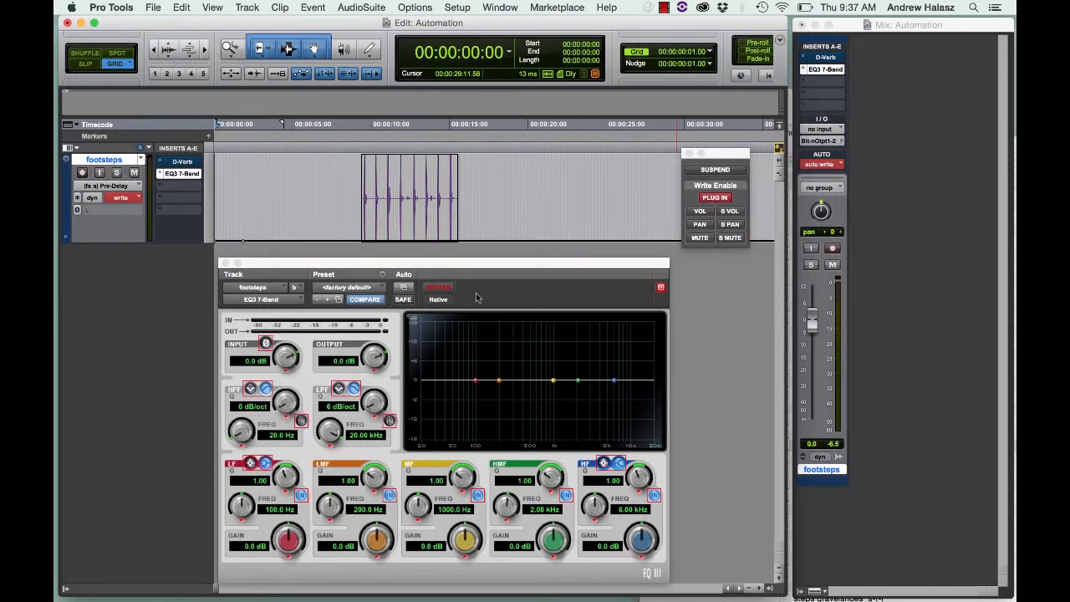
{"action": "key", "text": "space"}
Step: Inspect the written EQ3 7-Band automation on the footsteps track for Master Bypass and High-Pass Freq
{"action": "left_click", "coordinate": [107, 185]}
{"action": "mouse_move", "coordinate": [112, 198]}
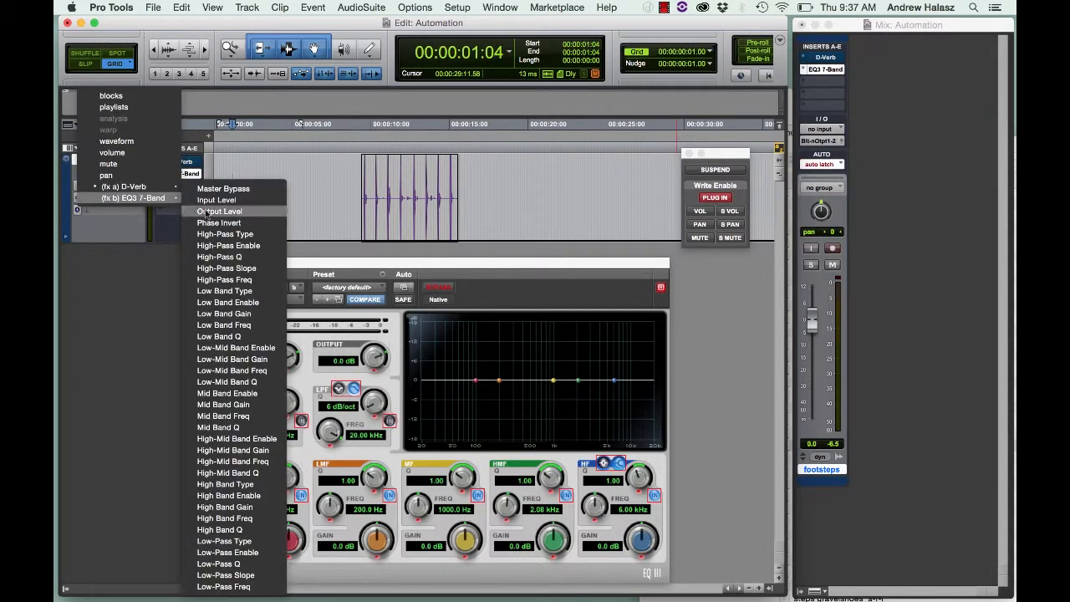
{"action": "left_click", "coordinate": [224, 188]}
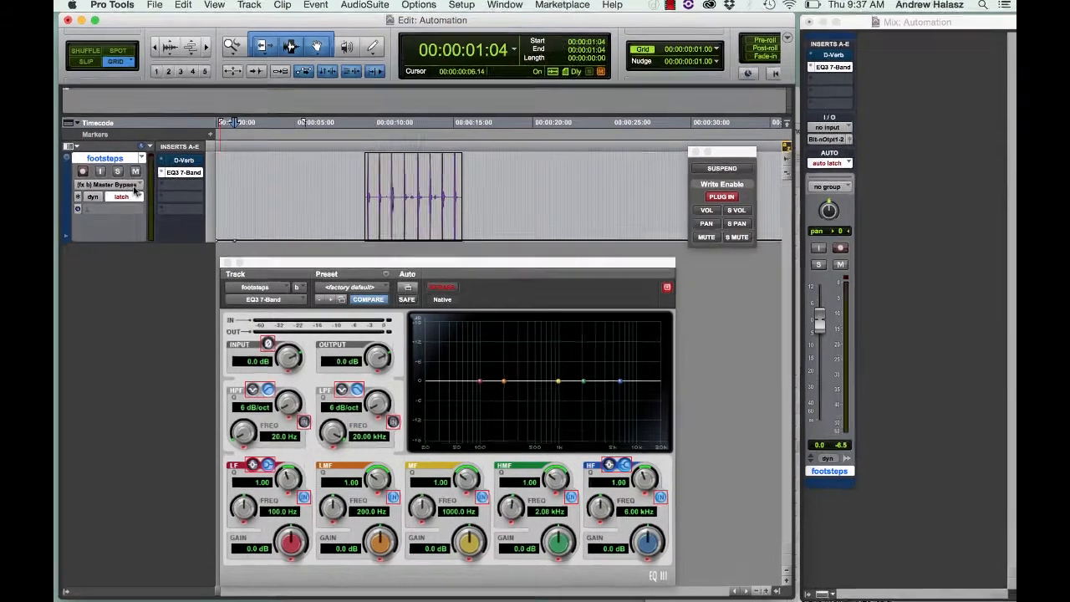
{"action": "left_click", "coordinate": [131, 187]}
{"action": "mouse_move", "coordinate": [131, 188]}
{"action": "left_click", "coordinate": [247, 275]}
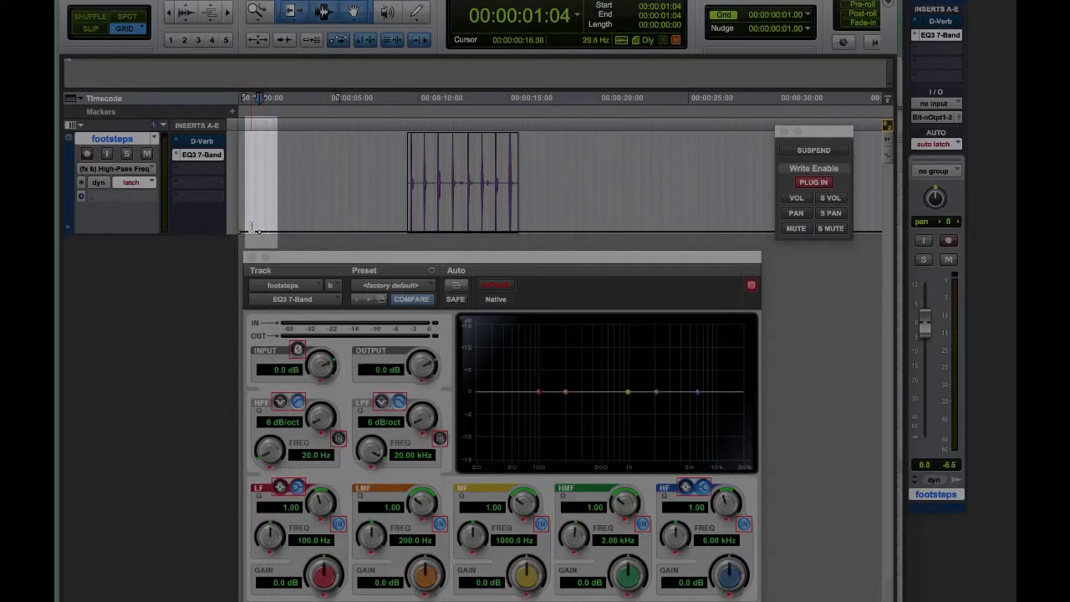
Step: Place the edit cursor at 00:00:03:05 and switch the footsteps track's automation mode to read
{"action": "left_click", "coordinate": [295, 188]}
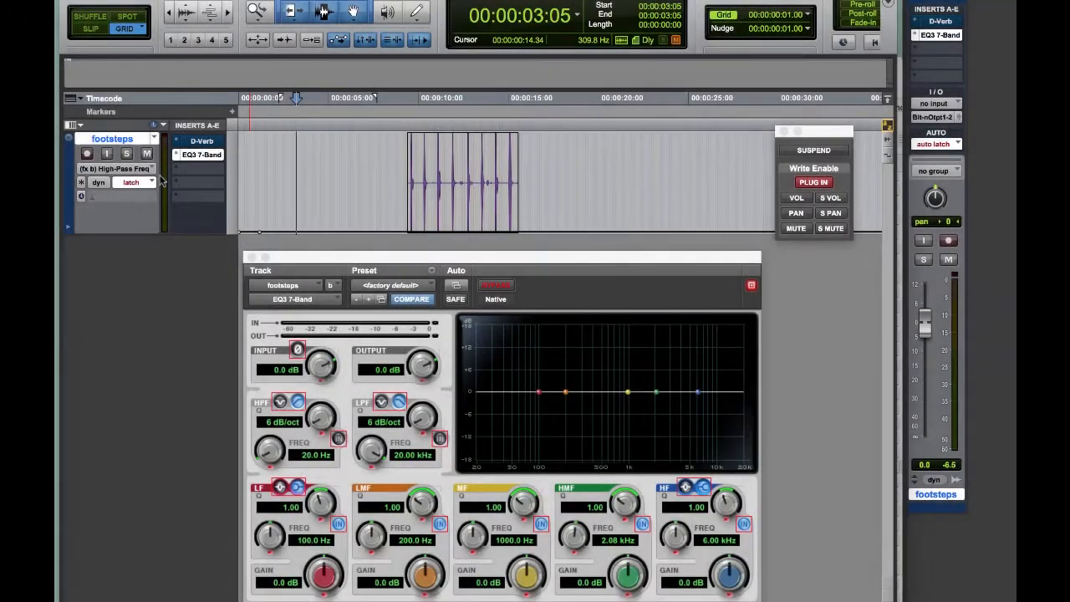
{"action": "left_click", "coordinate": [144, 183]}
{"action": "left_click", "coordinate": [143, 157]}
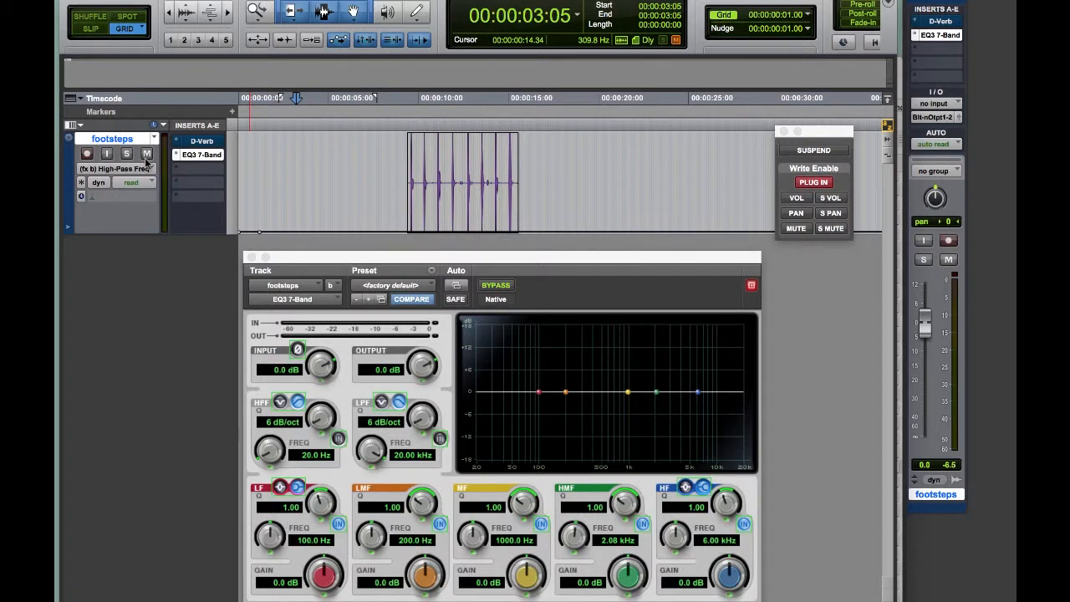
Step: During playback, try adjusting EQ3 7-Band knobs and its low-mid band point against the written automation, and stop playback
{"action": "key", "text": "space"}
{"action": "left_click_drag", "start_coordinate": [425, 361], "coordinate": [427, 402]}
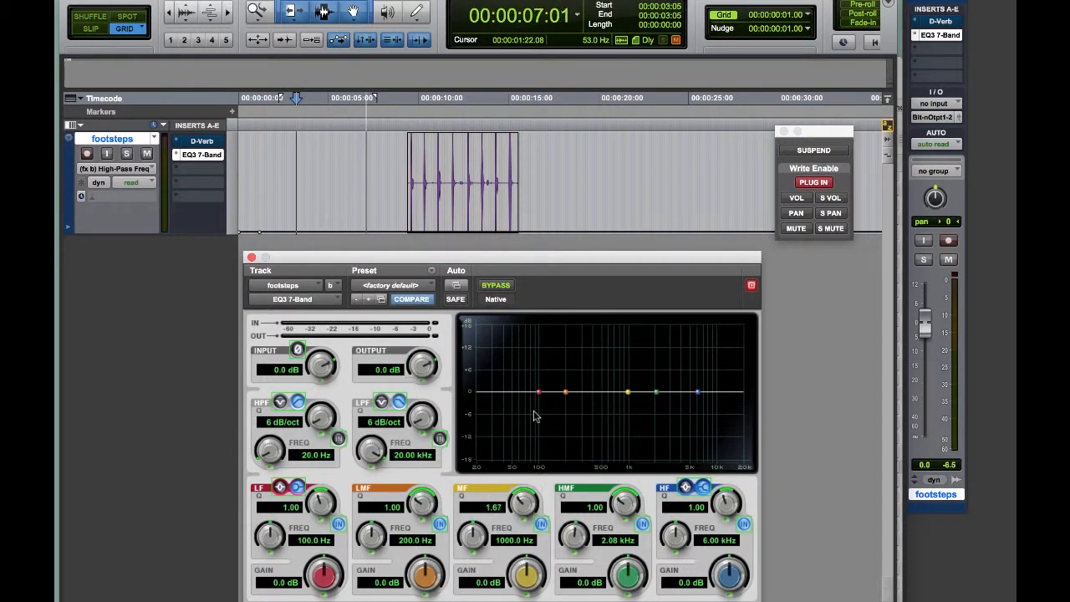
{"action": "left_click_drag", "start_coordinate": [565, 391], "coordinate": [568, 317]}
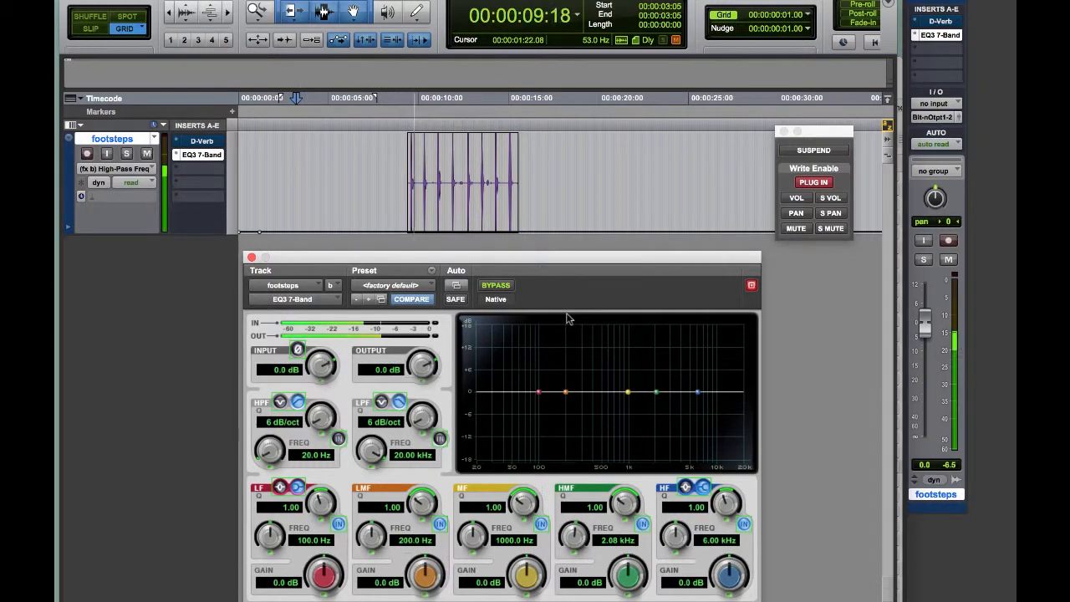
{"action": "key", "text": "space"}
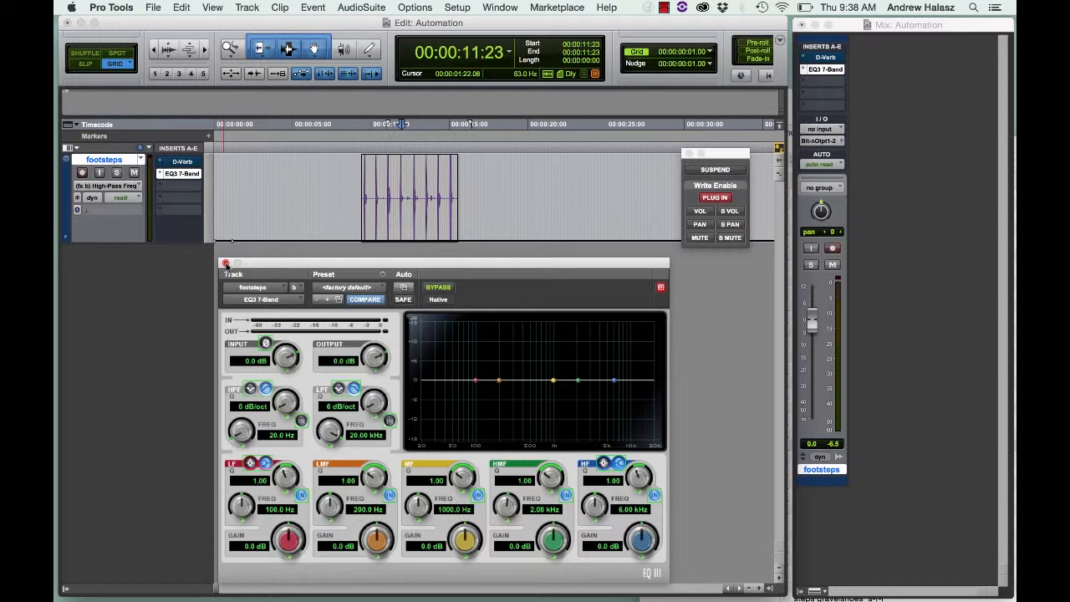
Step: Review the D-Verb and EQ3 7-Band plug-in windows on the footsteps track and close the EQ window
{"action": "left_click", "coordinate": [182, 162]}
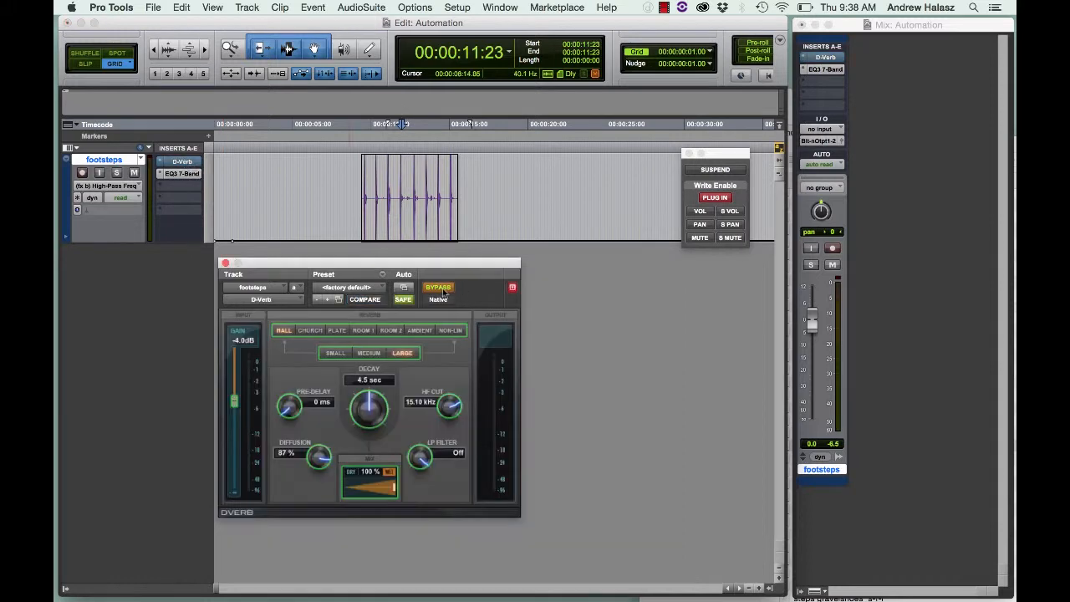
{"action": "left_click", "coordinate": [182, 173]}
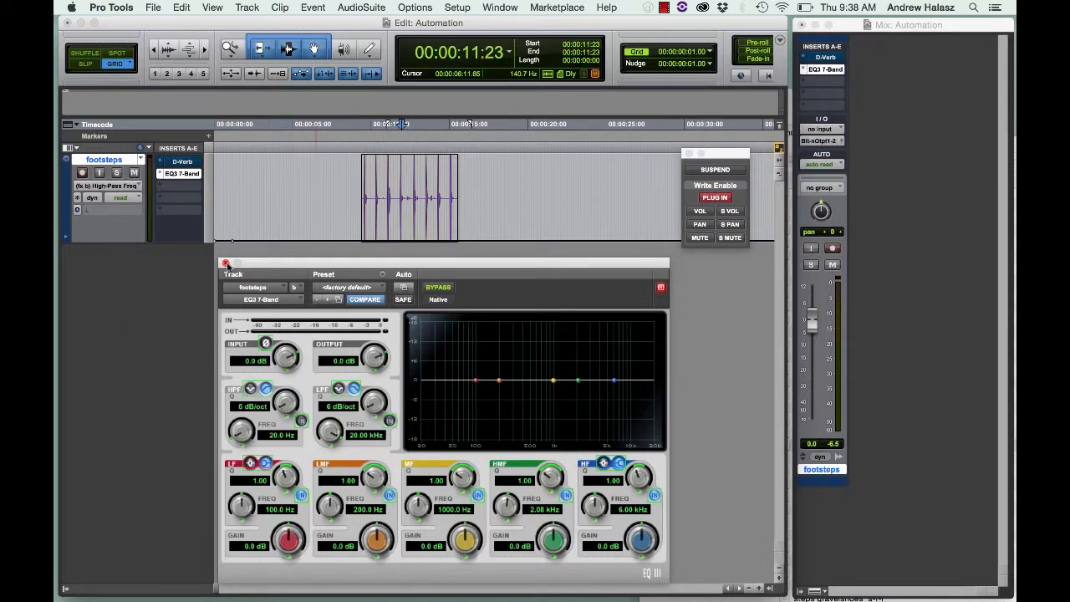
{"action": "left_click", "coordinate": [225, 264]}
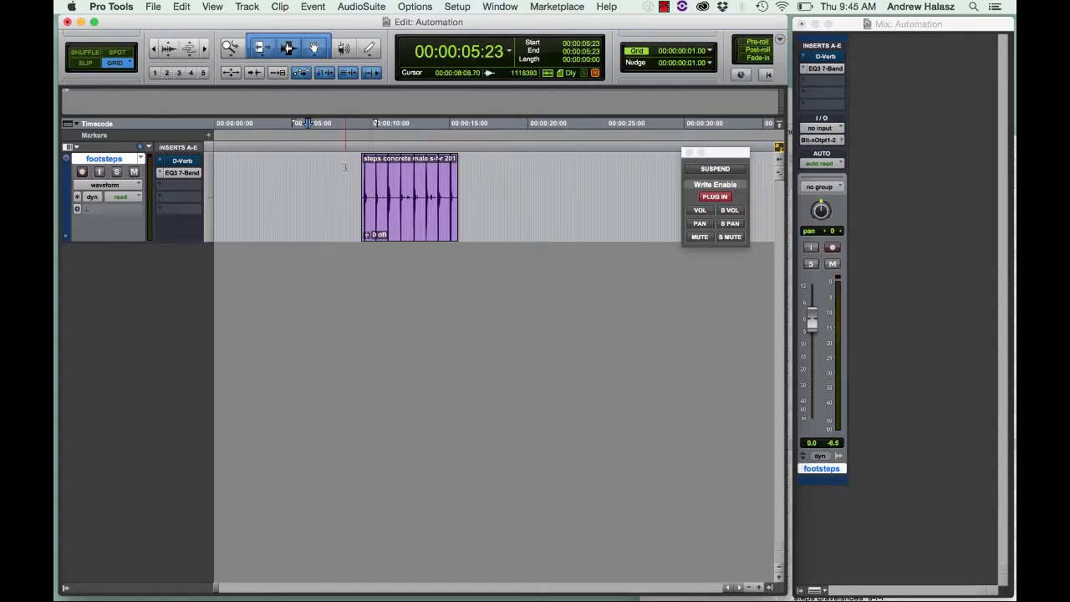
Step: Open D-Verb on the footsteps track, move the Automation window slightly, and display D-Verb's list of automation-enabled parameters
{"action": "left_click", "coordinate": [182, 161]}
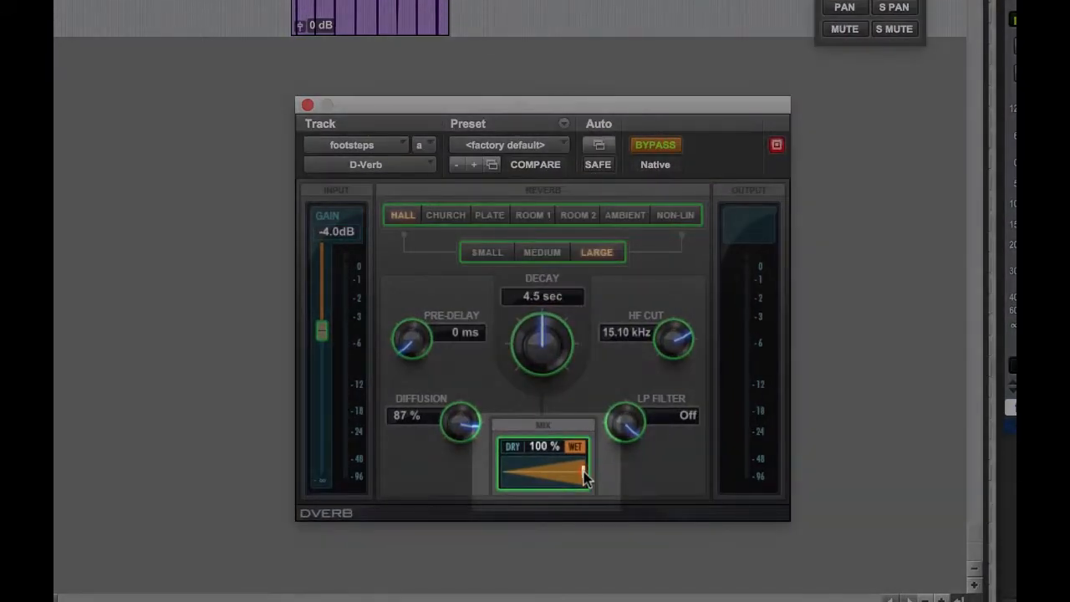
{"action": "left_click_drag", "start_coordinate": [585, 477], "coordinate": [655, 484]}
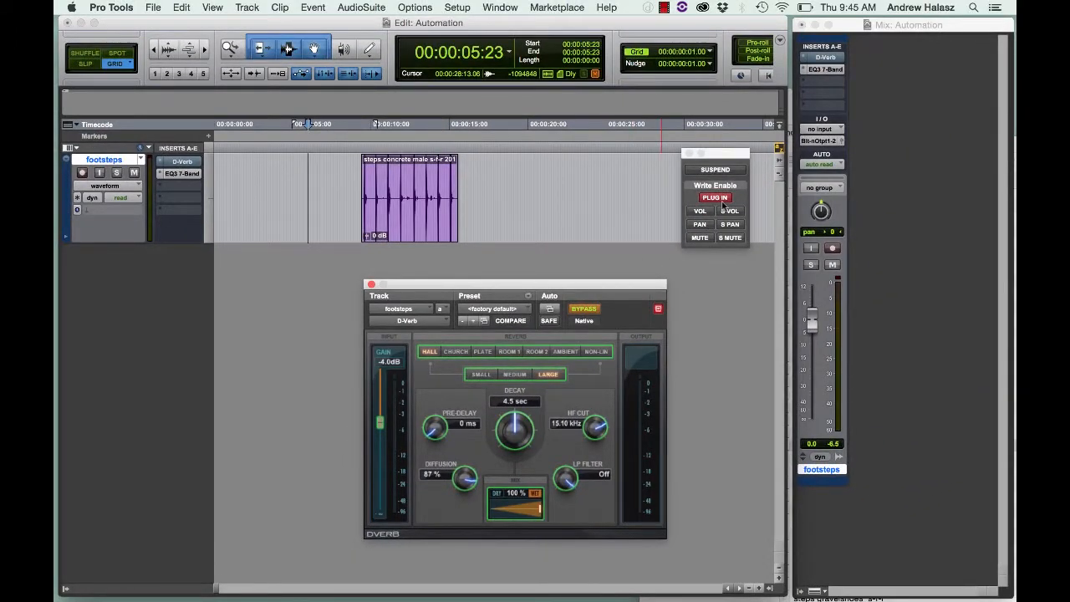
{"action": "left_click_drag", "start_coordinate": [721, 154], "coordinate": [727, 132]}
{"action": "left_click", "coordinate": [724, 177]}
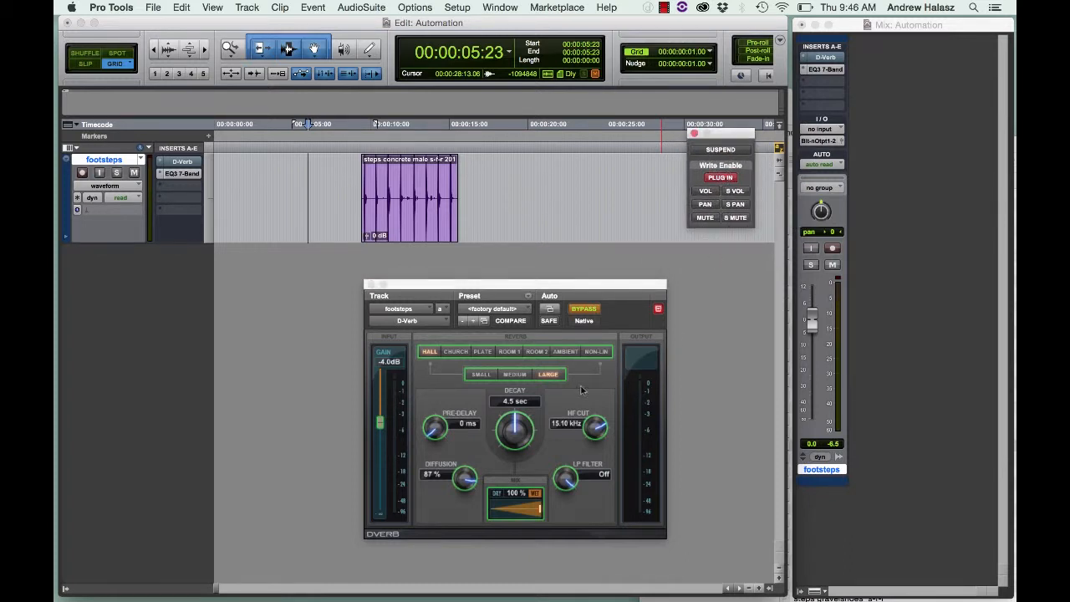
{"action": "left_click", "coordinate": [549, 309]}
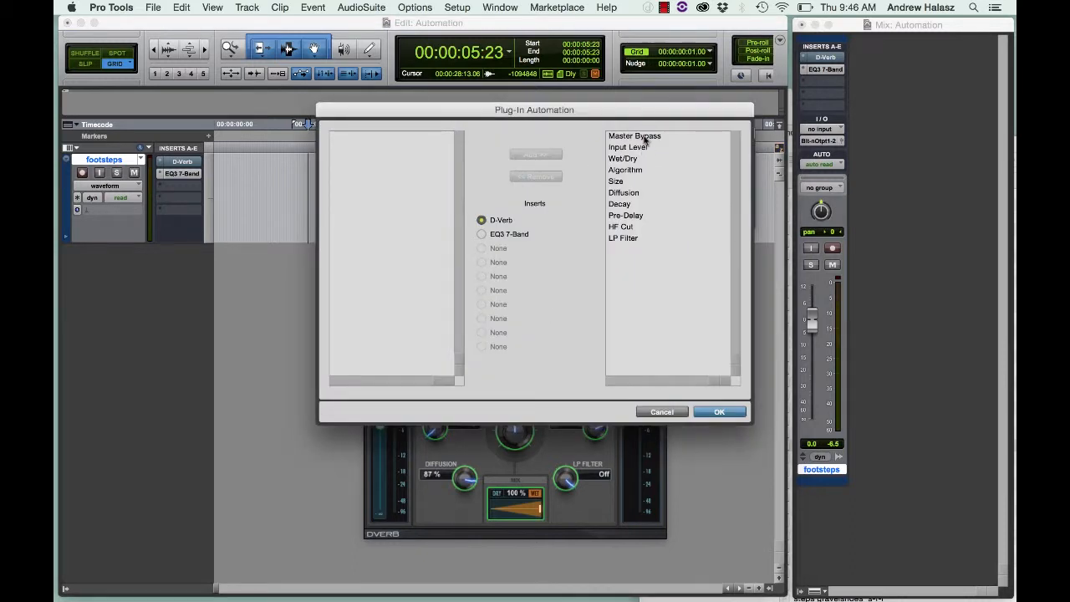
Step: Close the plug-in automation list, switch the footsteps track's automation mode to touch and place the edit cursor at 00:00:04:20
{"action": "left_click", "coordinate": [717, 414]}
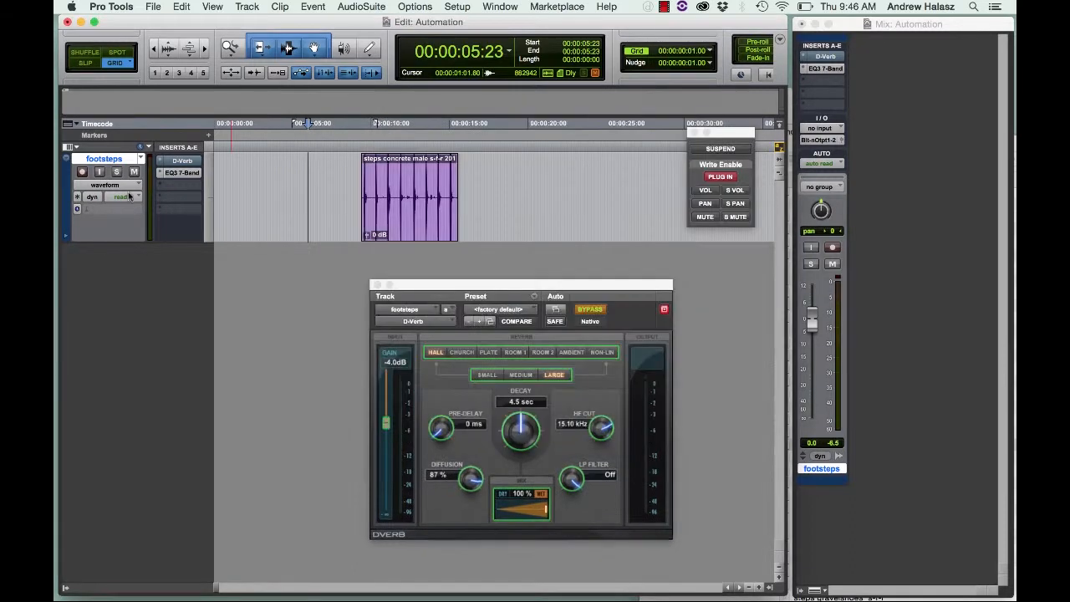
{"action": "left_click", "coordinate": [126, 197]}
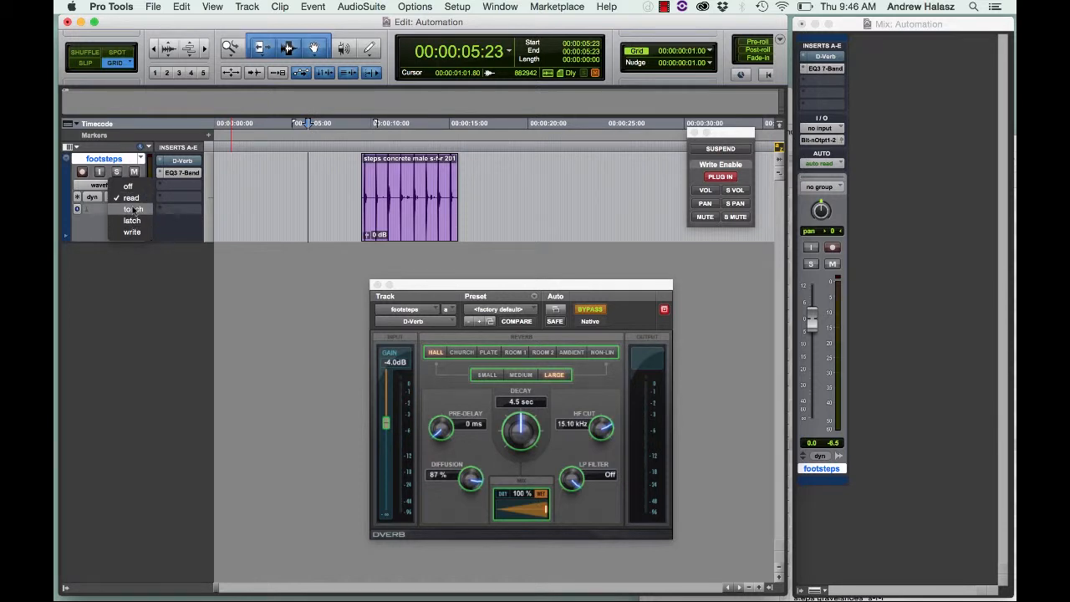
{"action": "left_click", "coordinate": [132, 209]}
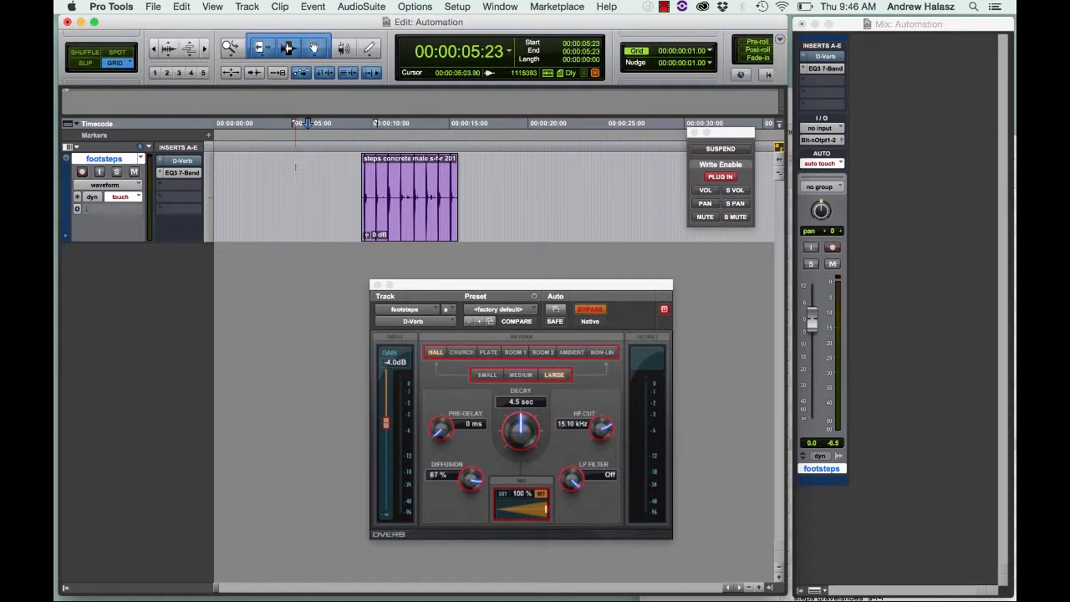
{"action": "left_click", "coordinate": [289, 196]}
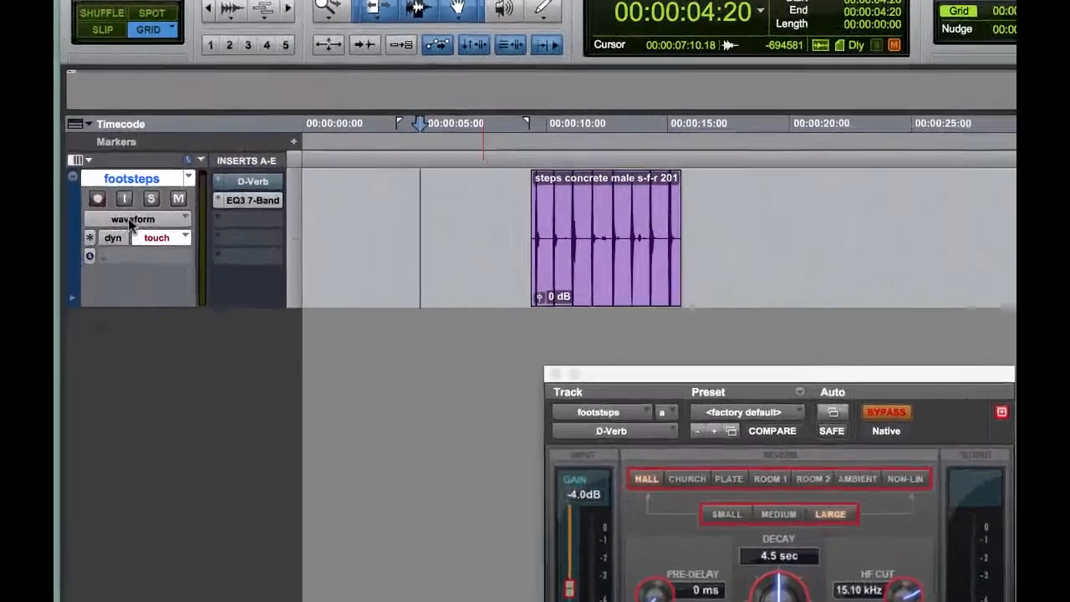
Step: View D-Verb's Wet/Dry automation on the footsteps track and return the track view to waveform
{"action": "left_click", "coordinate": [103, 187]}
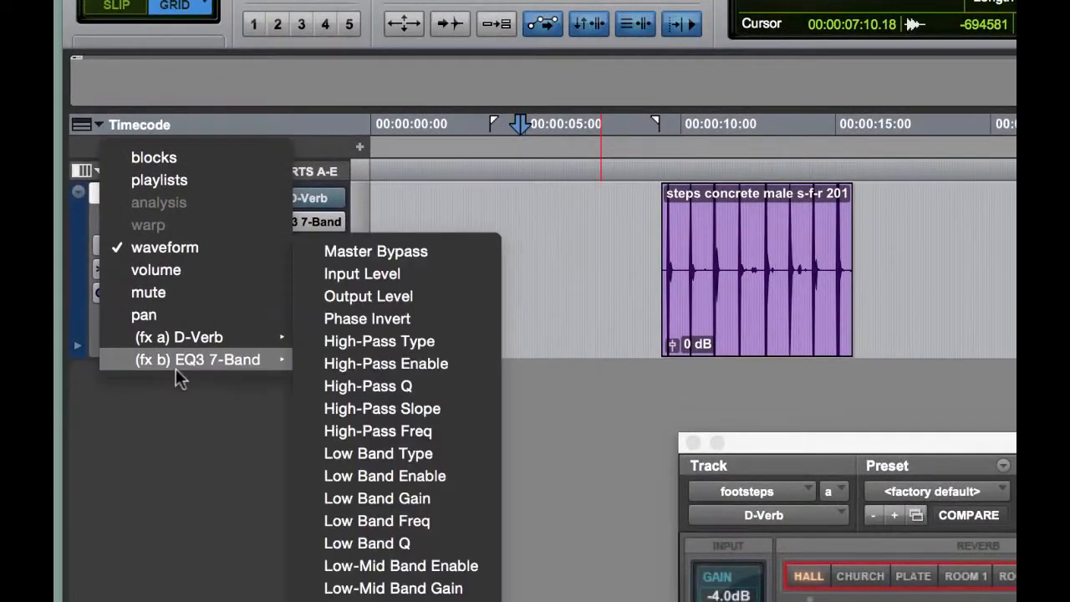
{"action": "mouse_move", "coordinate": [210, 337]}
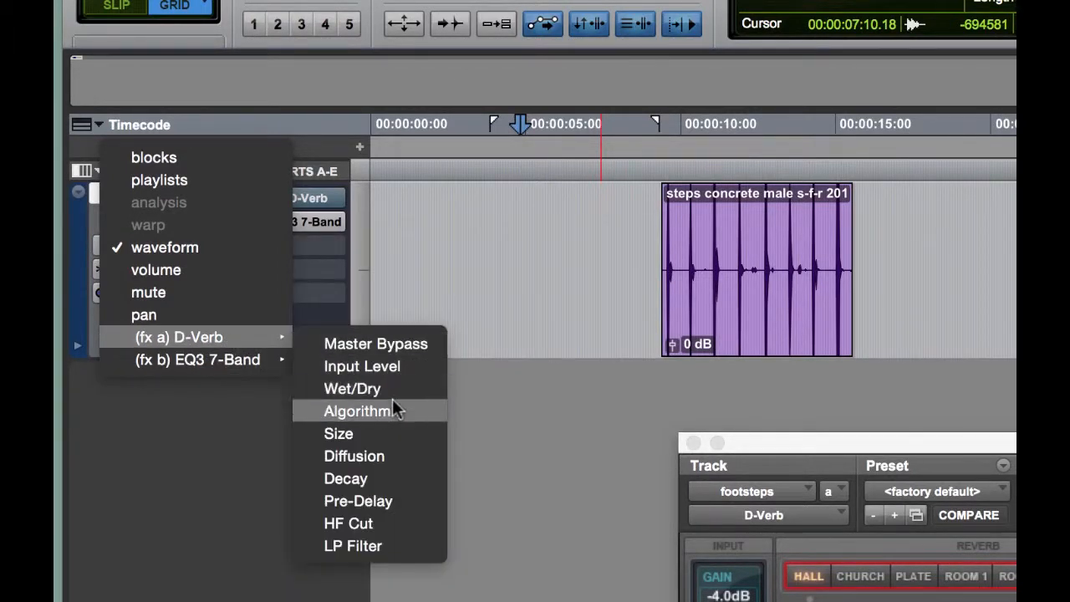
{"action": "left_click", "coordinate": [392, 388]}
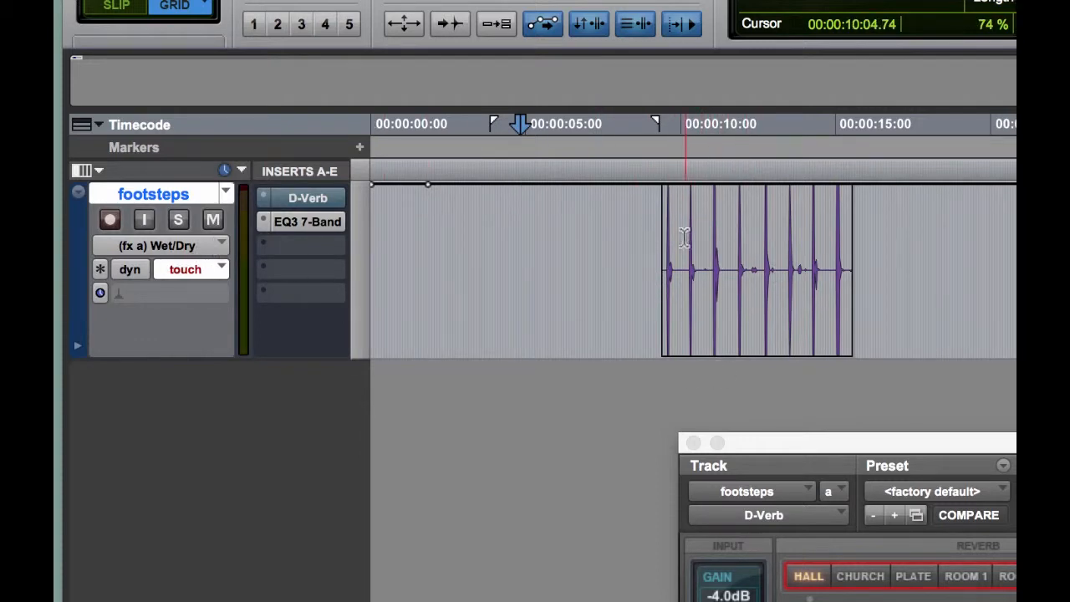
{"action": "left_click", "coordinate": [158, 244]}
{"action": "mouse_move", "coordinate": [161, 250]}
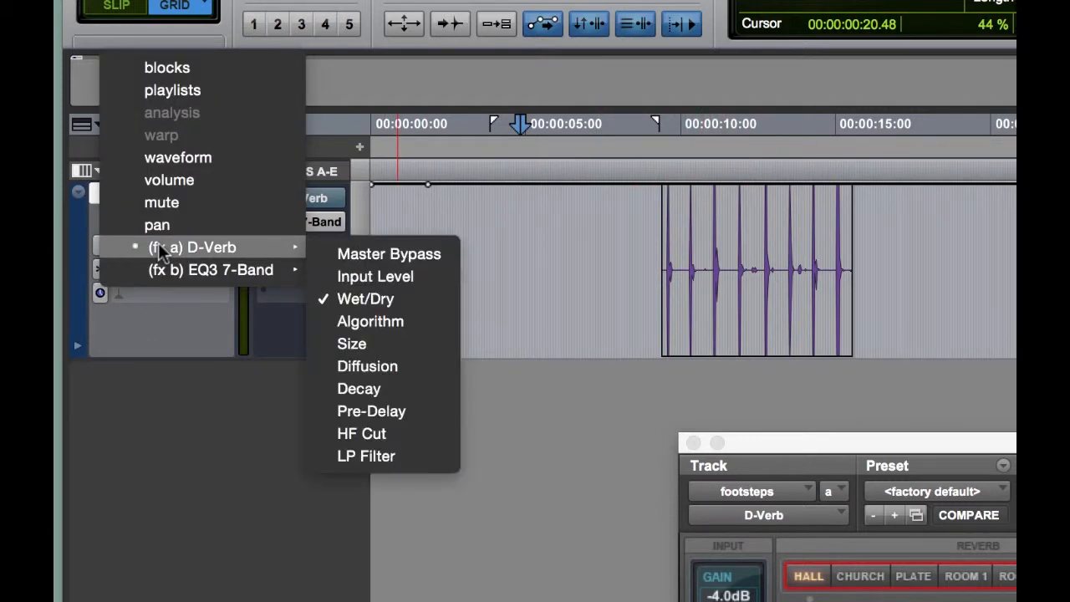
{"action": "left_click", "coordinate": [180, 157]}
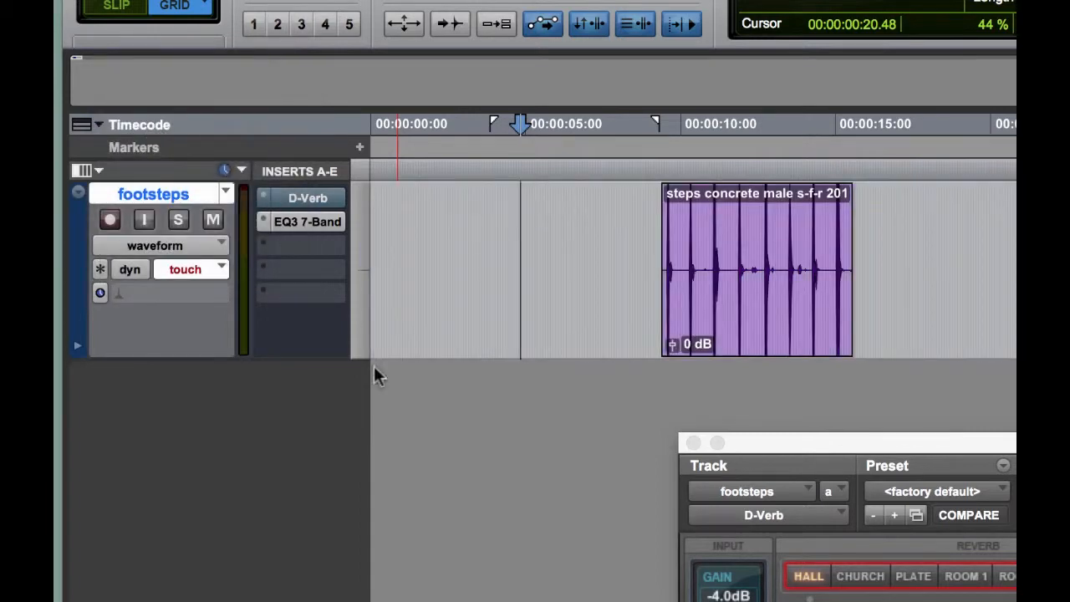
Step: Show the automation lanes beneath the footsteps track and add two more lanes, for mute and pan
{"action": "left_click", "coordinate": [77, 347]}
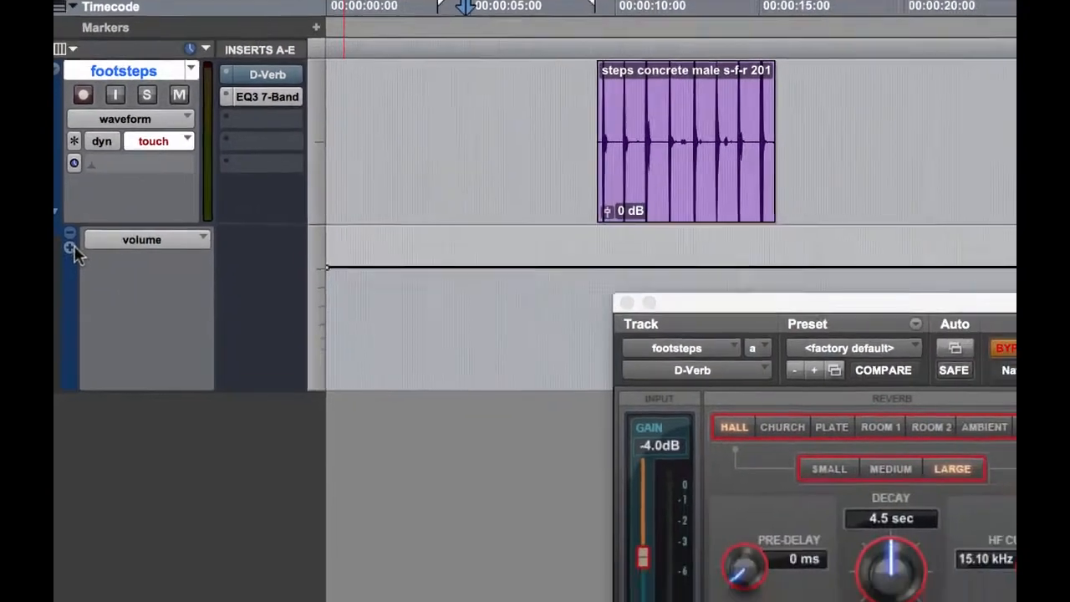
{"action": "left_click", "coordinate": [95, 383]}
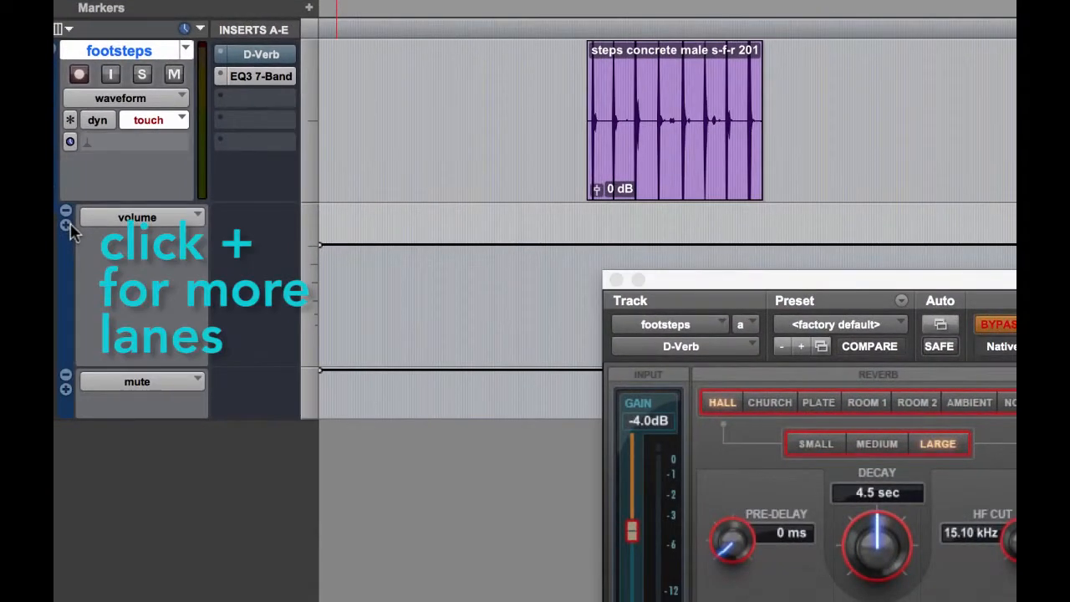
{"action": "left_click", "coordinate": [96, 384]}
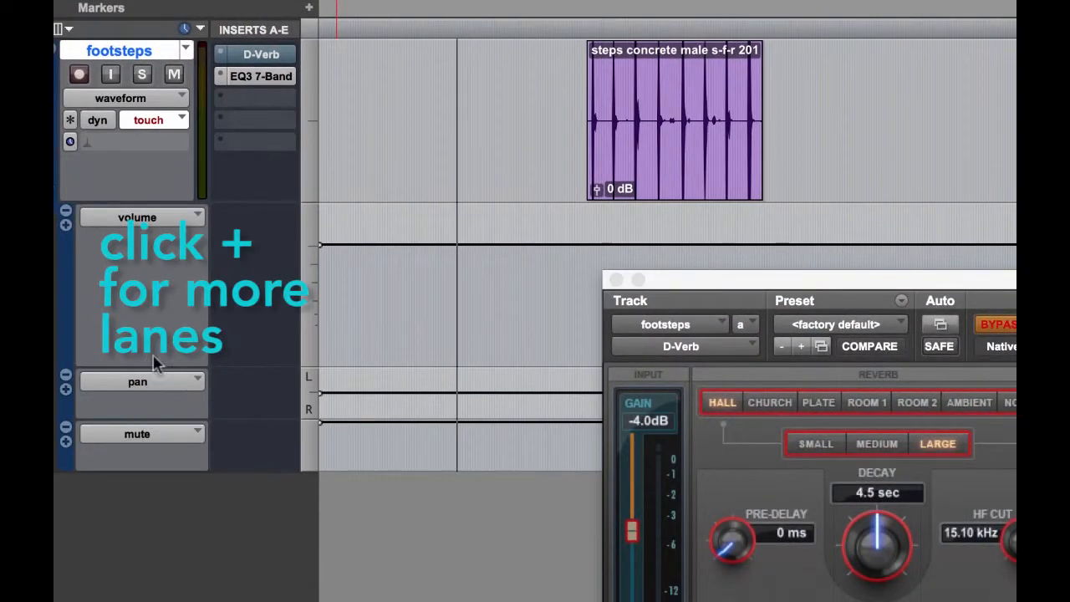
Step: Set the volume lane to show D-Verb's Wet/Dry automation and remove the mute and pan lanes
{"action": "left_click", "coordinate": [161, 217]}
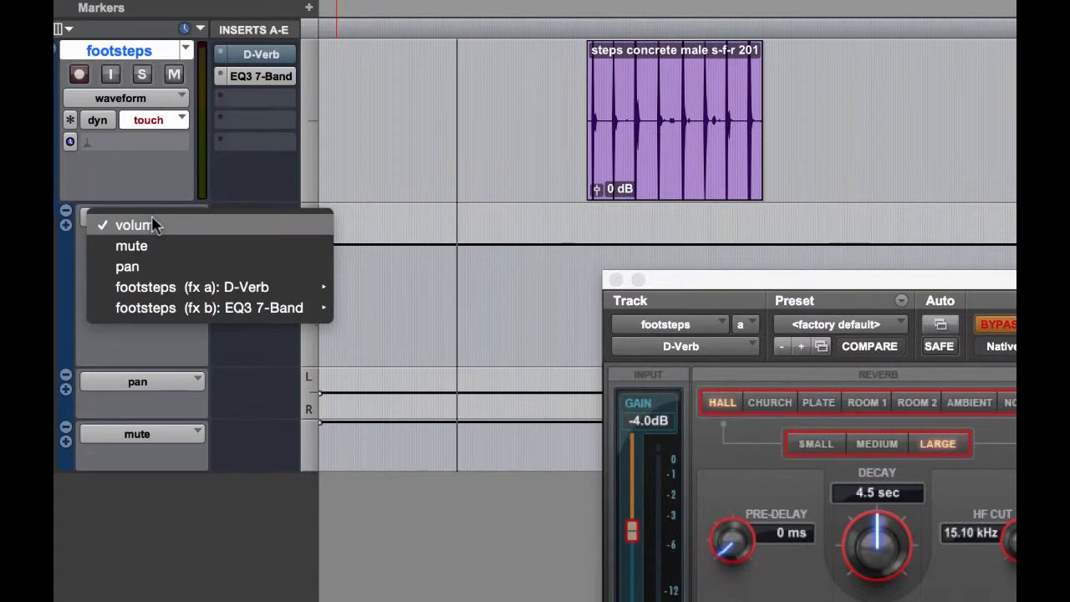
{"action": "mouse_move", "coordinate": [167, 293]}
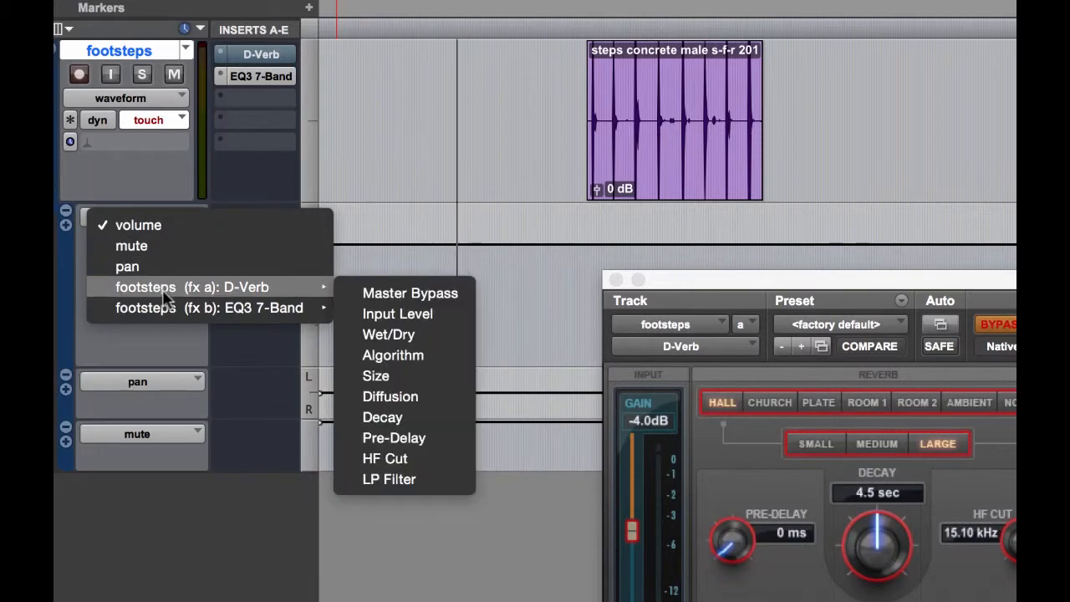
{"action": "left_click", "coordinate": [428, 335]}
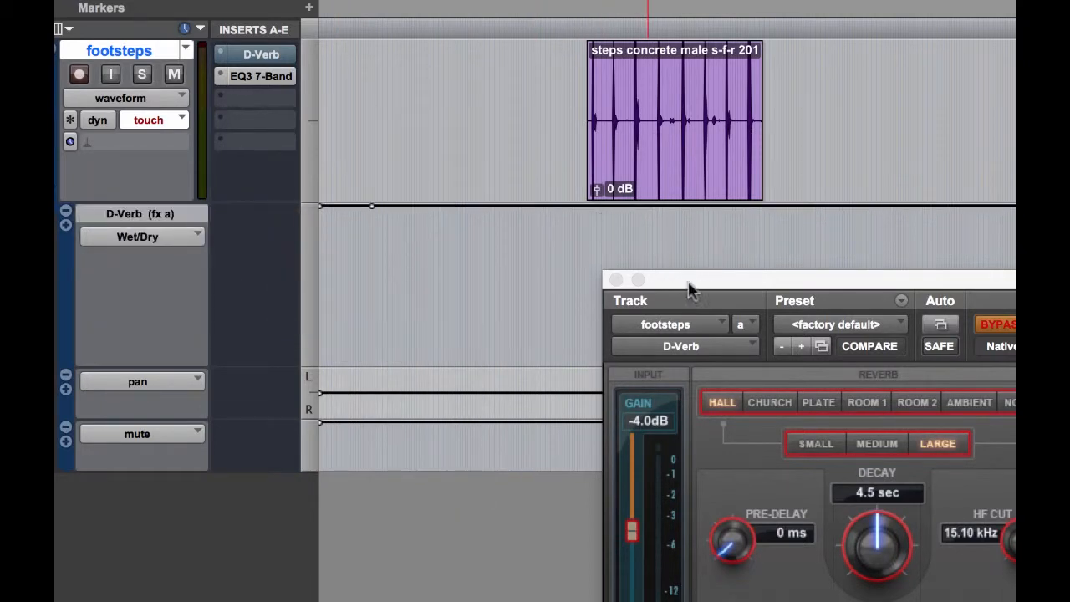
{"action": "left_click", "coordinate": [66, 428]}
{"action": "left_click", "coordinate": [66, 375]}
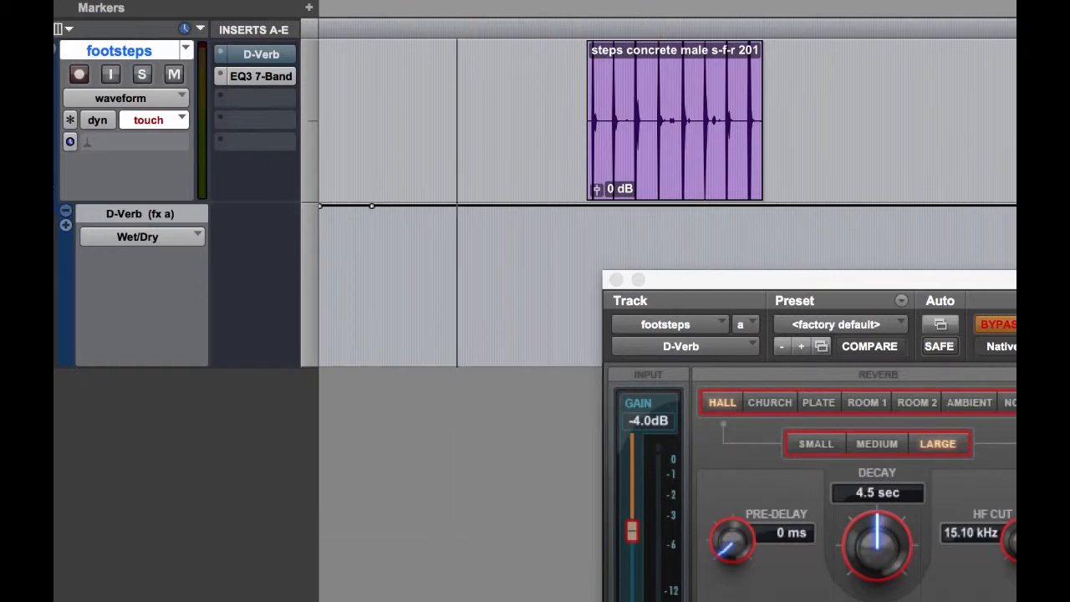
Step: Move the D-Verb window down below the clip and place the edit cursor at 00:00:03:16
{"action": "left_click_drag", "start_coordinate": [942, 285], "coordinate": [768, 374]}
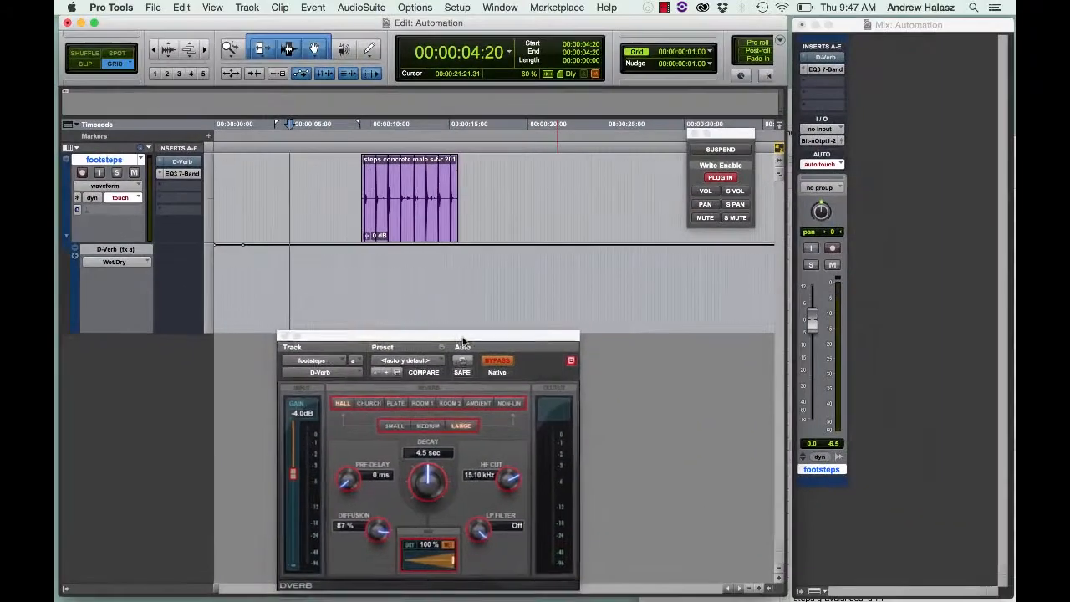
{"action": "left_click_drag", "start_coordinate": [463, 341], "coordinate": [446, 315]}
{"action": "left_click", "coordinate": [272, 138]}
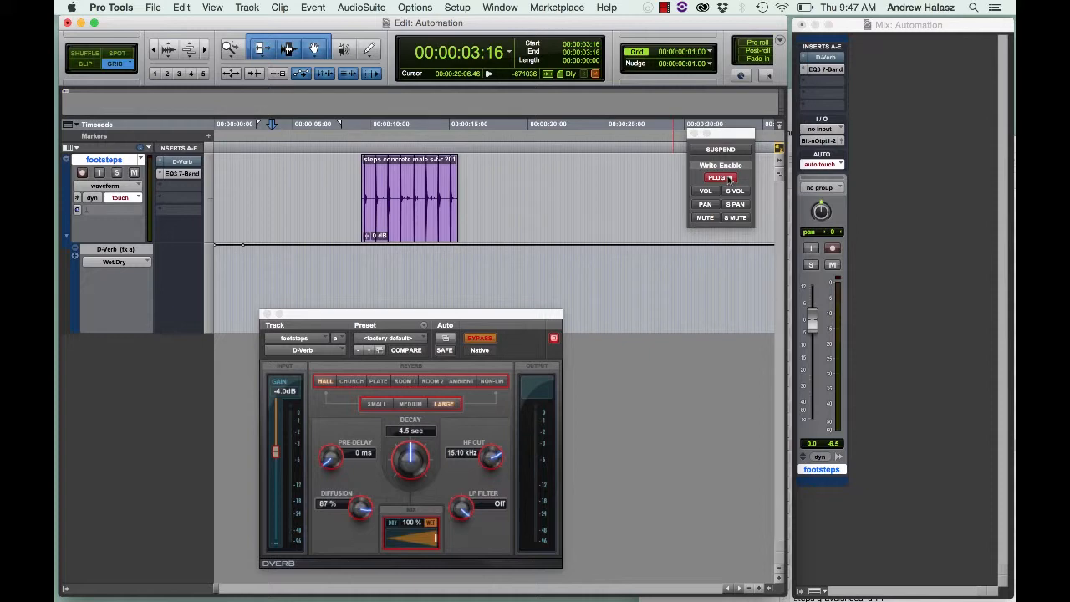
Step: During playback in touch mode, take D-Verb out of bypass and gradually sweep its wet/dry mix down to 0 % across the footsteps clip
{"action": "left_click", "coordinate": [487, 341]}
{"action": "key", "text": "space"}
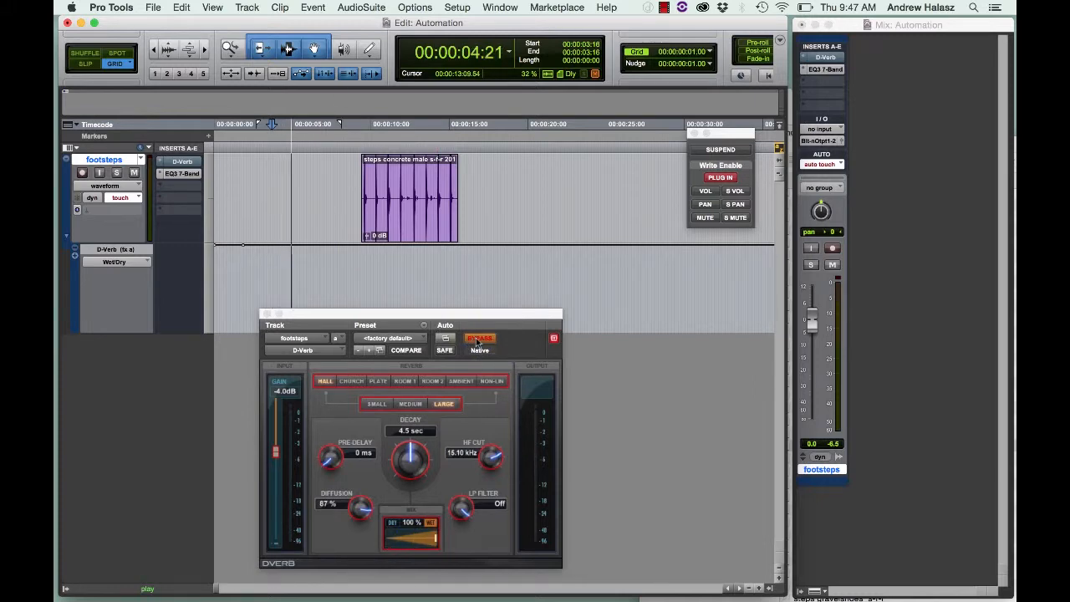
{"action": "left_click", "coordinate": [477, 340]}
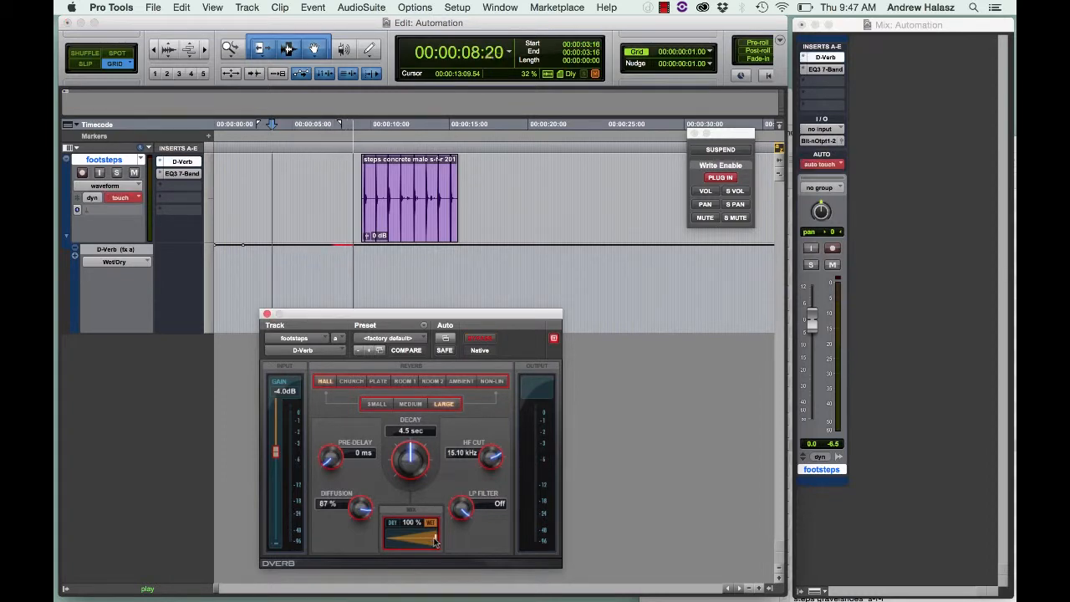
{"action": "left_click_drag", "start_coordinate": [433, 541], "coordinate": [355, 542]}
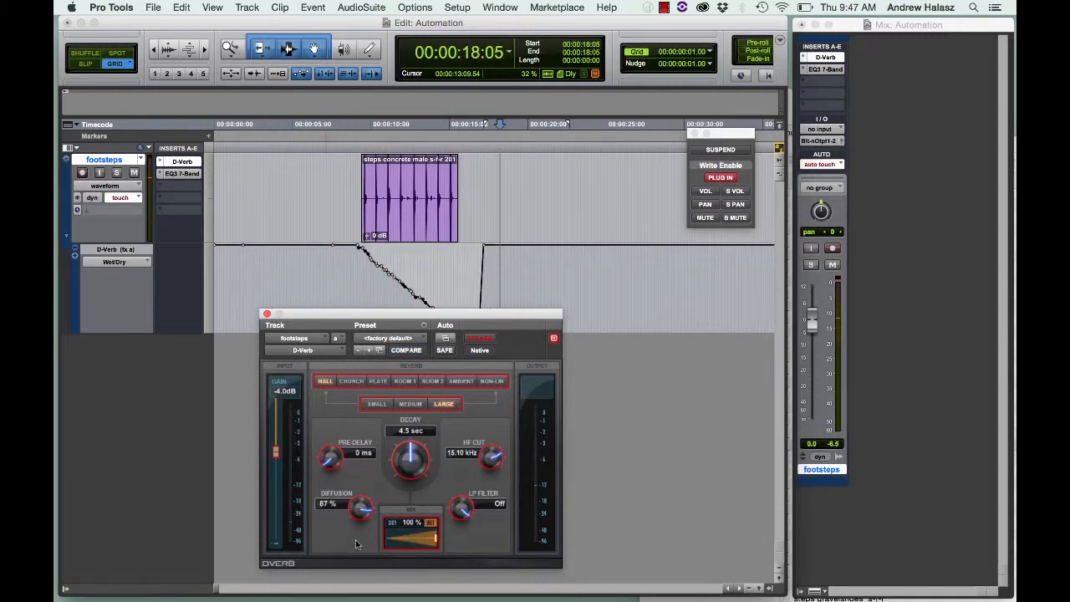
Step: Move the D-Verb window clear of the Wet/Dry lane and play back from 00:00:09:00 to check the written automation
{"action": "left_click_drag", "start_coordinate": [521, 314], "coordinate": [514, 362]}
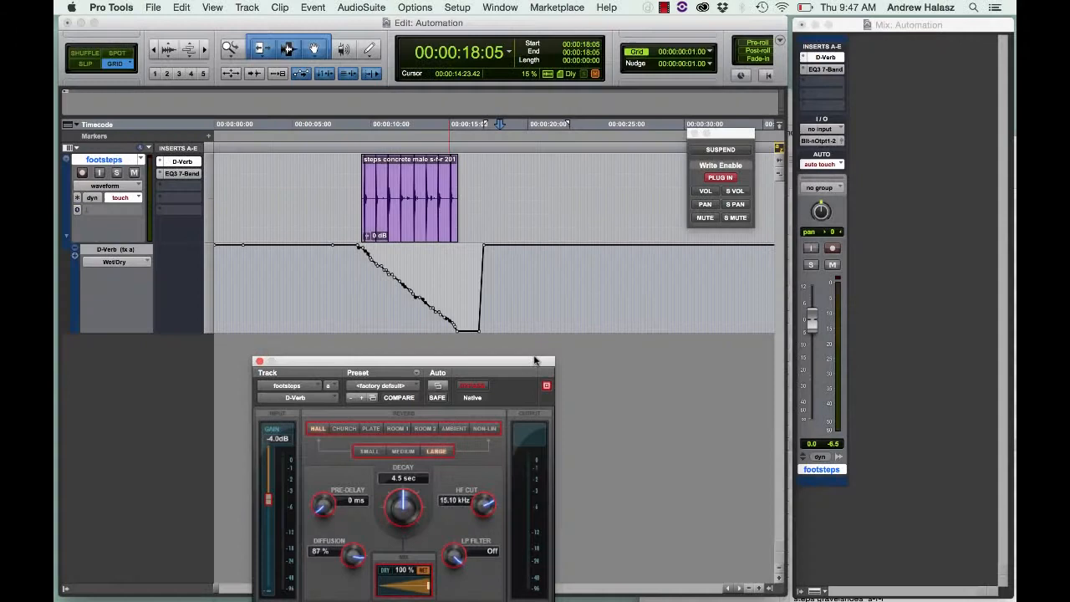
{"action": "left_click_drag", "start_coordinate": [533, 365], "coordinate": [533, 354]}
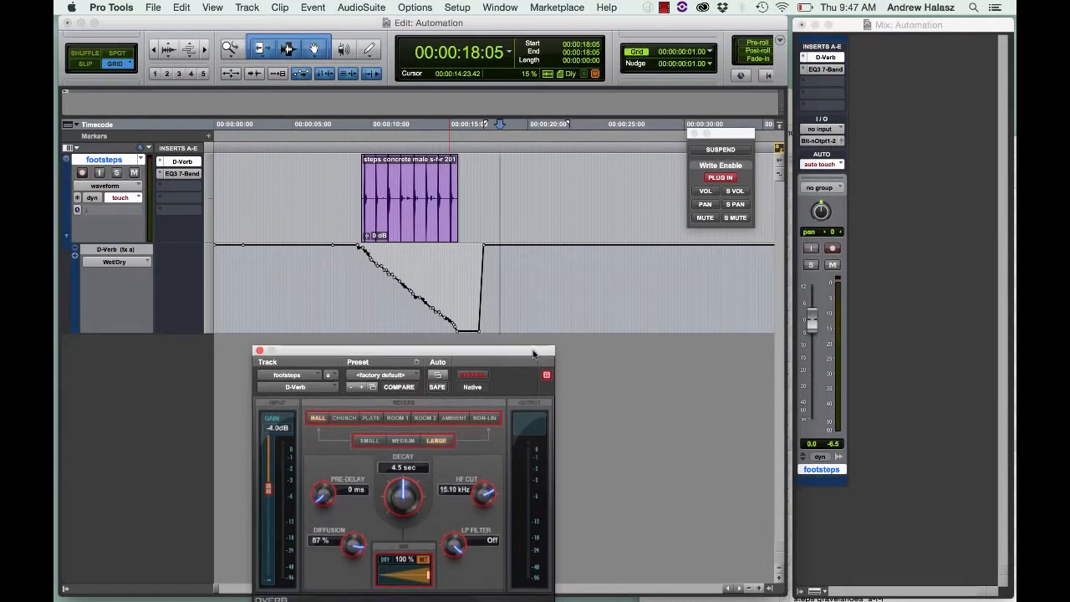
{"action": "left_click", "coordinate": [356, 281]}
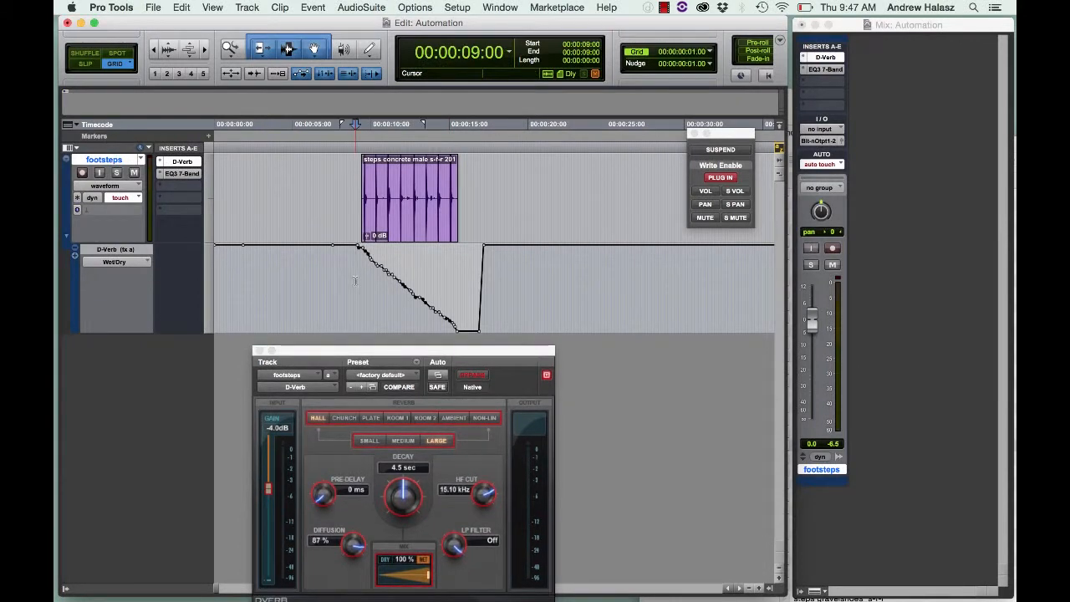
{"action": "key", "text": "space"}
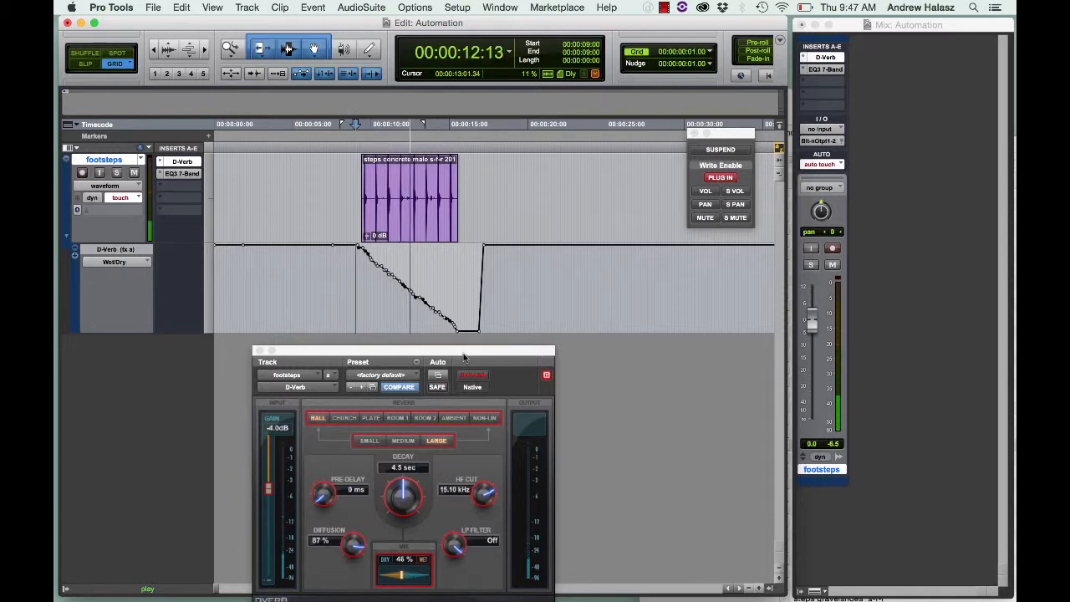
{"action": "left_click_drag", "start_coordinate": [464, 357], "coordinate": [742, 172]}
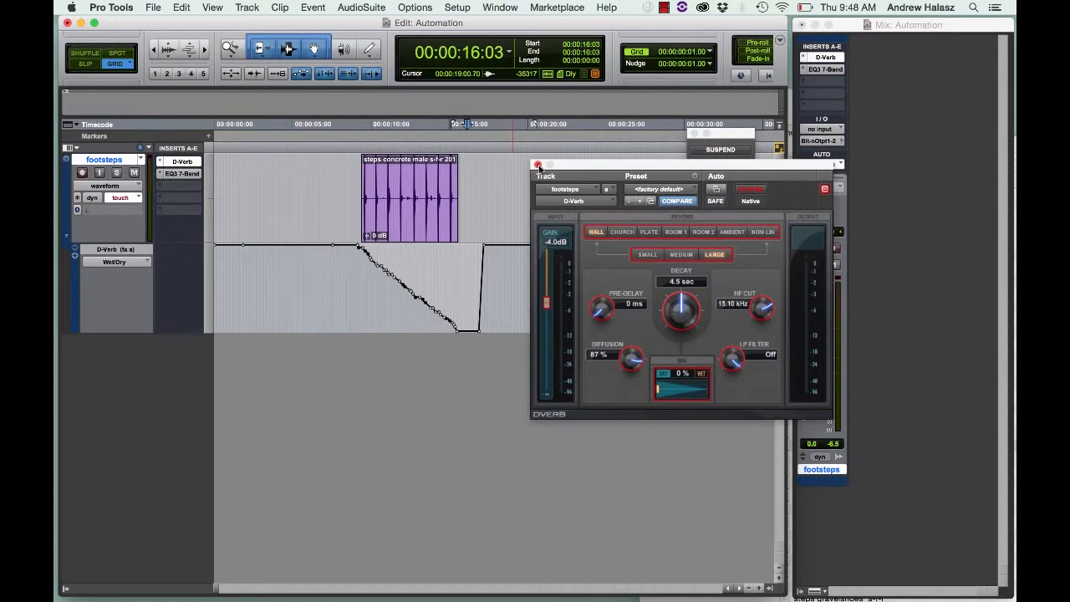
Step: Close D-Verb, open EQ3 7-Band on the footsteps track and reposition its window
{"action": "left_click", "coordinate": [538, 166]}
{"action": "left_click", "coordinate": [181, 173]}
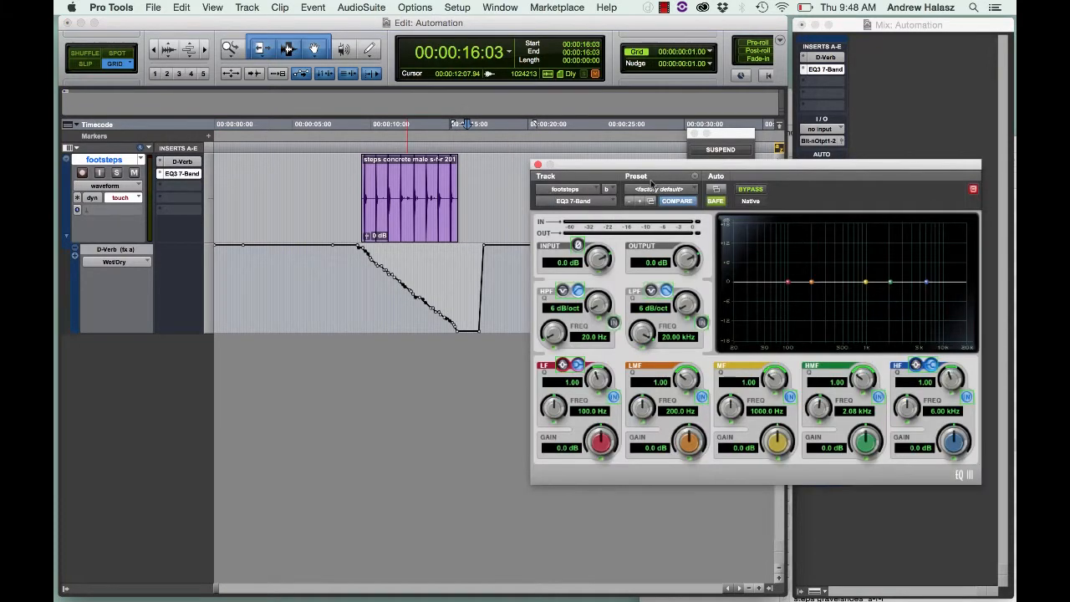
{"action": "left_click_drag", "start_coordinate": [672, 171], "coordinate": [625, 87]}
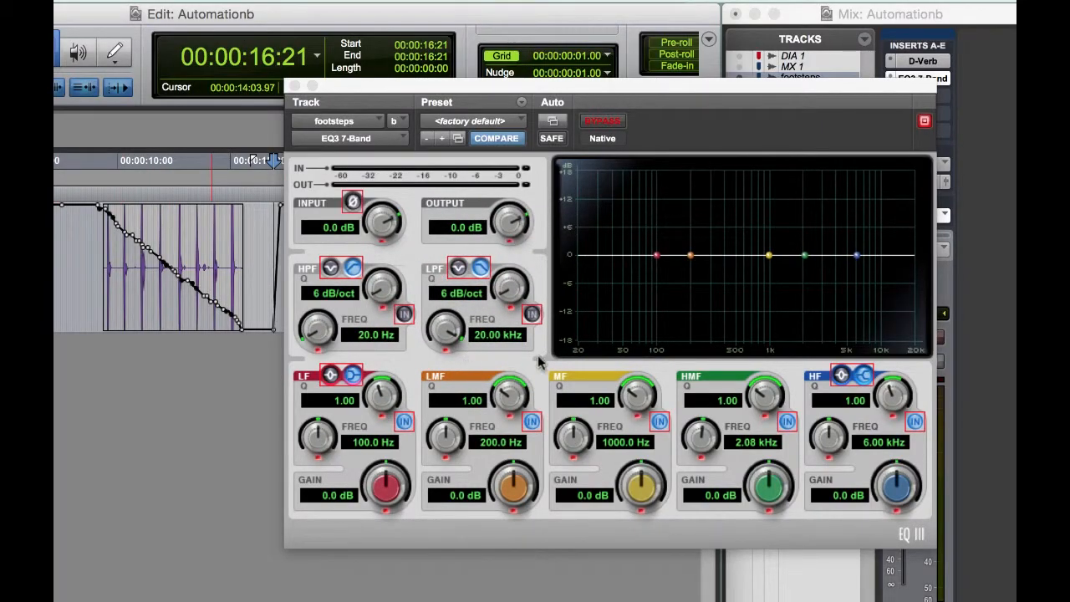
Step: Try EQ3 7-Band's low-pass filter by switching it in and sweeping its frequency down to 477.6 Hz and back to 20.00 kHz
{"action": "left_click", "coordinate": [532, 313]}
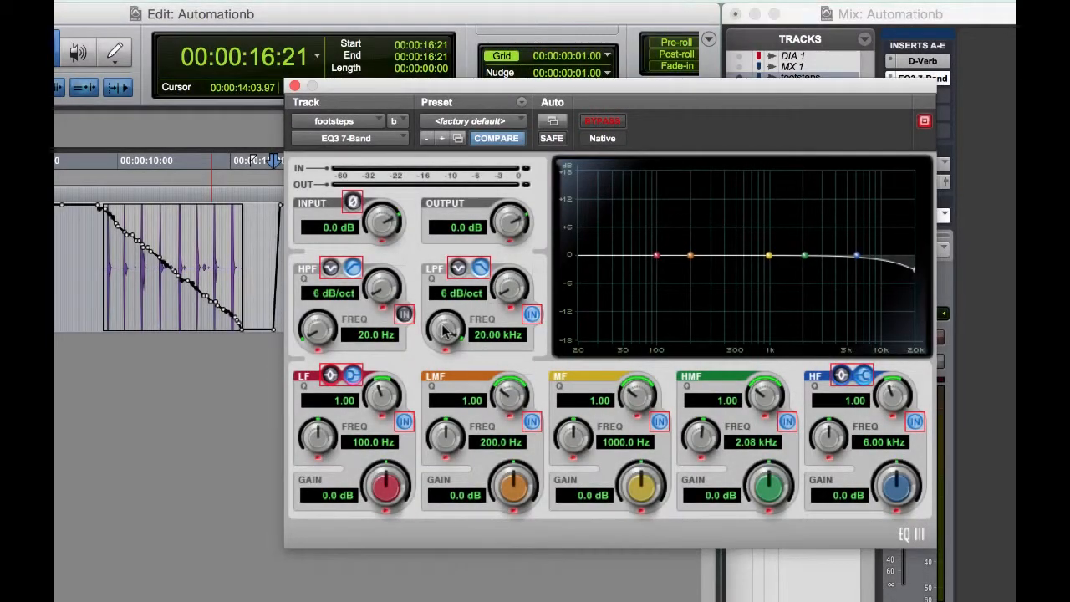
{"action": "left_click_drag", "start_coordinate": [446, 331], "coordinate": [464, 189]}
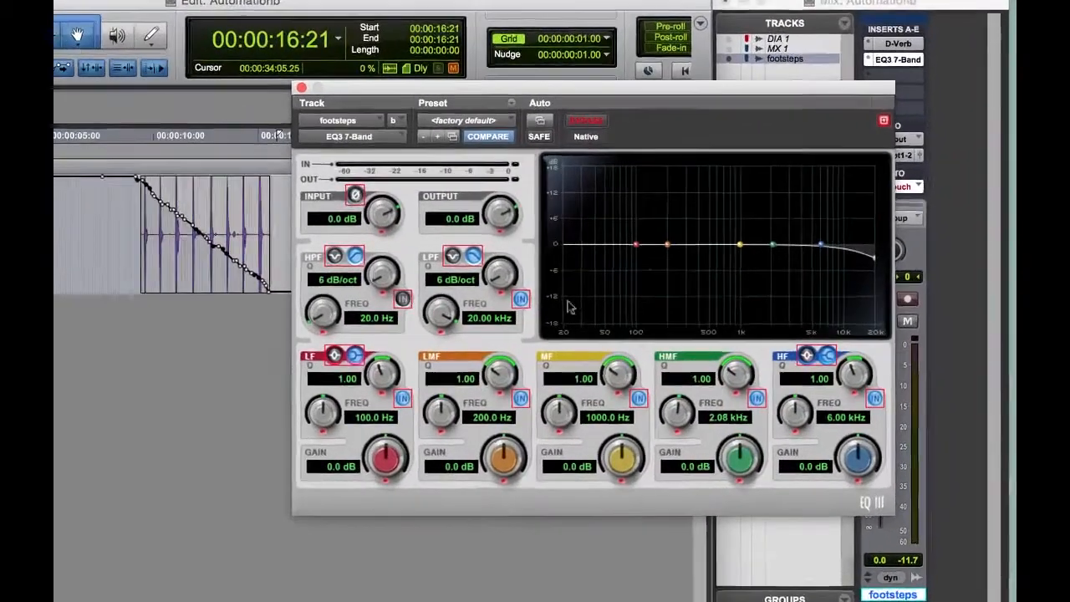
{"action": "left_click", "coordinate": [590, 270]}
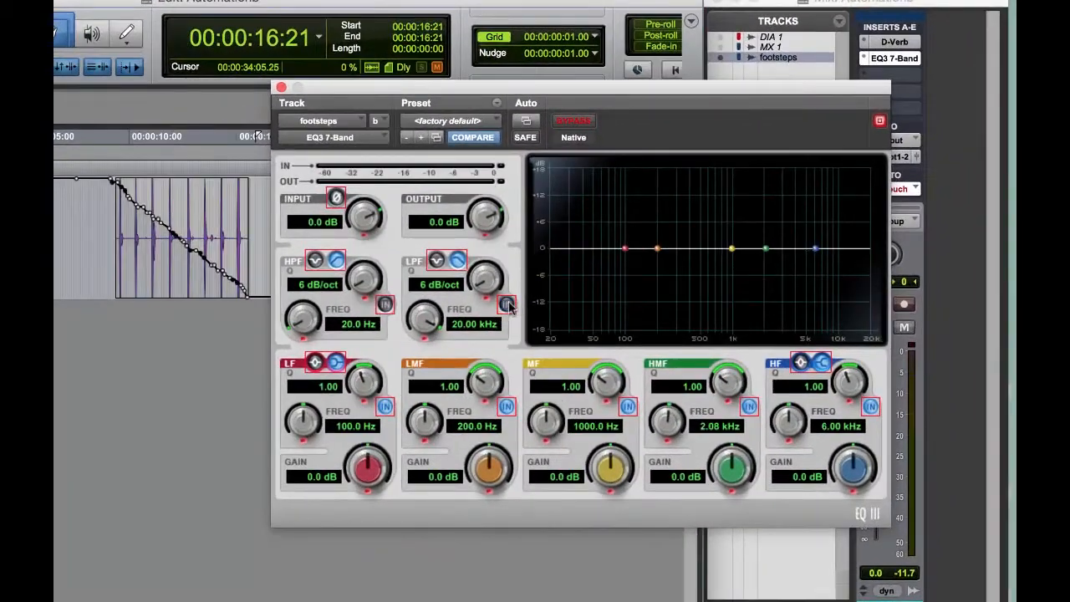
{"action": "left_click", "coordinate": [507, 305]}
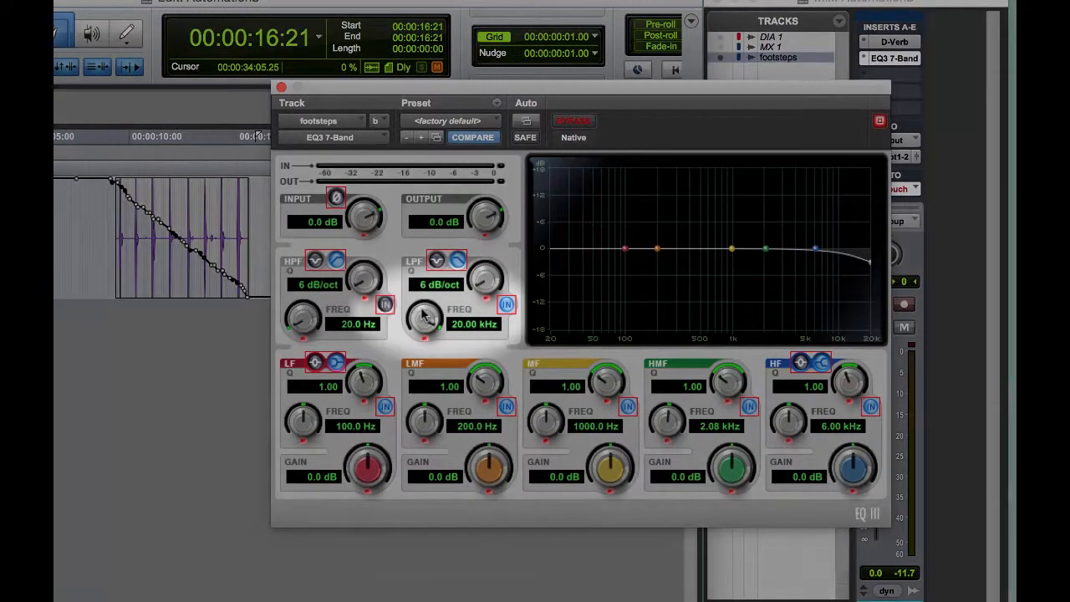
{"action": "left_click_drag", "start_coordinate": [424, 316], "coordinate": [399, 404]}
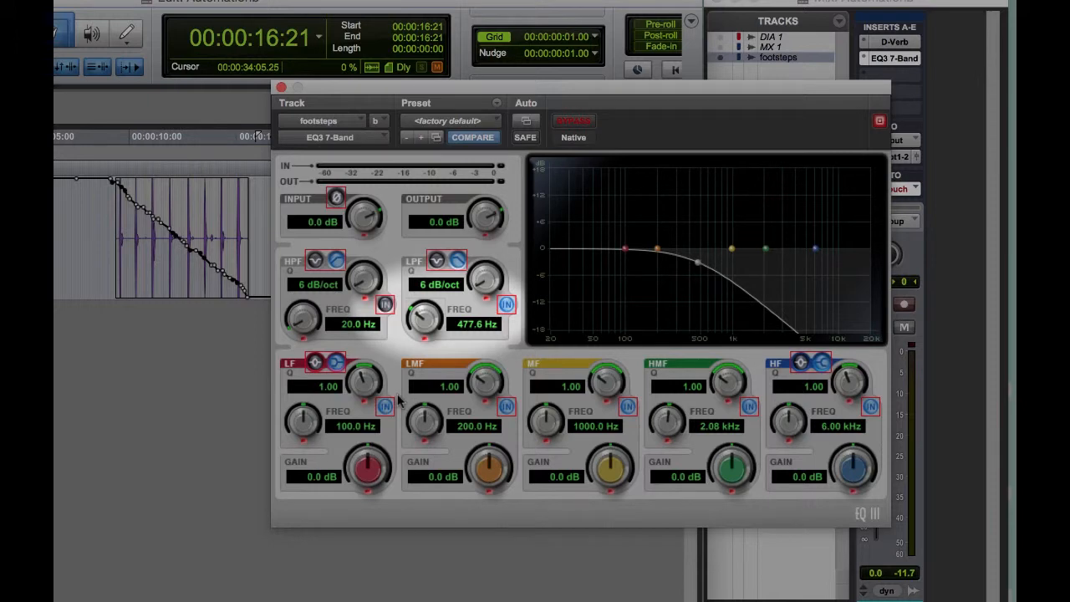
{"action": "left_click_drag", "start_coordinate": [400, 404], "coordinate": [434, 254]}
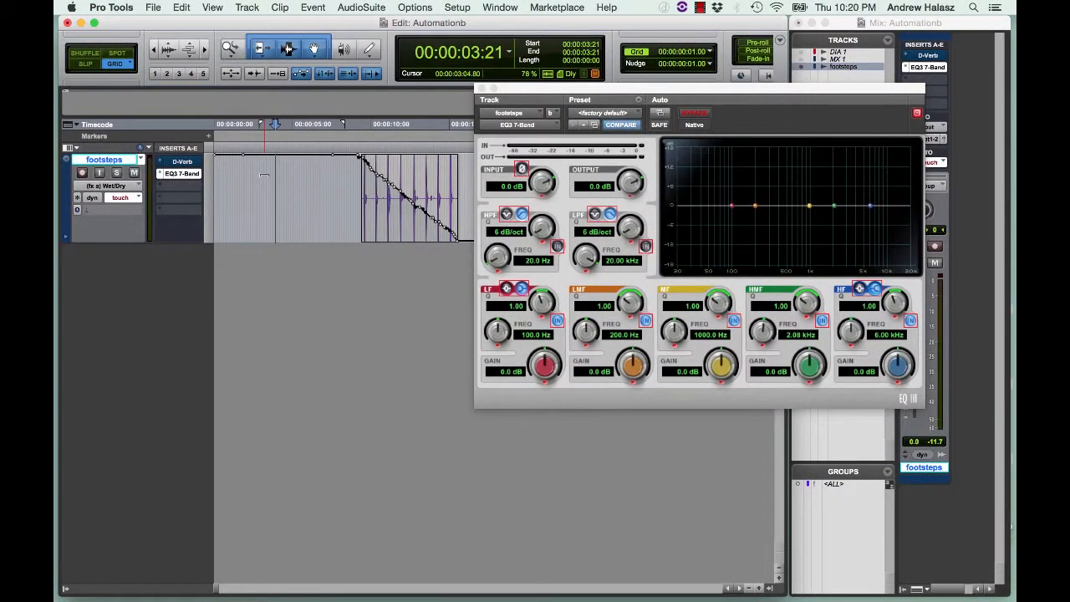
Step: Move the EQ3 7-Band window lower over the timeline and display the Automation window
{"action": "left_click_drag", "start_coordinate": [536, 98], "coordinate": [457, 212]}
{"action": "key", "text": "super+4"}
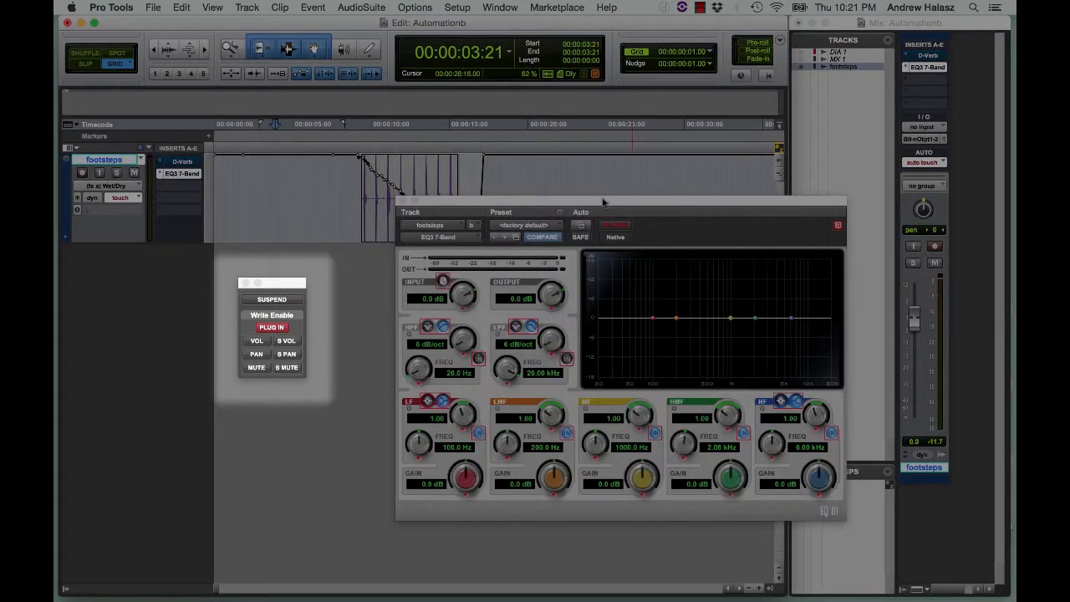
Step: Raise the EQ3 7-Band window and write a touch pass switching the low-pass filter in and sweeping its frequency down and back to 20.00 kHz
{"action": "left_click_drag", "start_coordinate": [603, 203], "coordinate": [664, 91]}
{"action": "key", "text": "space"}
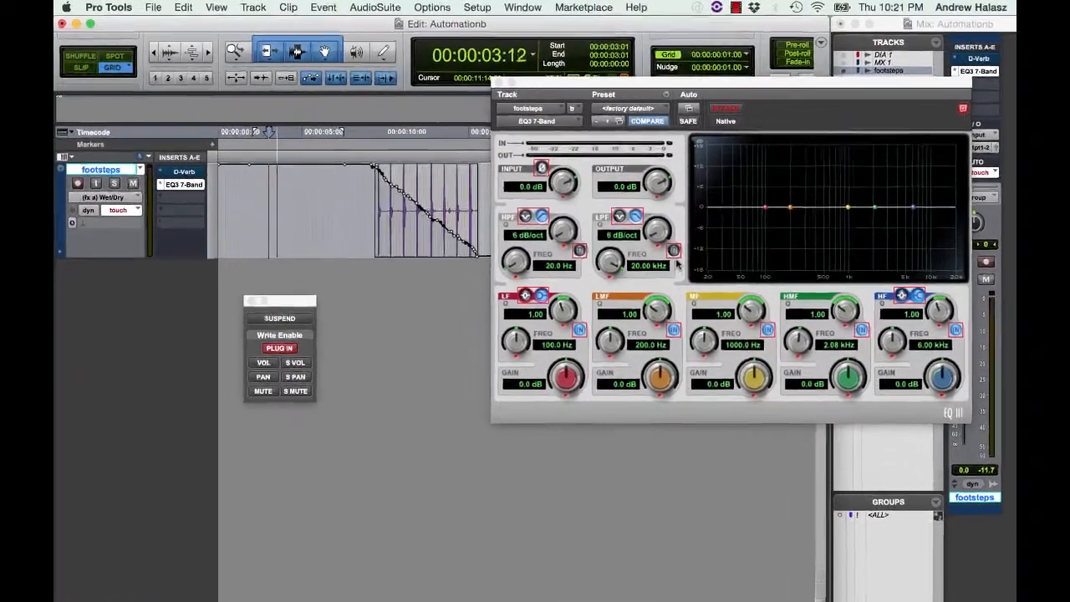
{"action": "left_click", "coordinate": [674, 251]}
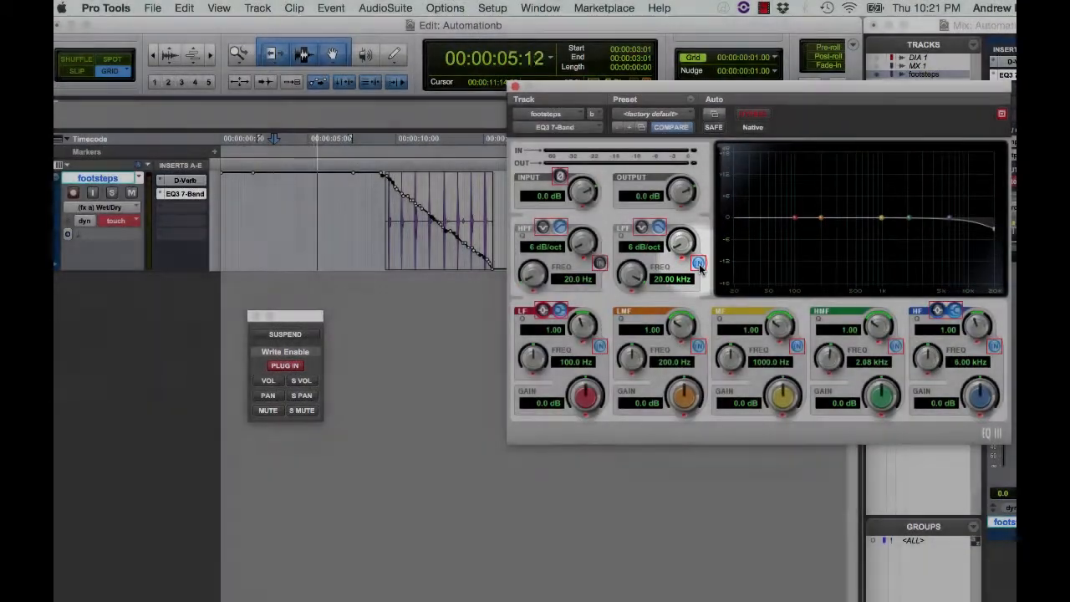
{"action": "mouse_move", "coordinate": [633, 275]}
{"action": "left_mouse_down"}
{"action": "mouse_move", "coordinate": [591, 409]}
{"action": "mouse_move", "coordinate": [614, 301]}
{"action": "mouse_move", "coordinate": [642, 293]}
{"action": "left_mouse_up"}
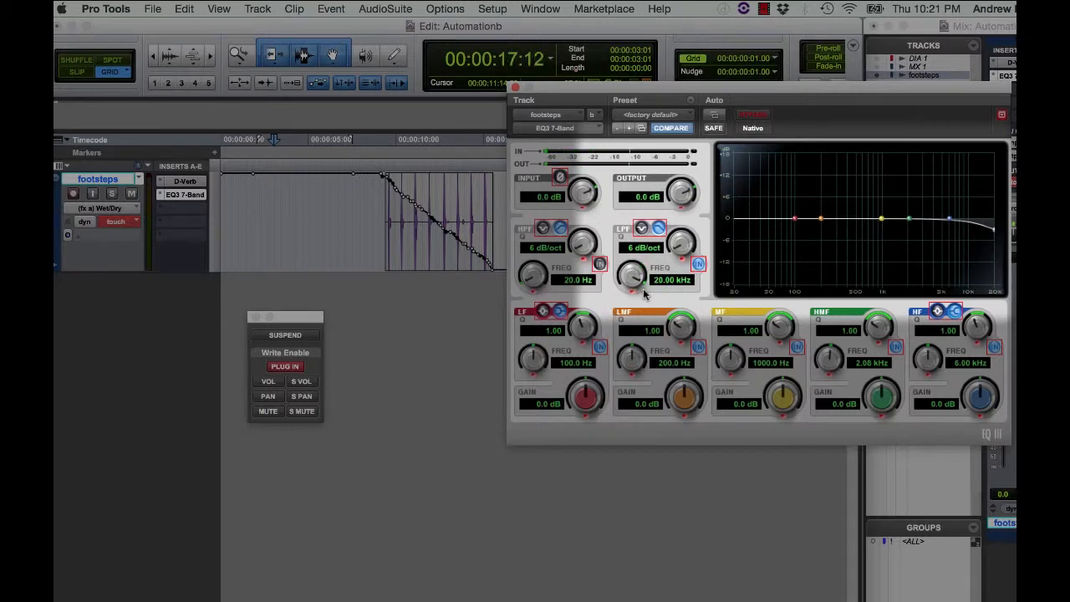
{"action": "key", "text": "space"}
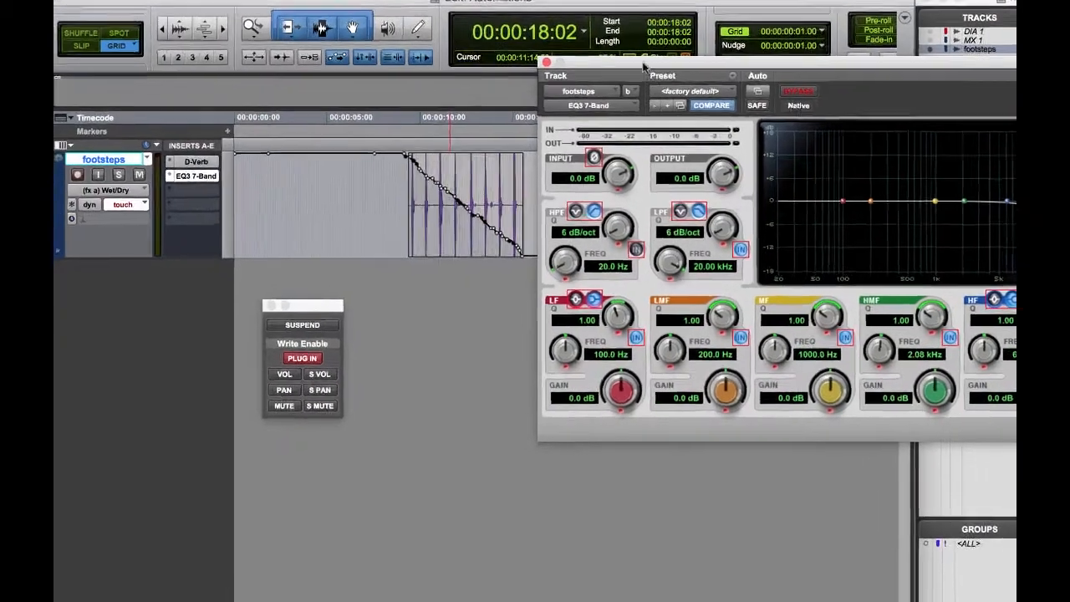
Step: Reveal the footsteps track's automation lane, make it taller, and move the EQ3 7-Band and Automation windows clear of it
{"action": "left_click_drag", "start_coordinate": [644, 67], "coordinate": [762, 40]}
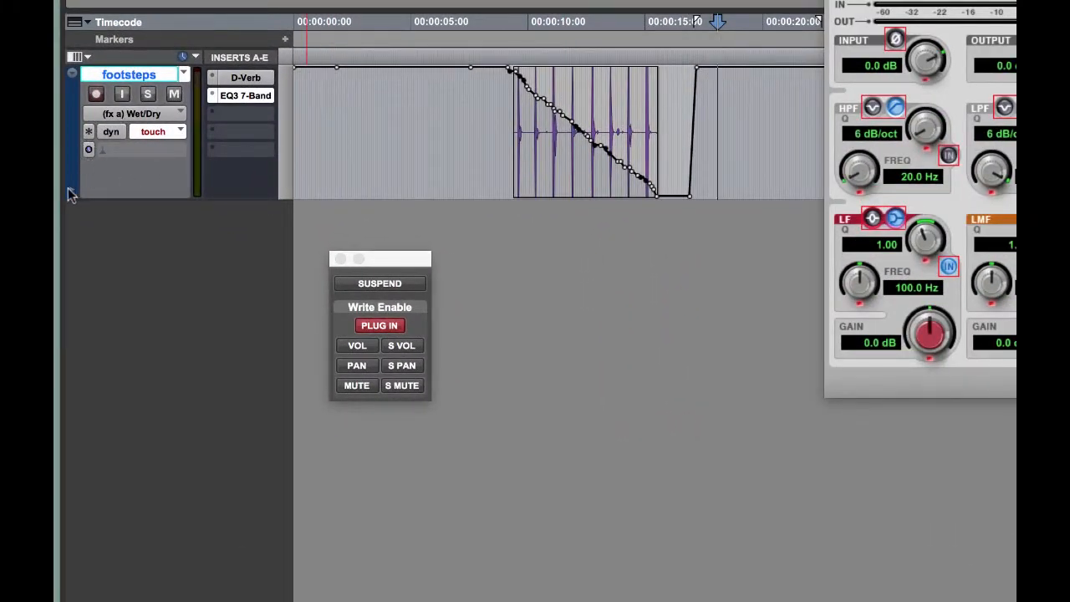
{"action": "left_click", "coordinate": [71, 191]}
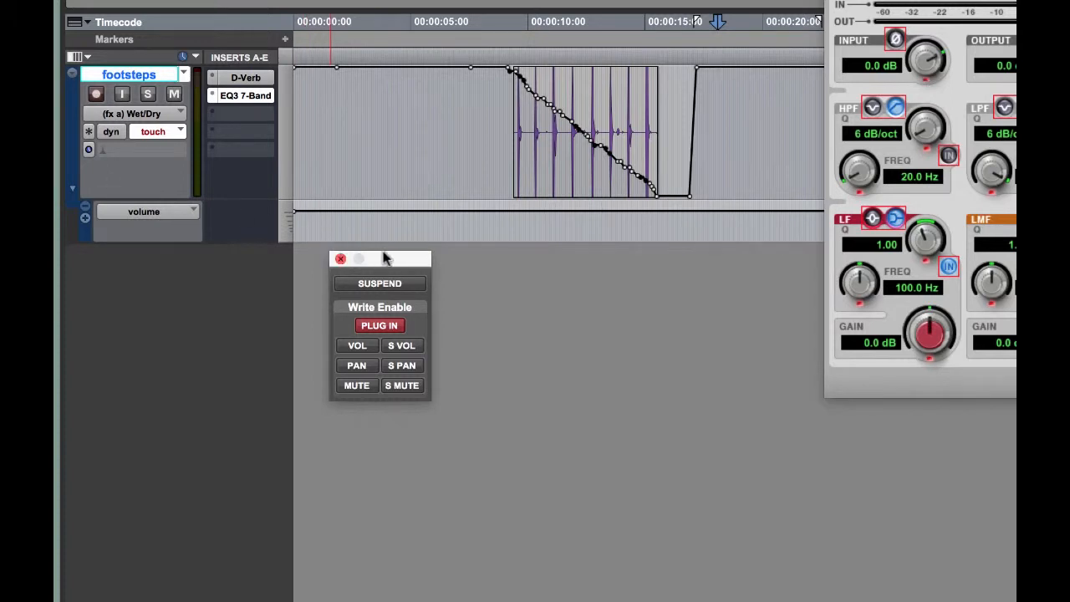
{"action": "left_click_drag", "start_coordinate": [382, 256], "coordinate": [244, 389]}
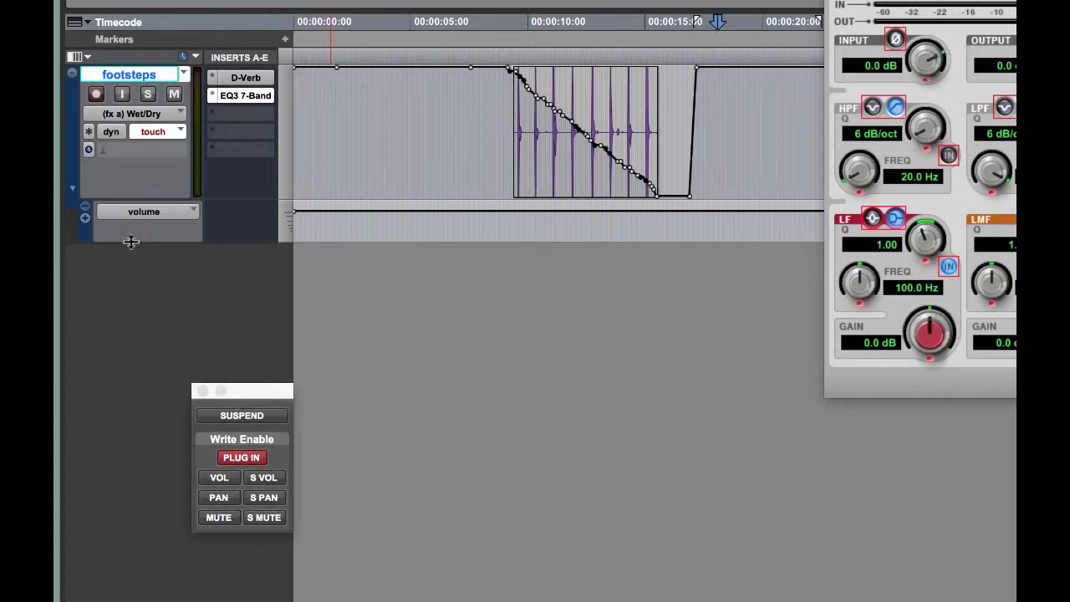
{"action": "left_click_drag", "start_coordinate": [131, 251], "coordinate": [123, 317]}
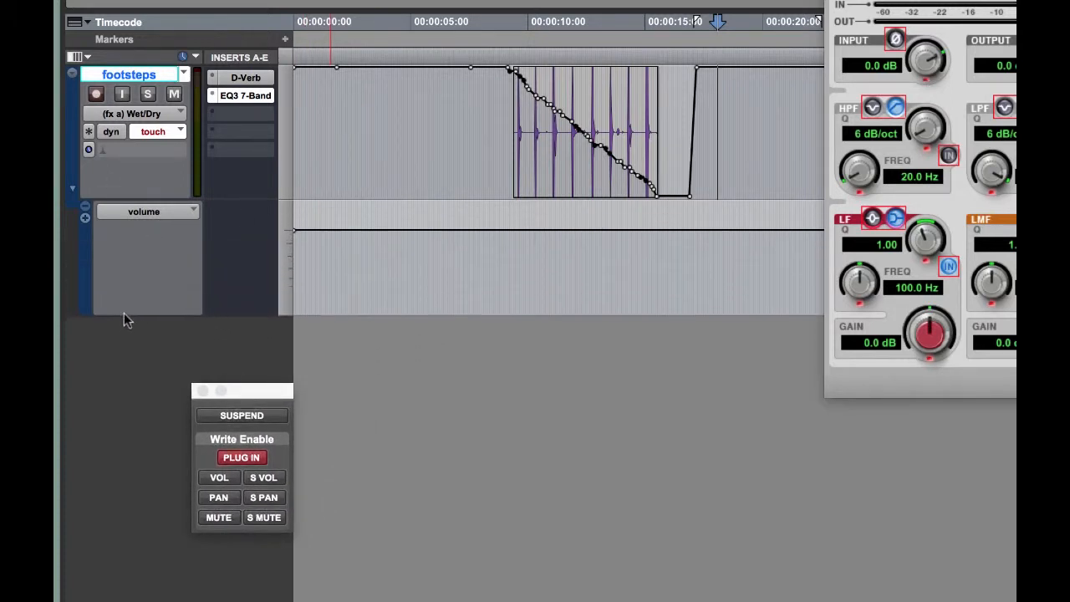
Step: Set the revealed automation lane to display EQ3 7-Band's Low-Pass Freq
{"action": "left_click", "coordinate": [149, 216]}
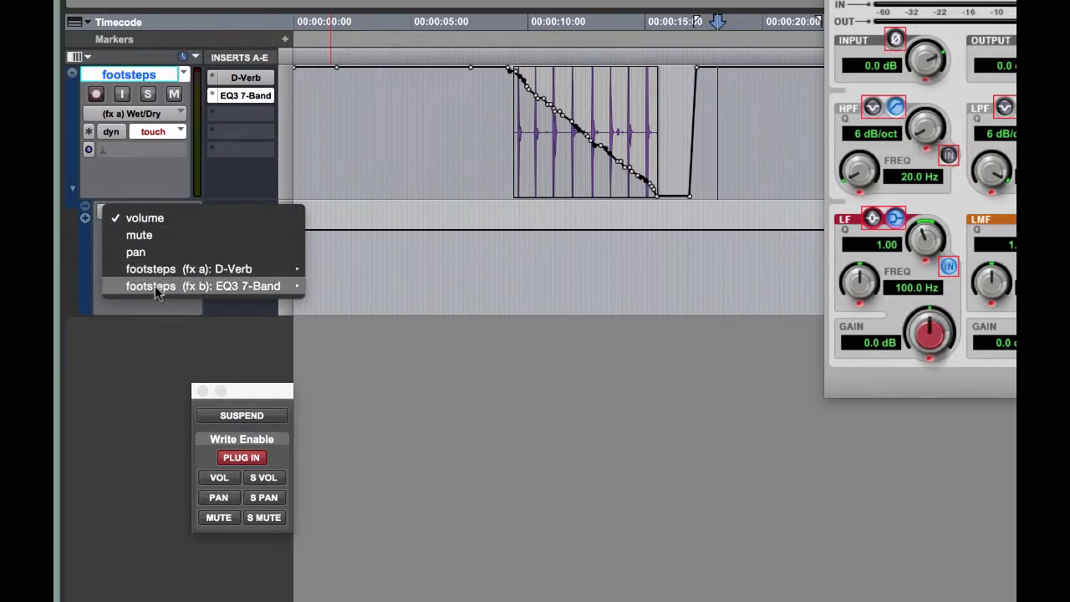
{"action": "mouse_move", "coordinate": [155, 288]}
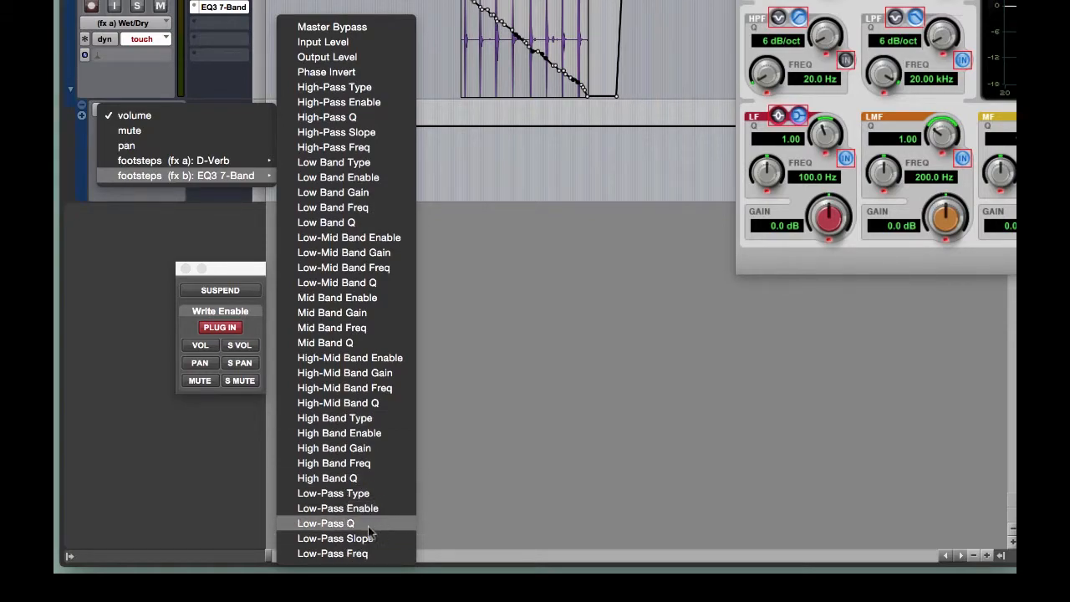
{"action": "left_click", "coordinate": [365, 553]}
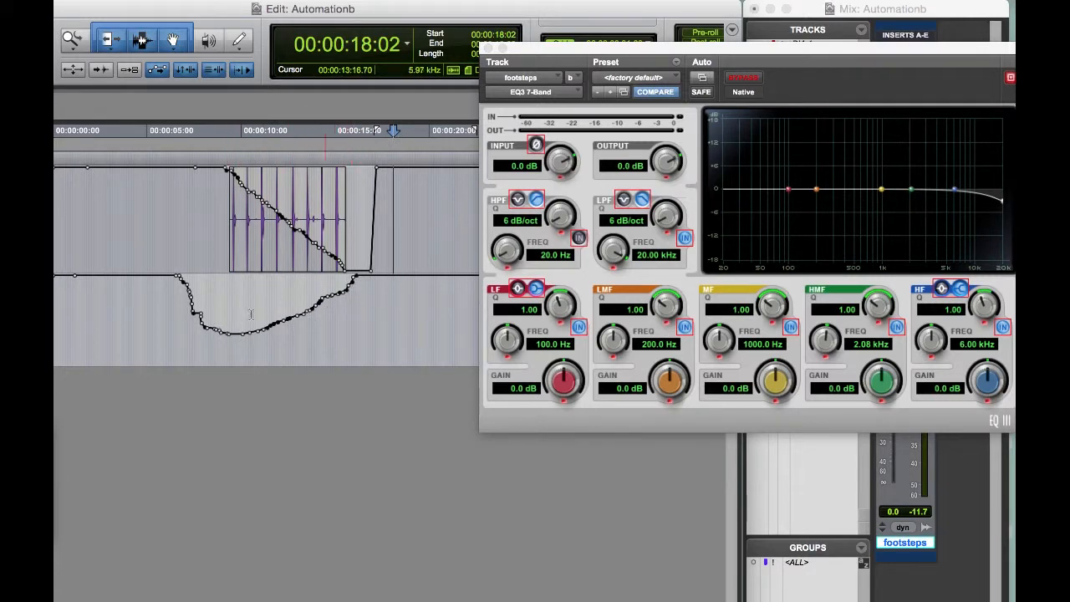
Step: Spot-check the Low-Pass Freq curve at several timeline positions up to 00:00:09:01, keeping the EQ3 7-Band window in view for comparison
{"action": "left_click", "coordinate": [85, 314]}
{"action": "left_click_drag", "start_coordinate": [919, 54], "coordinate": [823, 58]}
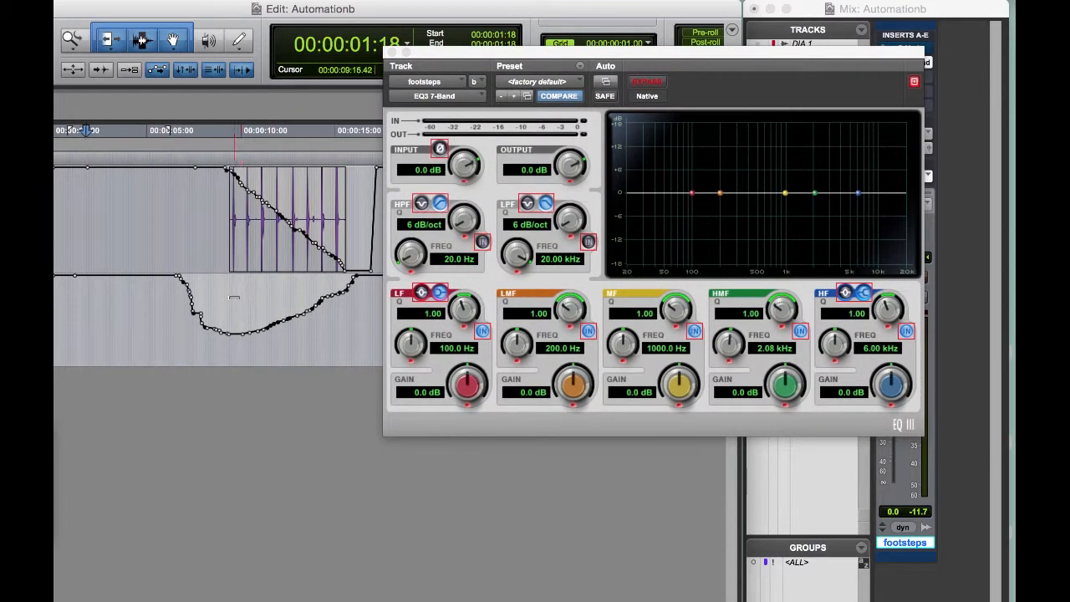
{"action": "left_click", "coordinate": [104, 313]}
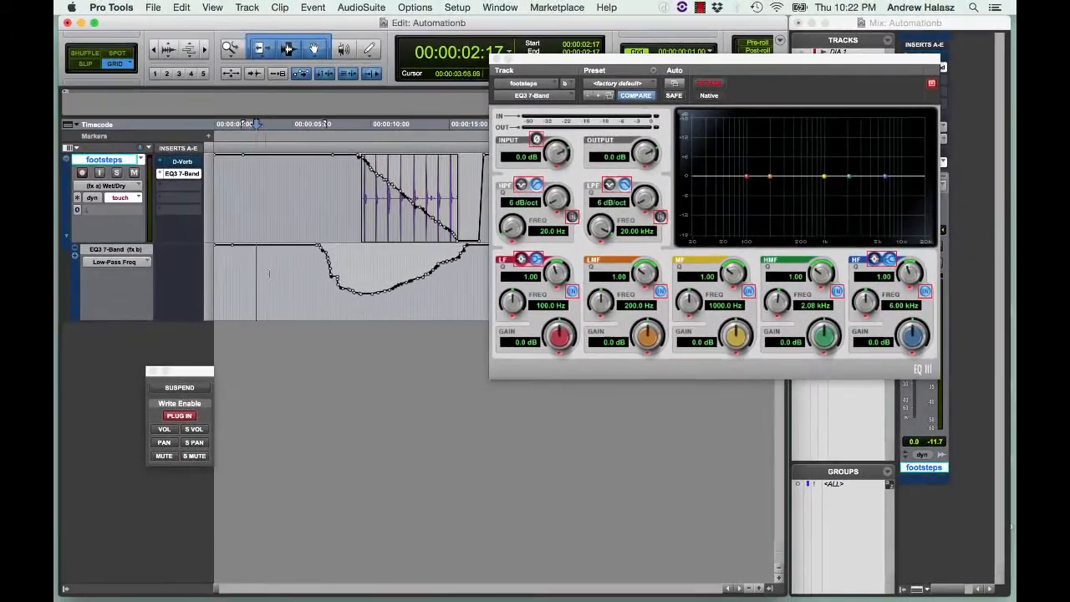
{"action": "left_click", "coordinate": [126, 309]}
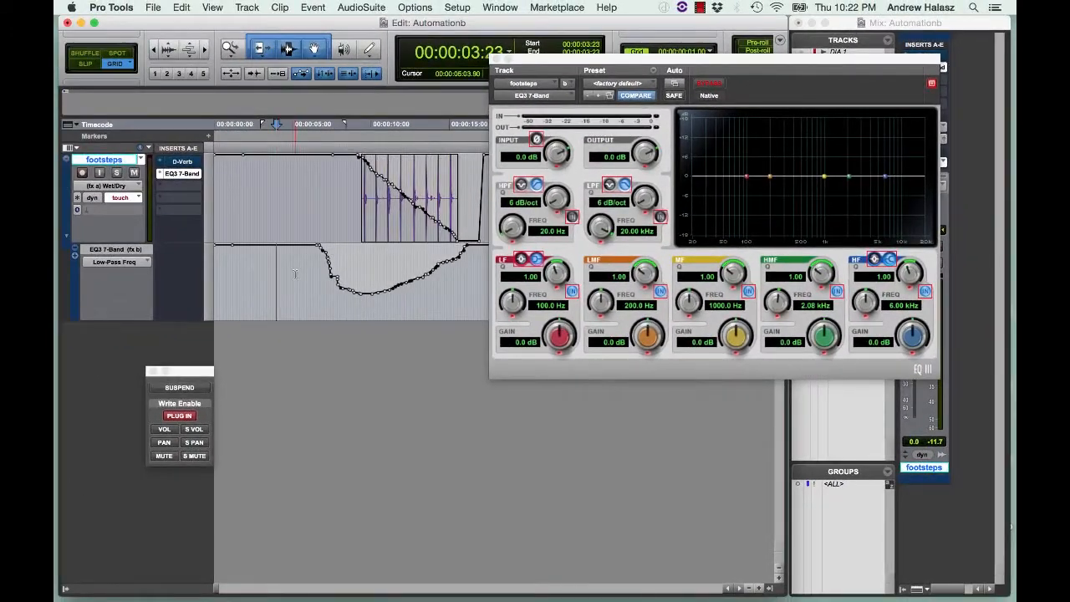
{"action": "left_click", "coordinate": [294, 273]}
{"action": "left_click", "coordinate": [300, 275]}
{"action": "left_click", "coordinate": [269, 270]}
{"action": "left_click", "coordinate": [260, 270]}
{"action": "left_click", "coordinate": [302, 267]}
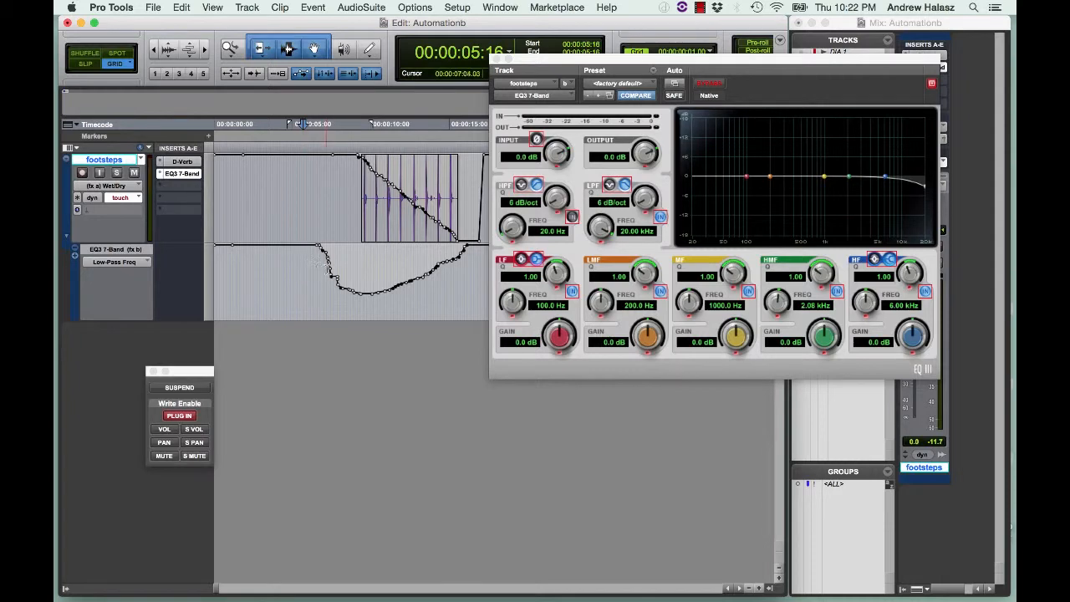
{"action": "left_click", "coordinate": [329, 277]}
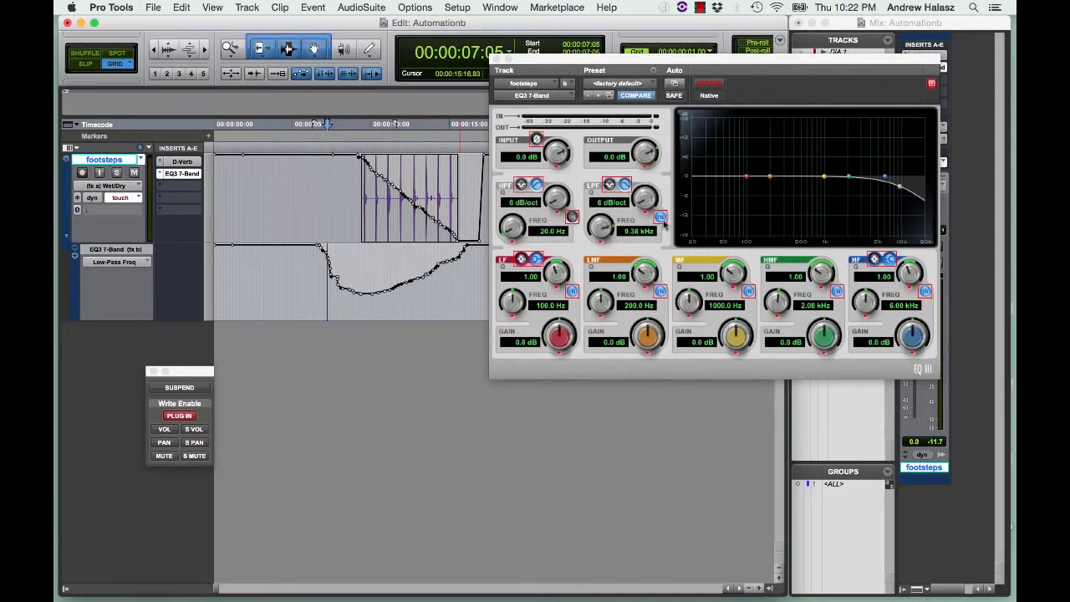
{"action": "key", "text": "space"}
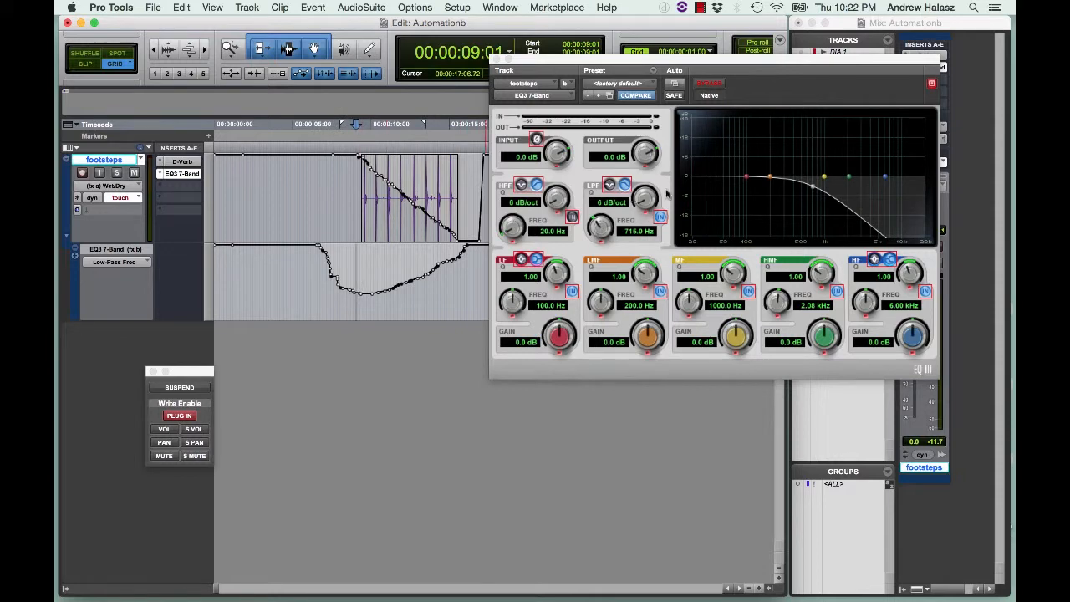
Step: Add a second, taller automation lane under Low-Pass Freq and set it to EQ3 7-Band's Low-Pass Enable
{"action": "left_click", "coordinate": [75, 257]}
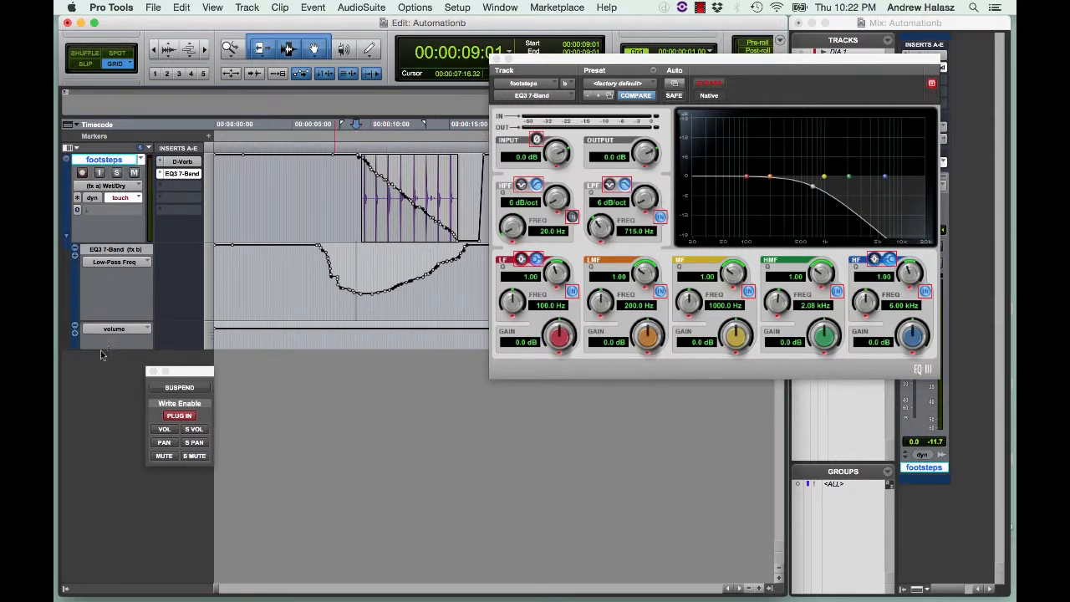
{"action": "left_click_drag", "start_coordinate": [100, 350], "coordinate": [101, 391]}
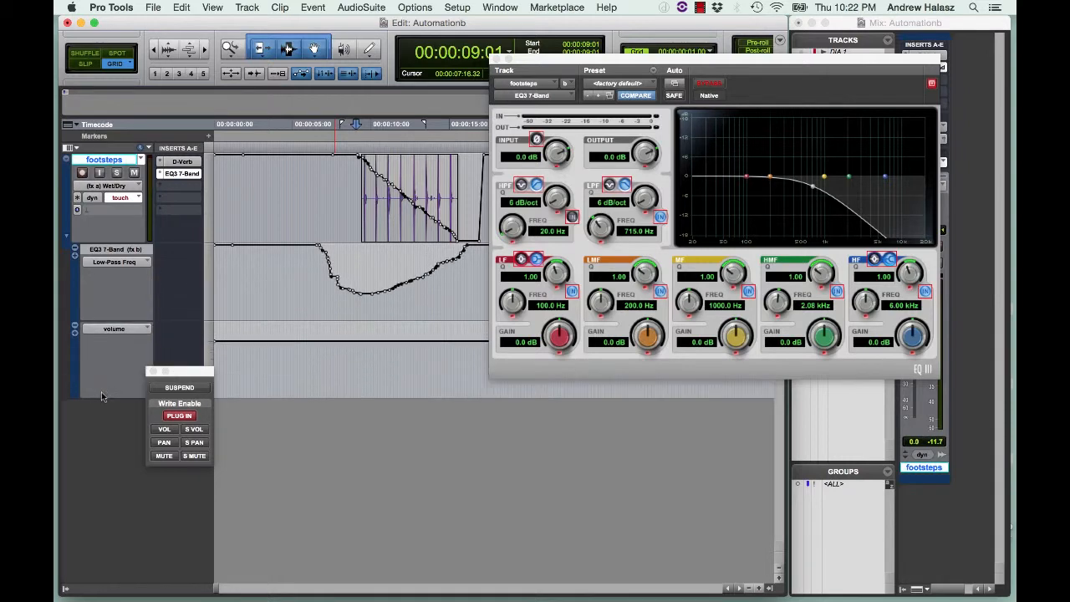
{"action": "left_click", "coordinate": [115, 329]}
{"action": "mouse_move", "coordinate": [192, 378]}
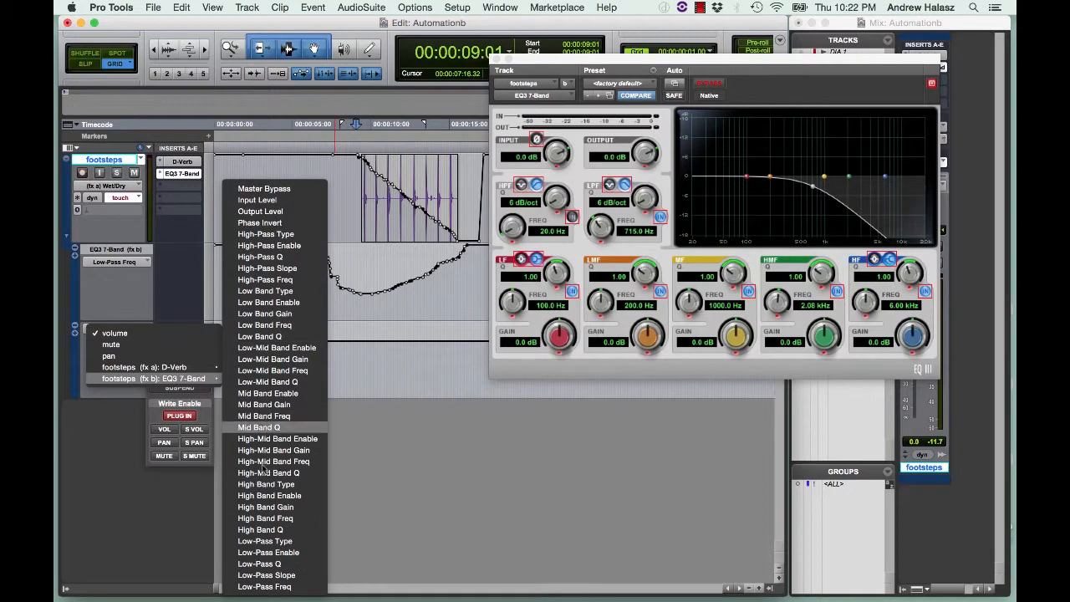
{"action": "left_click", "coordinate": [269, 552]}
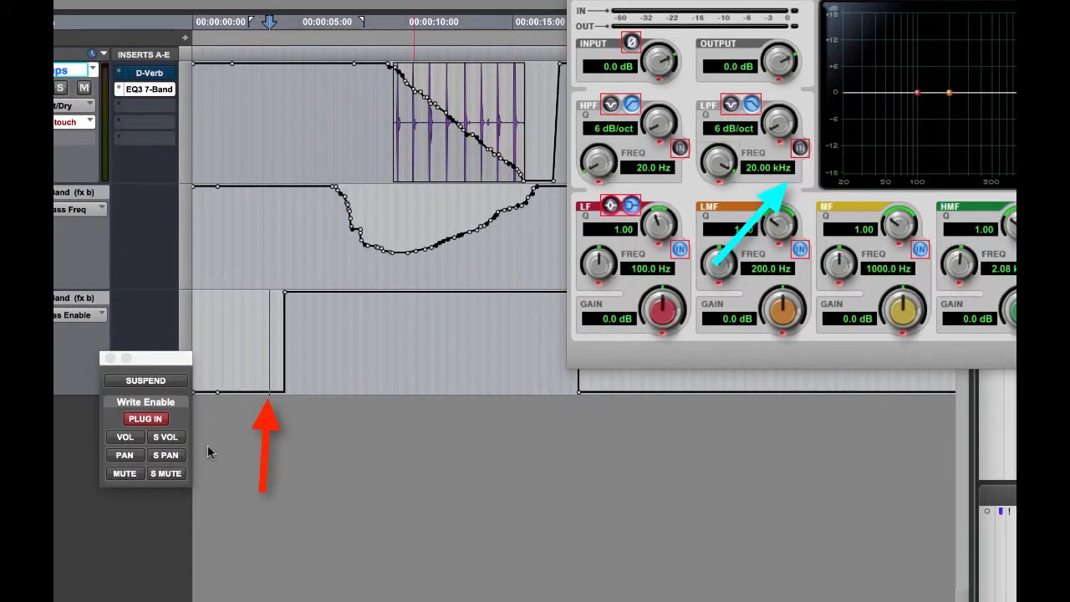
Step: Compare the low-pass filter's in/out state with the Low-Pass Enable lane on both sides of its first switch point
{"action": "left_click", "coordinate": [291, 325]}
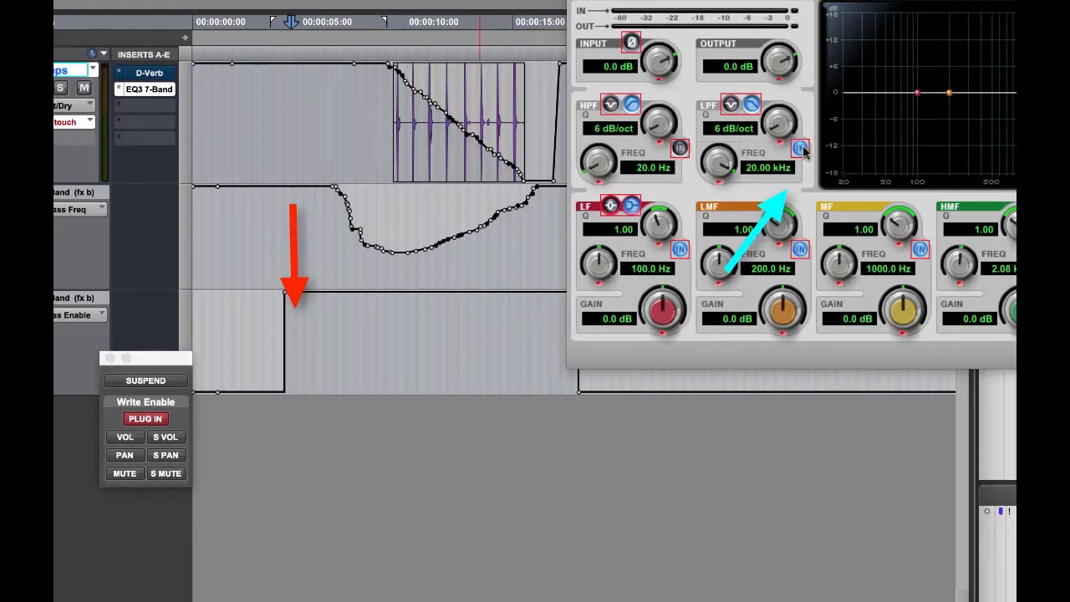
{"action": "left_click", "coordinate": [244, 254]}
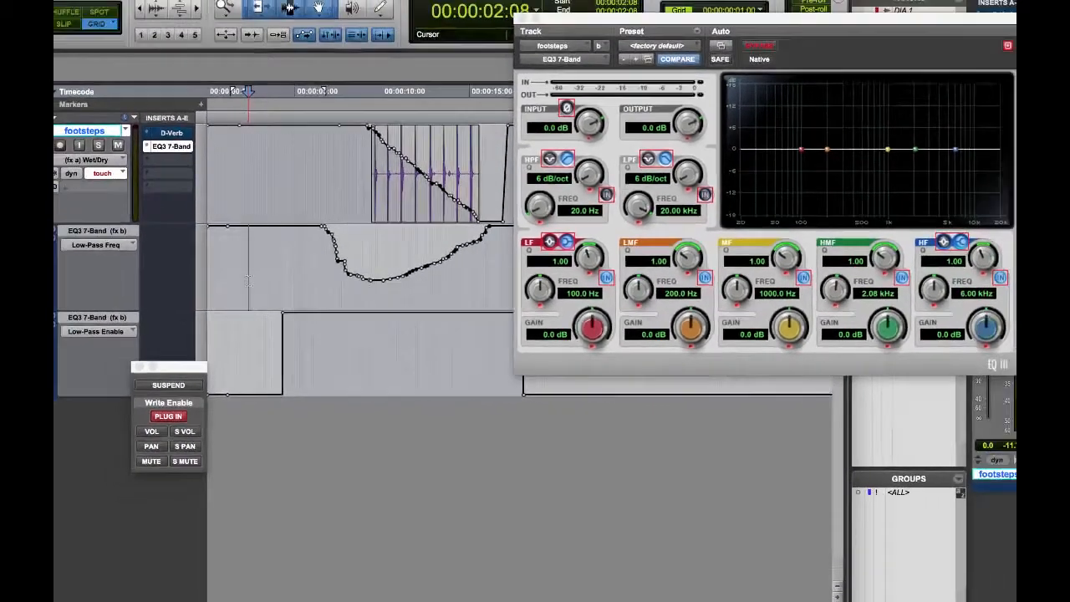
Step: From 00:00:00:04, write a new touch pass switching the low-pass filter in earlier and sweeping its frequency down and back to 20.00 kHz
{"action": "left_click", "coordinate": [219, 322]}
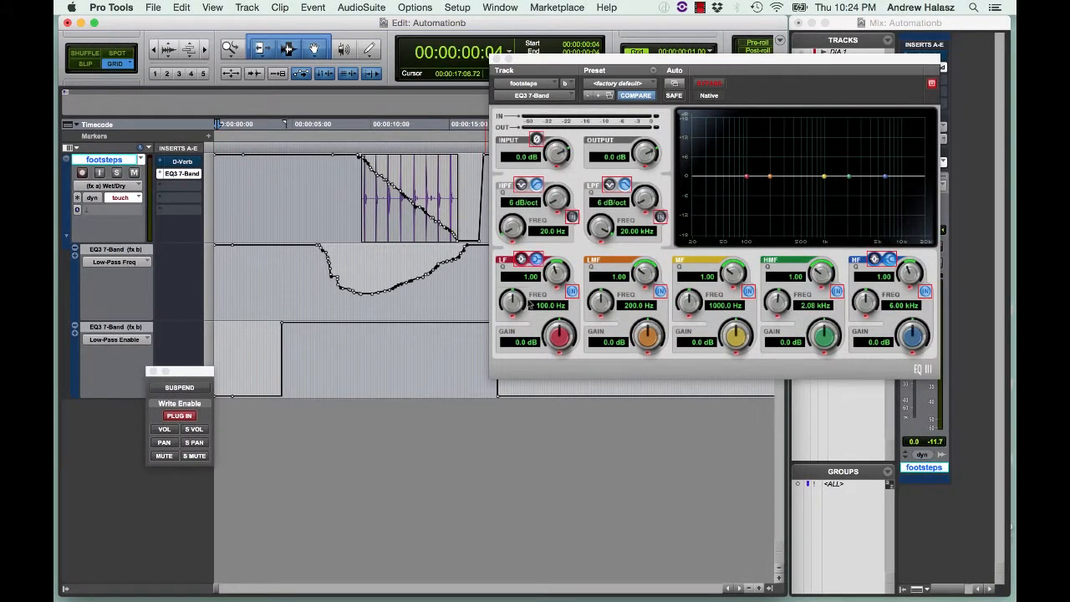
{"action": "key", "text": "space"}
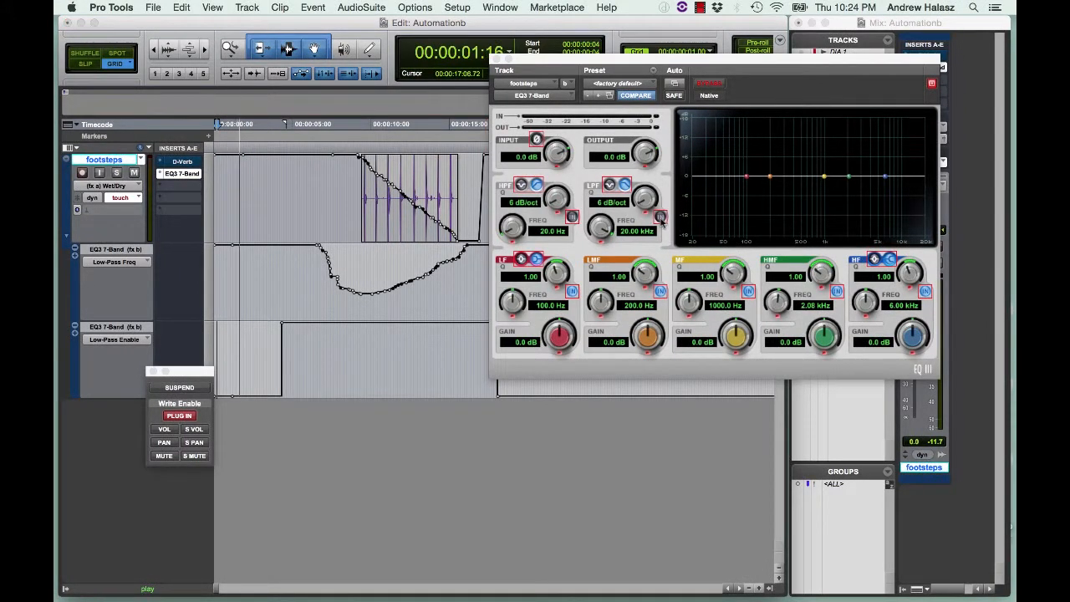
{"action": "left_click", "coordinate": [660, 217]}
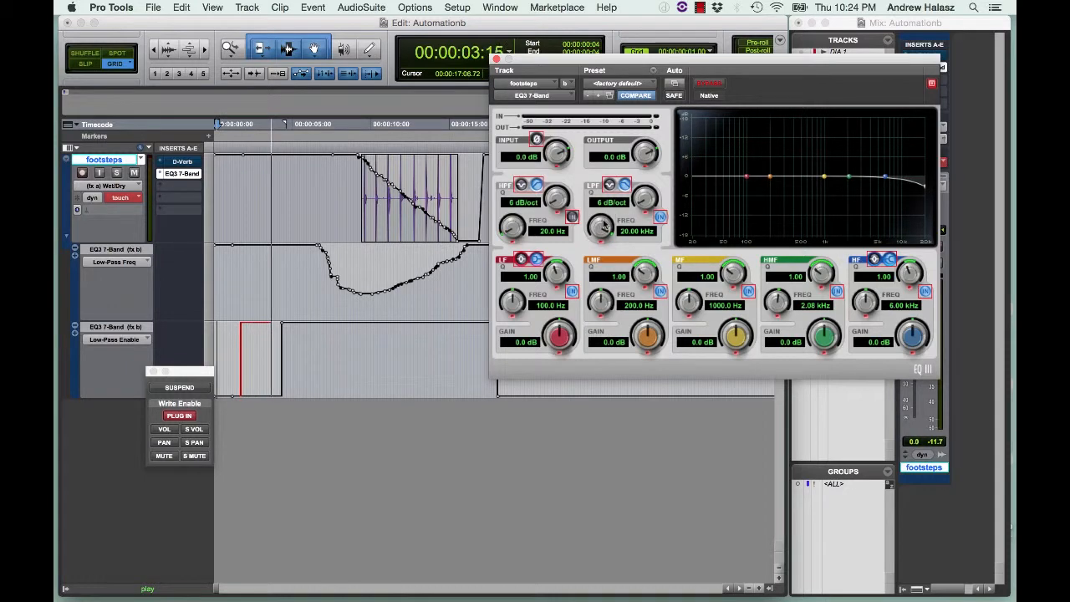
{"action": "left_click_drag", "start_coordinate": [602, 225], "coordinate": [617, 186]}
{"action": "key", "text": "space"}
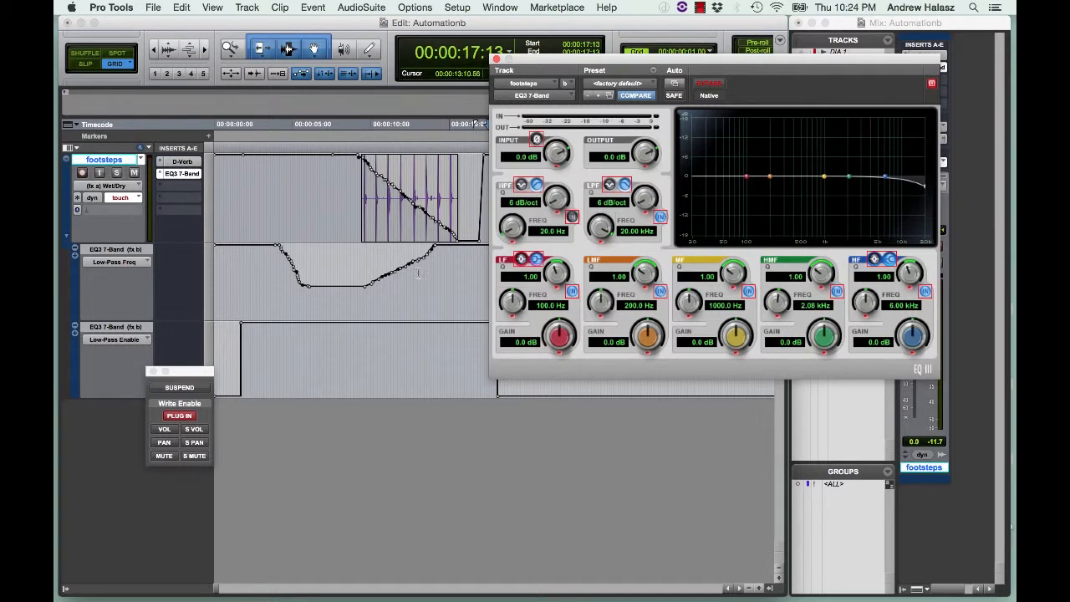
Step: Play back from 00:00:08:21 to check the rewritten low-pass frequency automation against the footsteps clip
{"action": "left_click", "coordinate": [352, 317]}
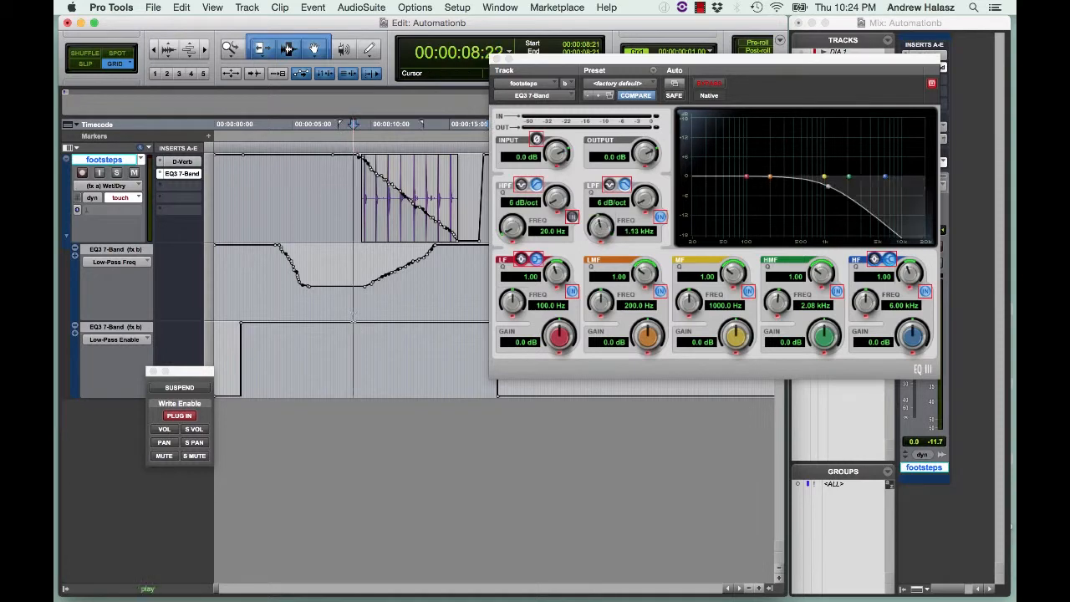
{"action": "key", "text": "space"}
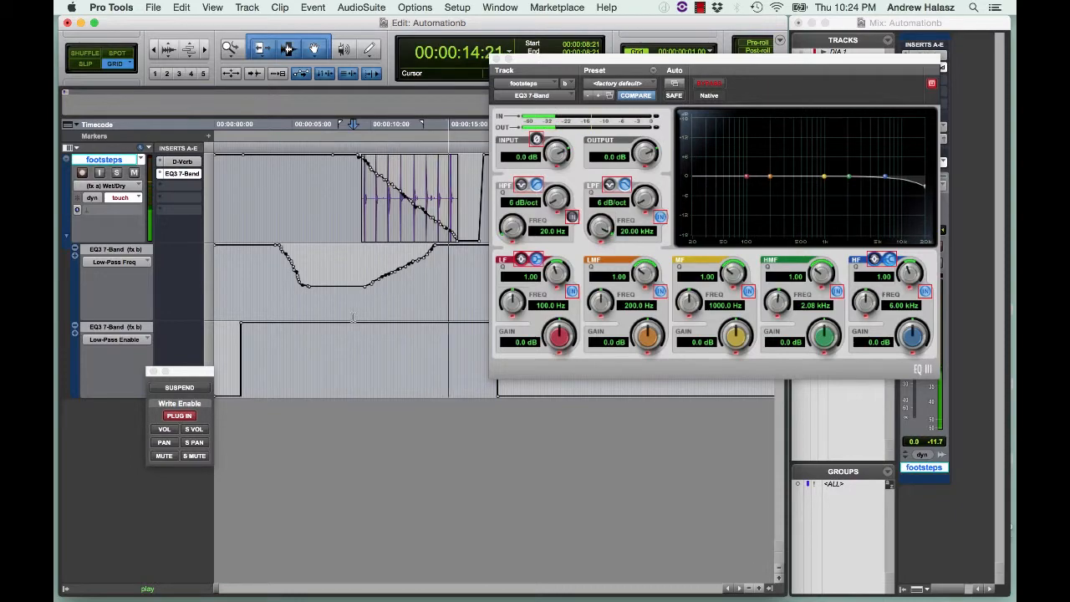
{"action": "key", "text": "space"}
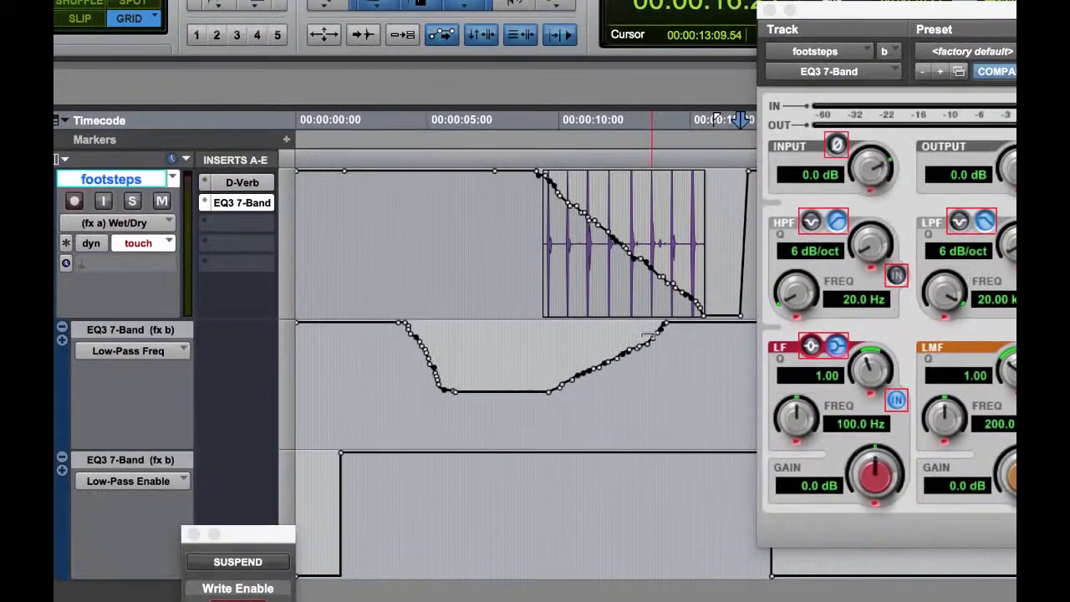
Step: Delete the Low-Pass Freq breakpoints between about 00:00:12 and 00:00:14, stretch the rise's end point to about 00:00:16, and play it back
{"action": "left_click_drag", "start_coordinate": [624, 369], "coordinate": [661, 376]}
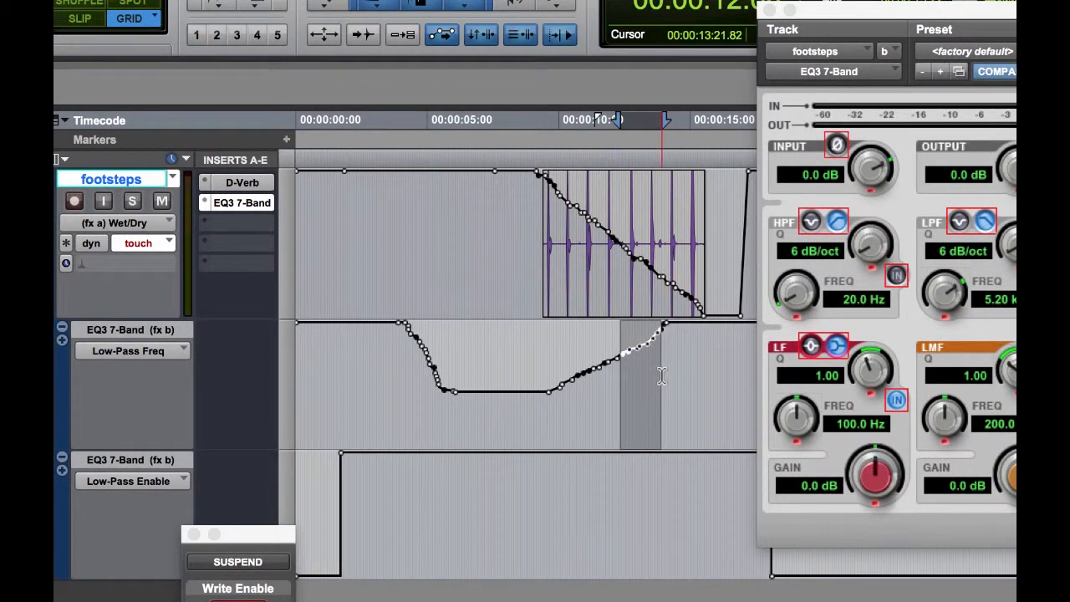
{"action": "key", "text": "Delete"}
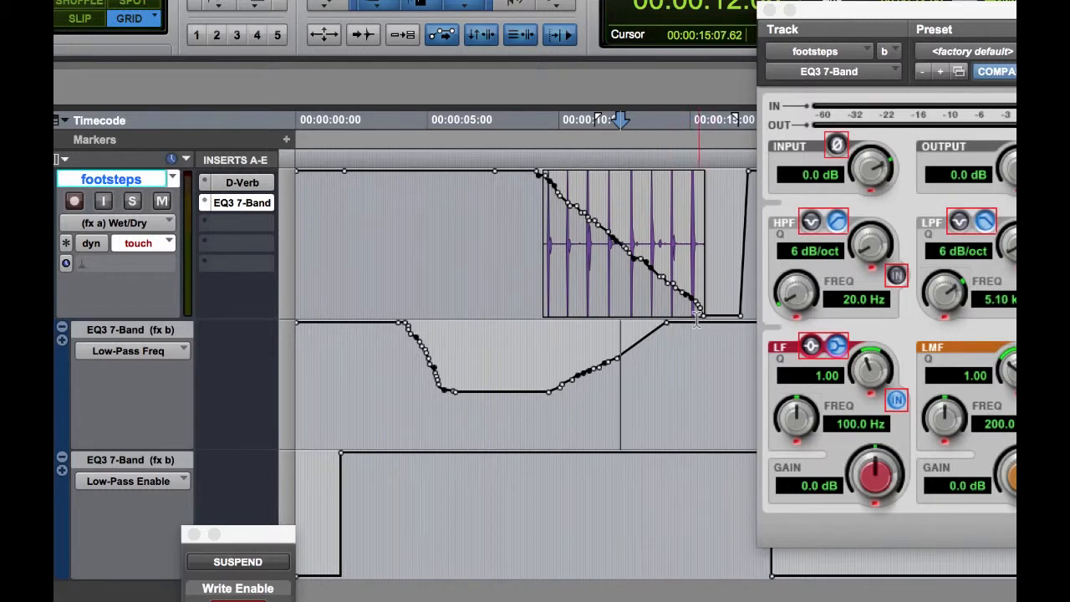
{"action": "left_click_drag", "start_coordinate": [671, 328], "coordinate": [717, 316]}
{"action": "left_click", "coordinate": [646, 355]}
{"action": "key", "text": "space"}
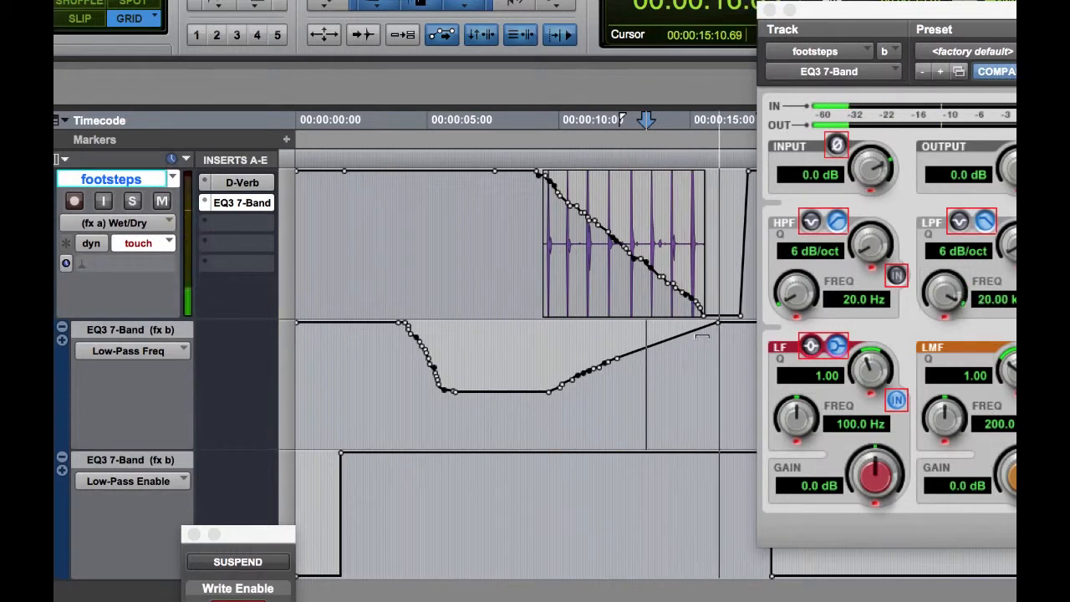
Step: Move the Low-Pass Freq rise's end point back to about 00:00:15:10, at the footsteps clip's end, and check the filter at earlier positions
{"action": "left_click_drag", "start_coordinate": [717, 326], "coordinate": [706, 324]}
{"action": "left_click", "coordinate": [672, 365]}
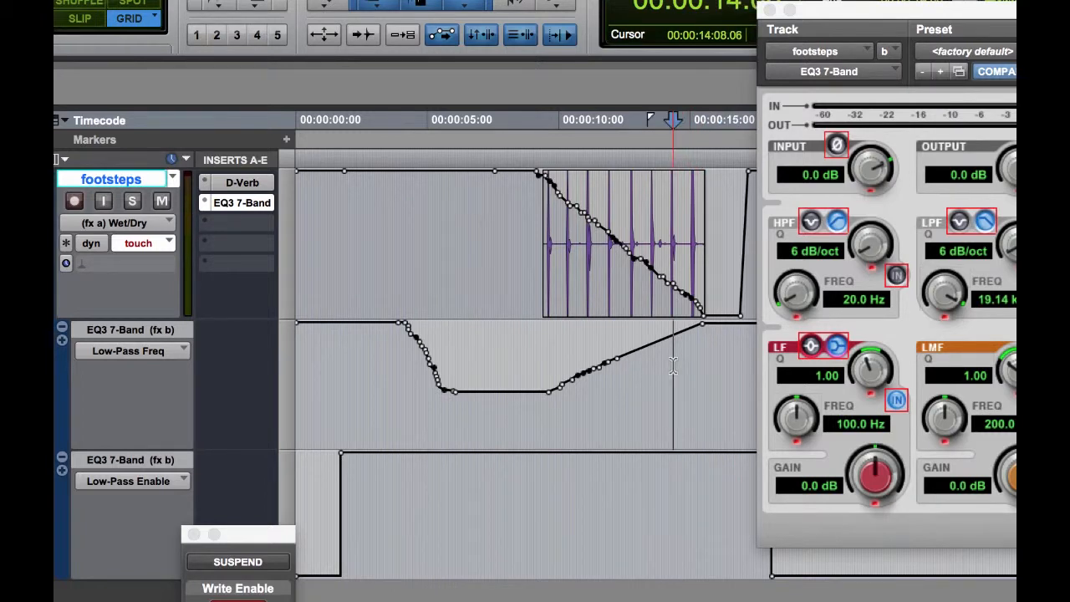
{"action": "left_click", "coordinate": [543, 422]}
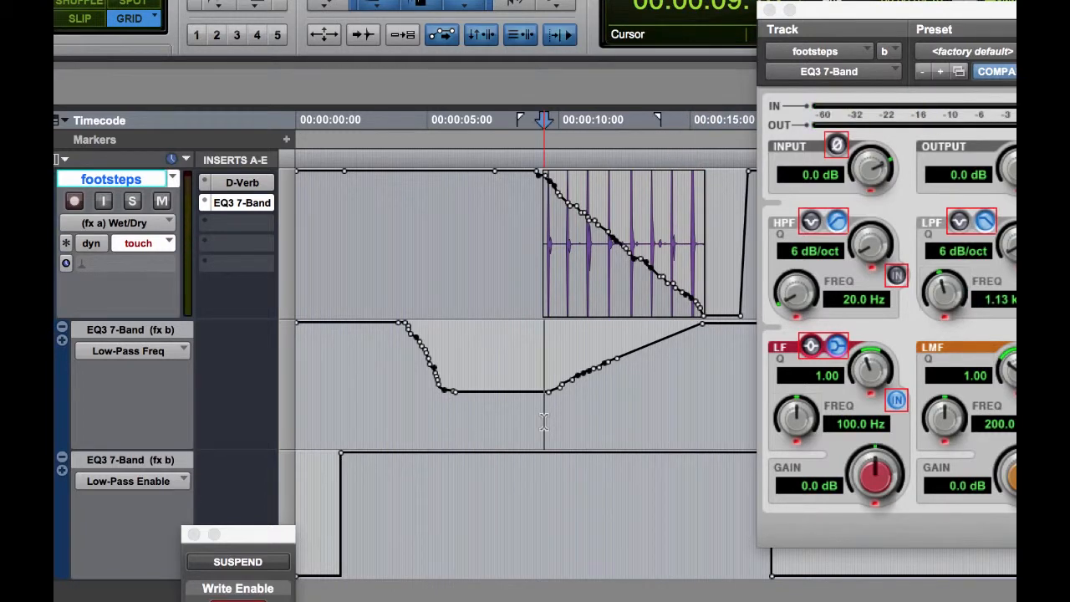